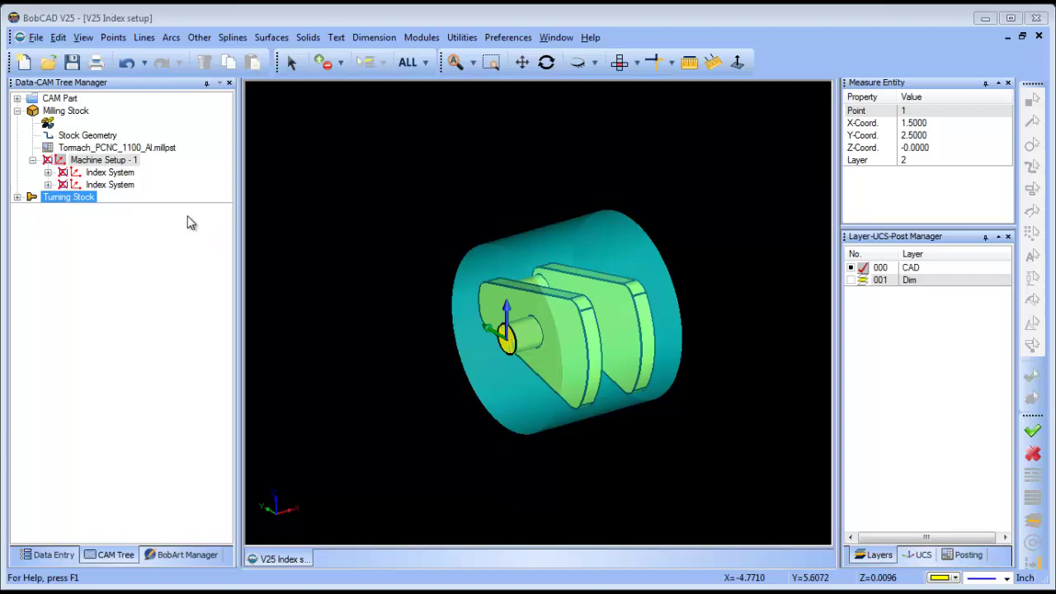
Unblank the Machine Setup - 1 toolpaths and orbit around the crankshaft to inspect them.
click(103, 160)
right_click(100, 157)
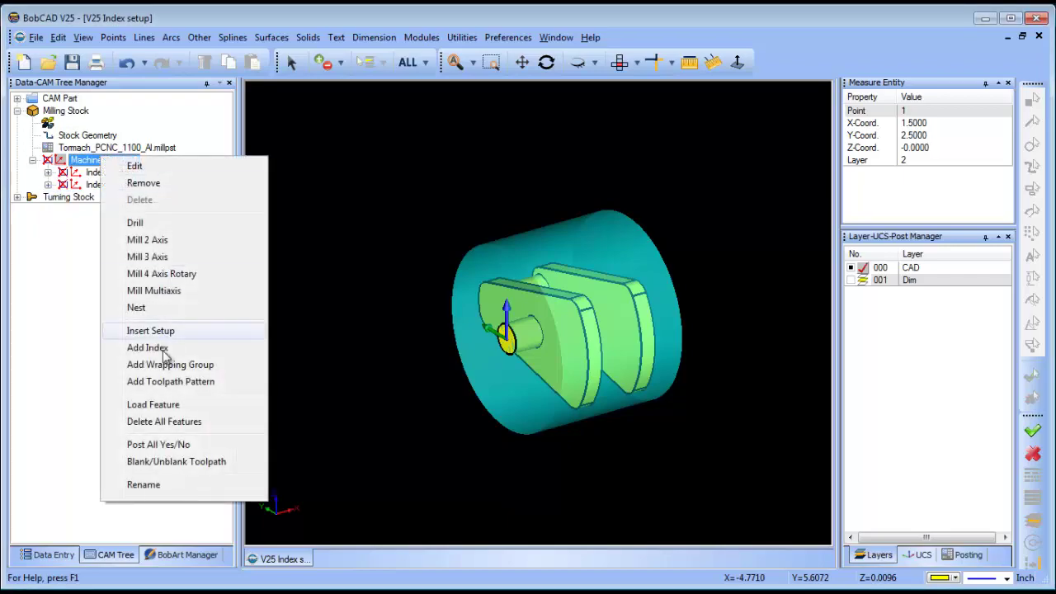
click(183, 465)
mouse_move(504, 406)
middle_down()
mouse_move(658, 384)
mouse_move(496, 410)
mouse_move(589, 377)
mouse_move(559, 325)
mouse_move(641, 308)
mouse_move(643, 358)
mouse_move(644, 302)
mouse_move(595, 314)
mouse_move(566, 376)
middle_up()
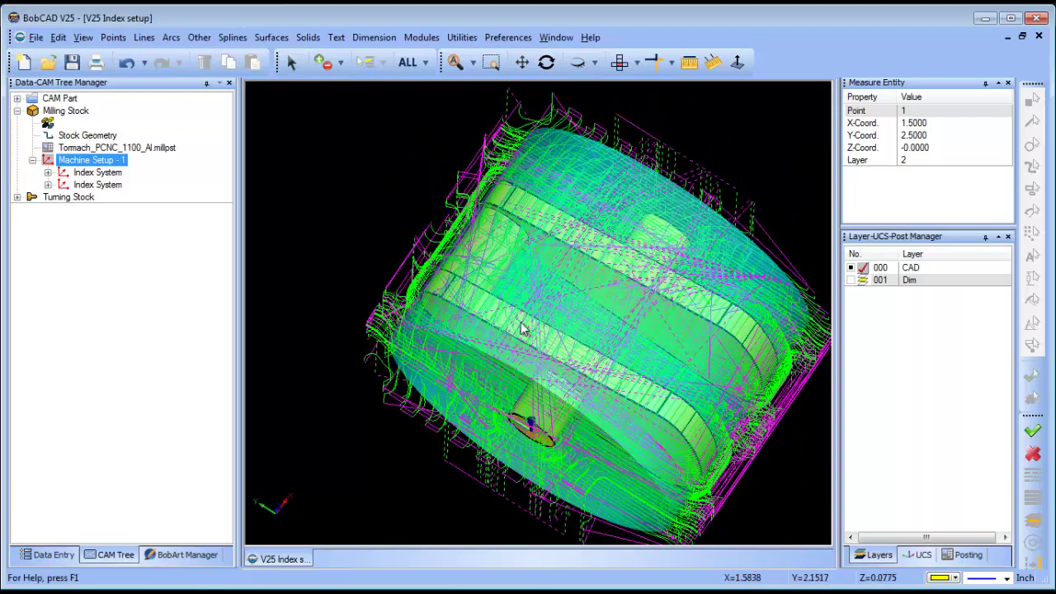
middle_drag(495, 368, 574, 330)
scroll(512, 334, down, 3)
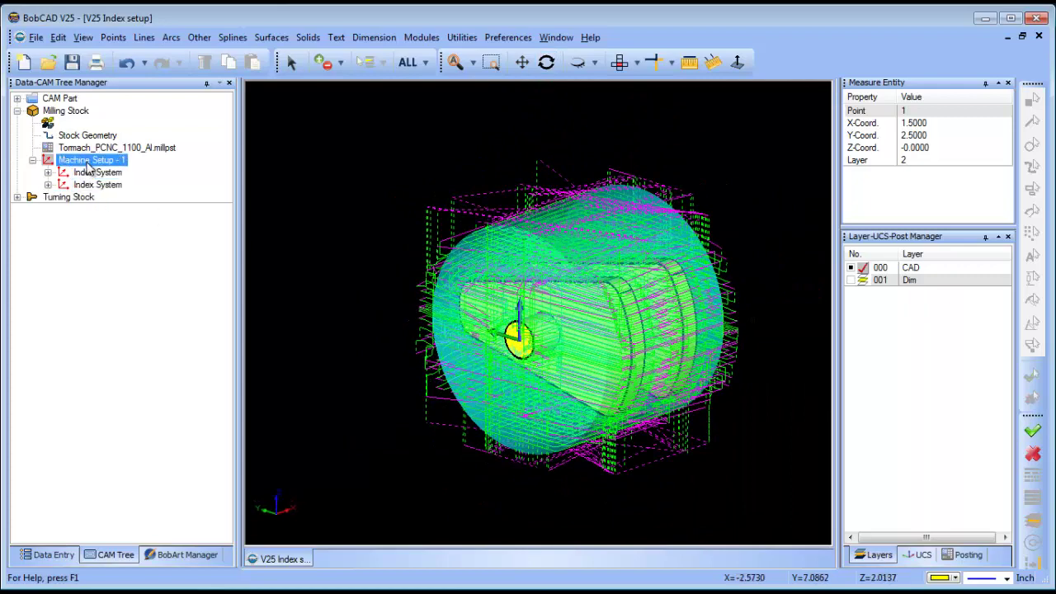
Blank the Machine Setup - 1 toolpaths again and show the part from the front.
right_click(89, 167)
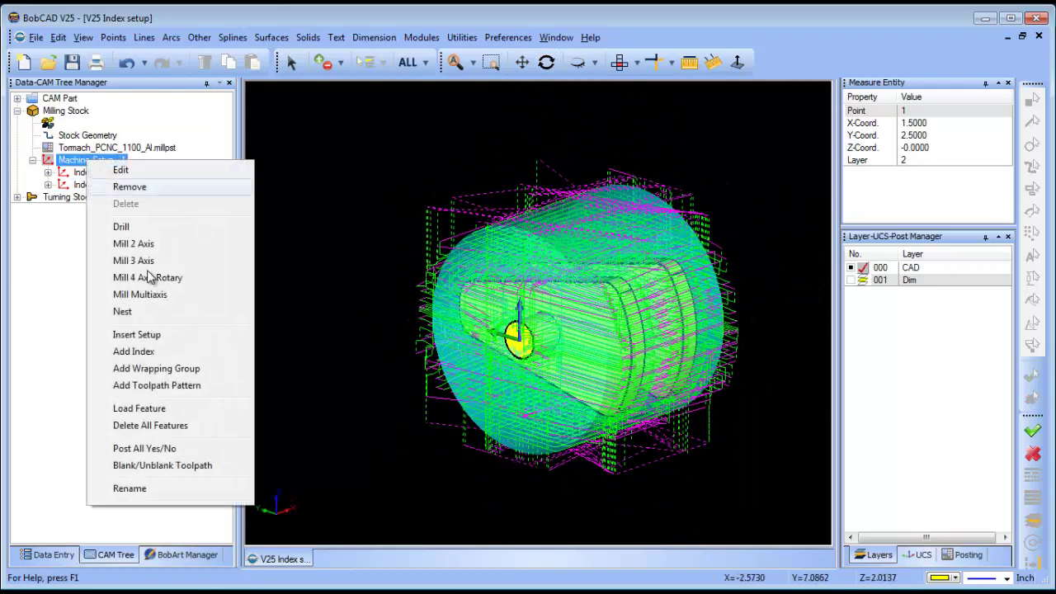
click(175, 467)
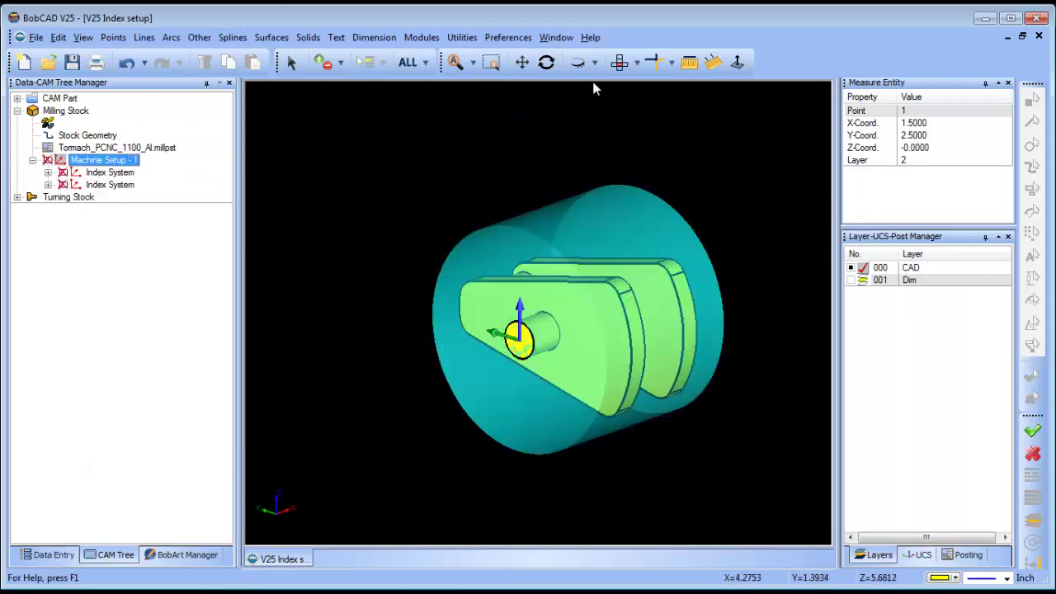
click(621, 63)
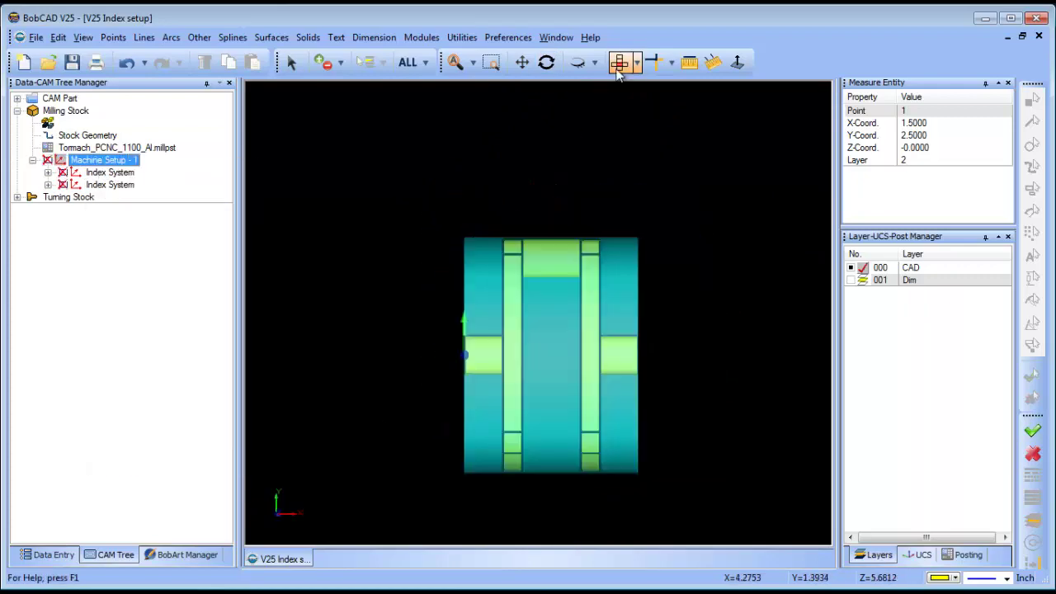
Adjust the Milling Stock transparency so the yellow crankshaft shows through, then view it at an angle.
right_click(71, 115)
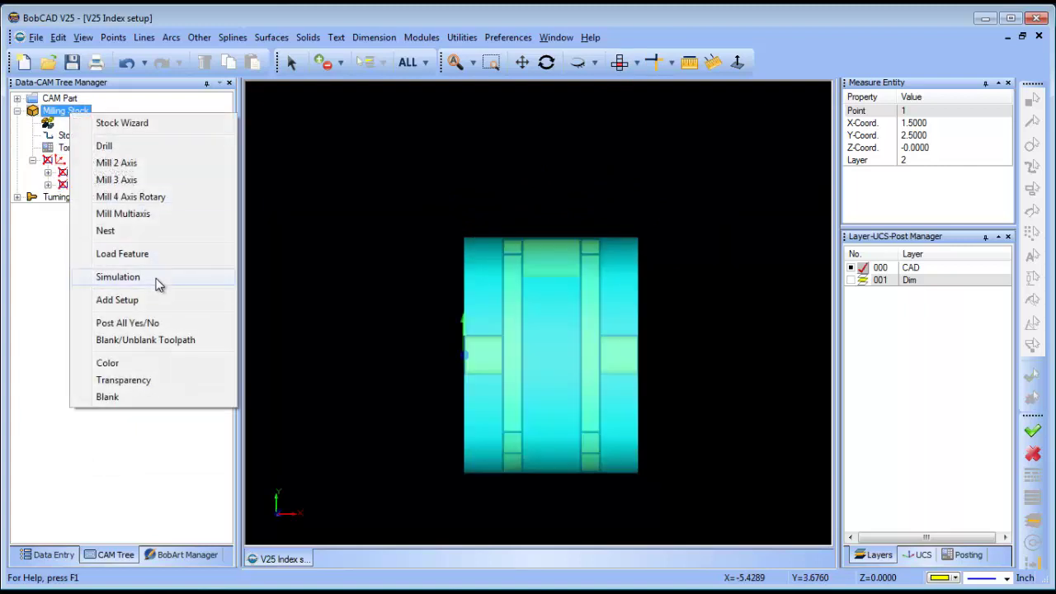
click(63, 300)
click(66, 111)
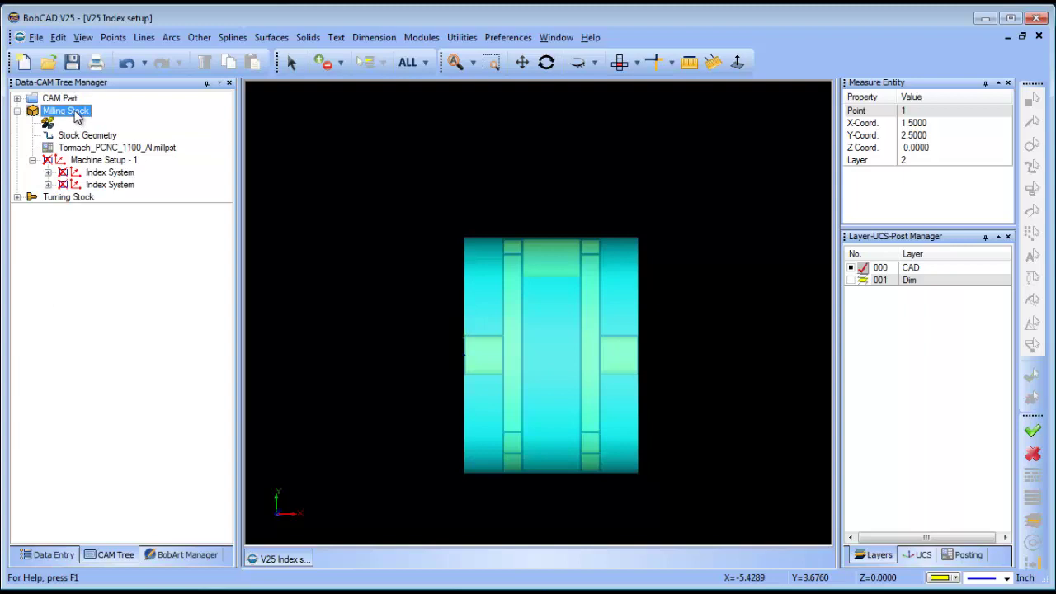
right_click(76, 112)
click(164, 380)
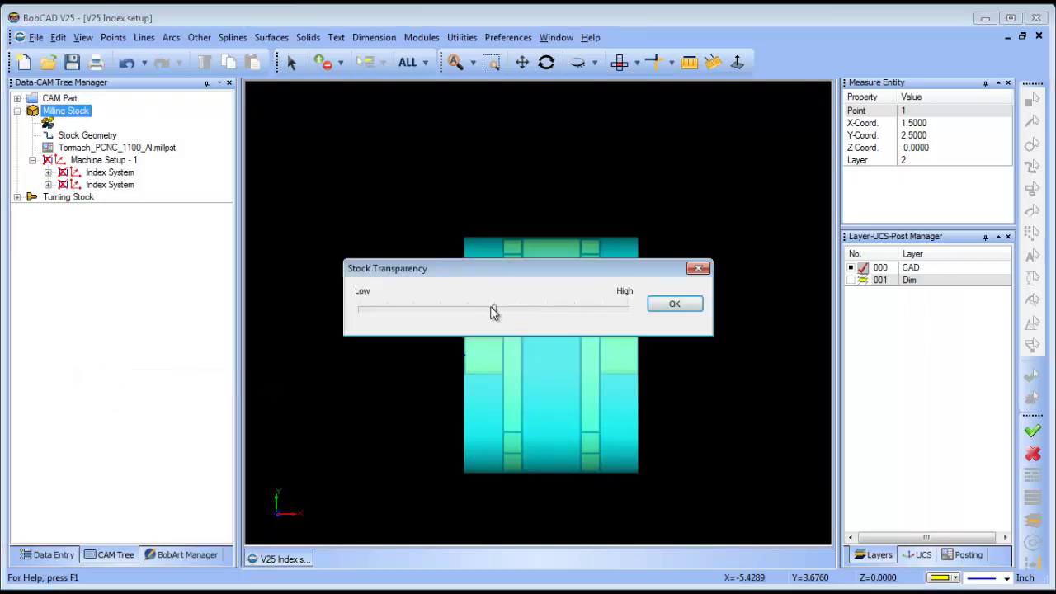
click(673, 304)
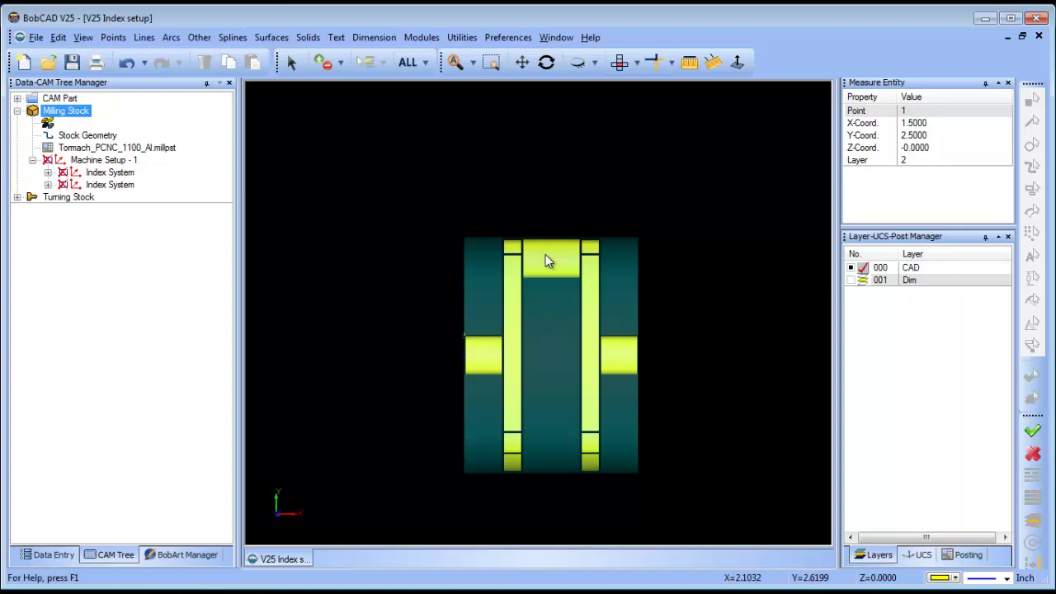
middle_drag(544, 411, 701, 276)
Add new layer 002 and make it the active layer.
click(619, 64)
click(858, 281)
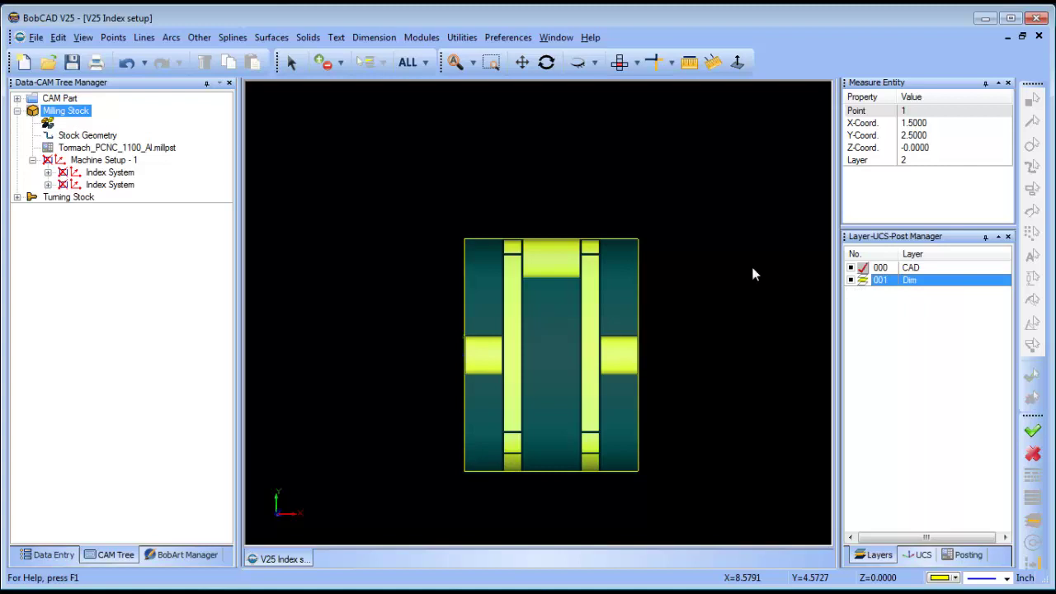
middle_drag(702, 394, 742, 335)
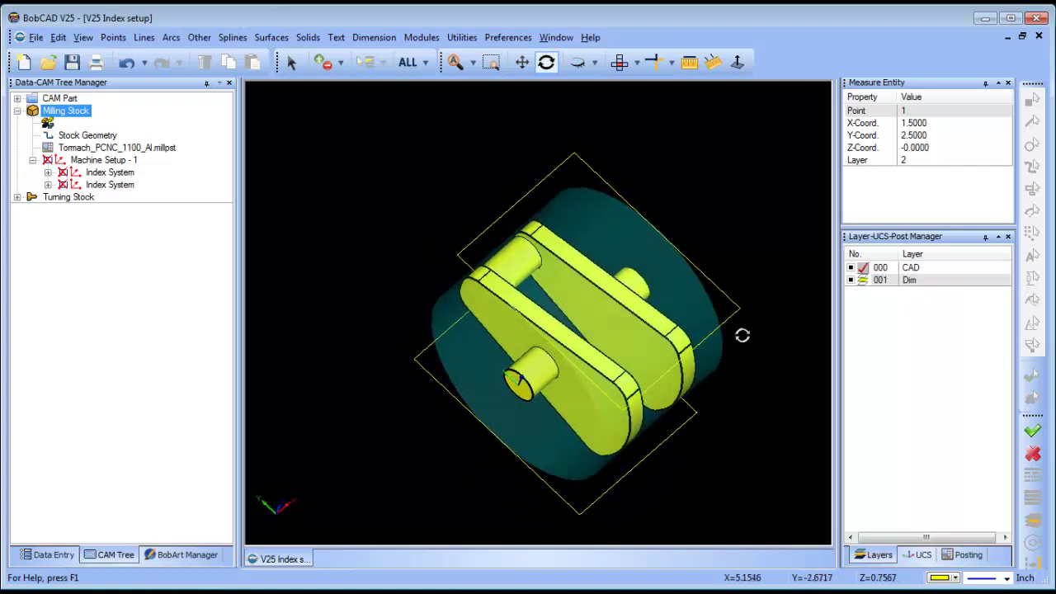
right_click(916, 284)
click(949, 292)
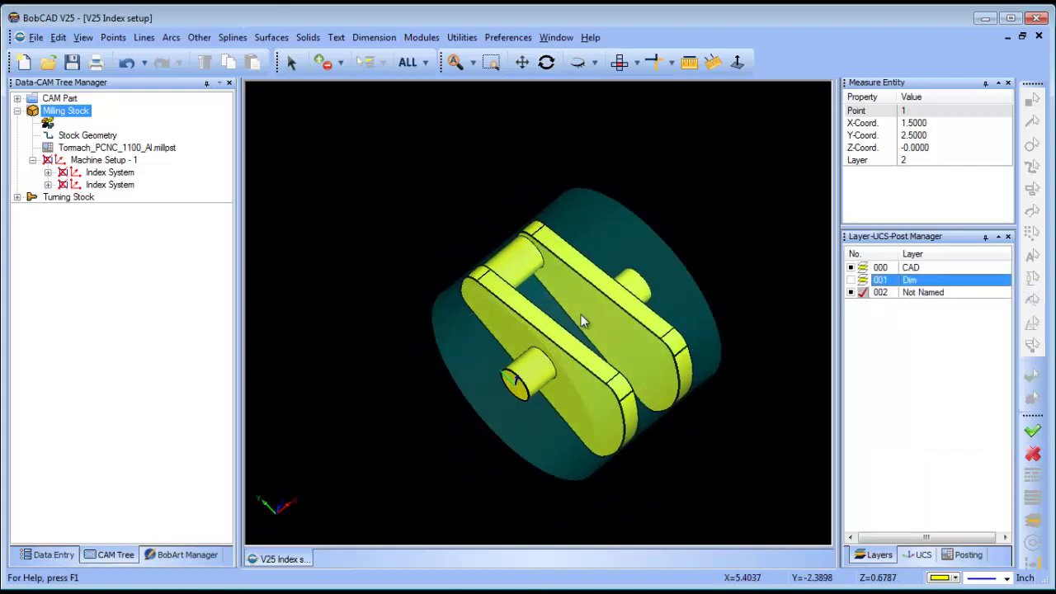
In front view, draw a 4.5 by 6 rectangle enclosing the crankshaft outline.
middle_drag(593, 334, 614, 314)
click(619, 63)
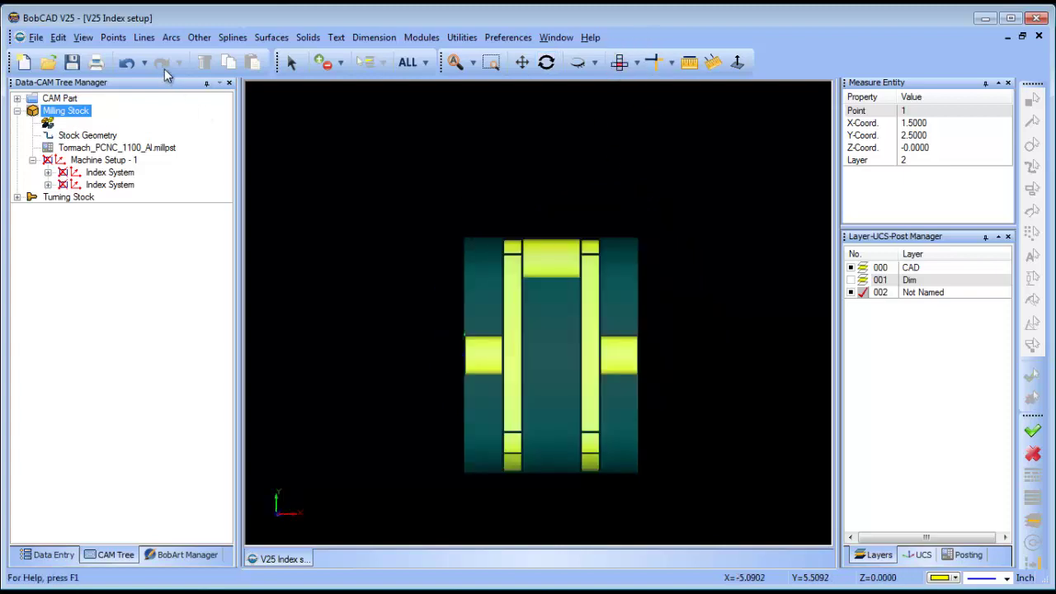
click(199, 38)
click(229, 52)
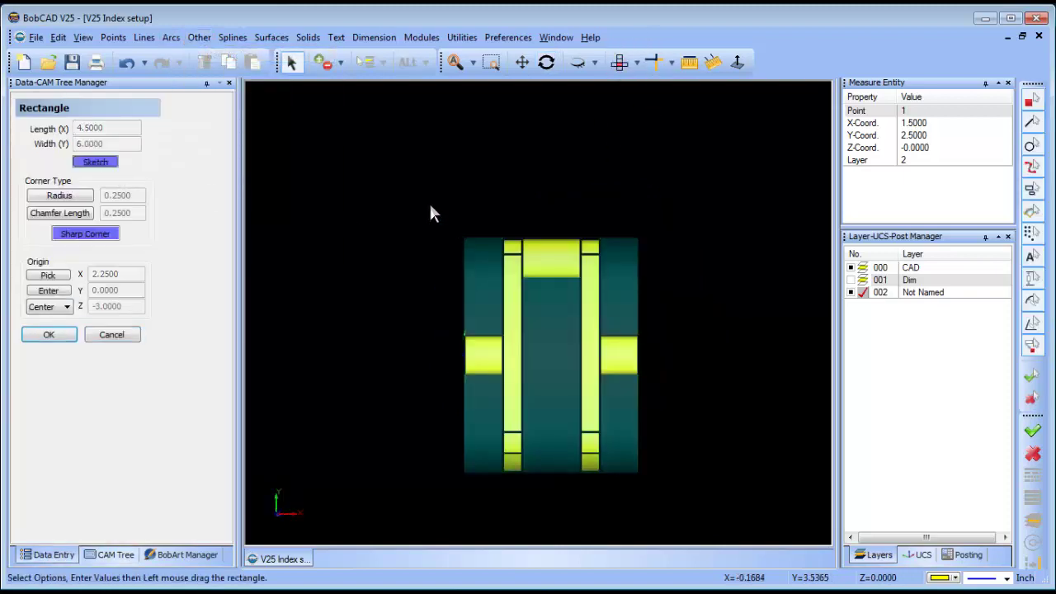
drag(419, 203, 672, 501)
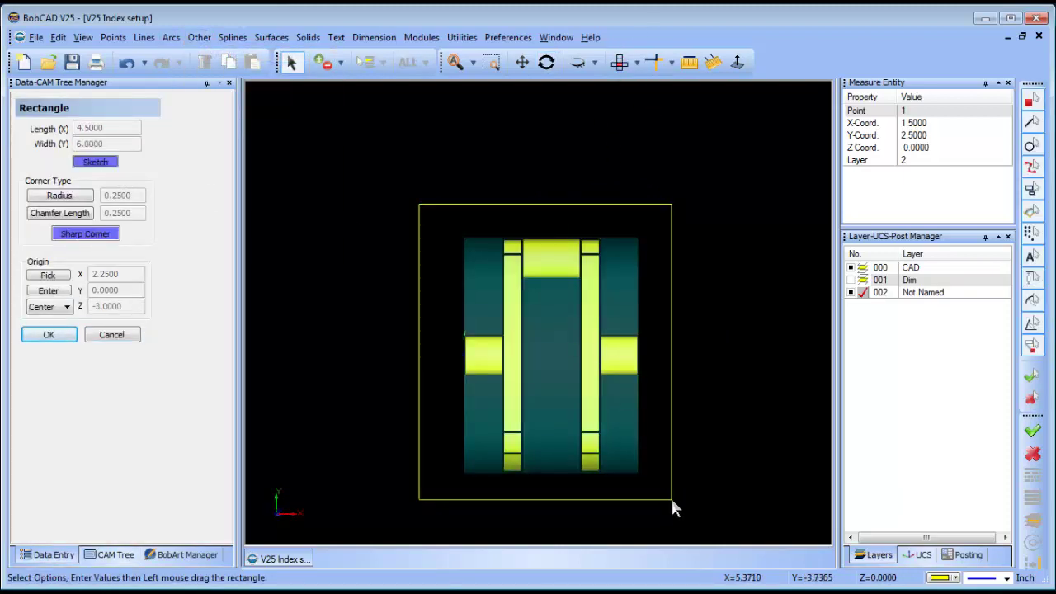
right_click(351, 134)
click(380, 158)
Create a planar surface from the rectangle and view the plate in 3-D.
click(272, 37)
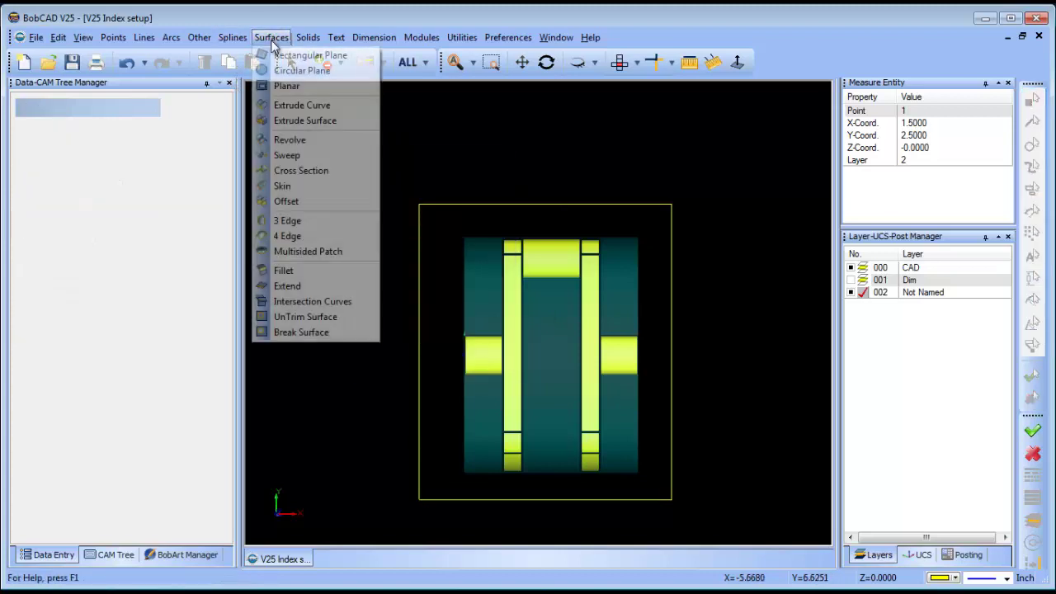
click(293, 85)
click(457, 204)
right_click(468, 154)
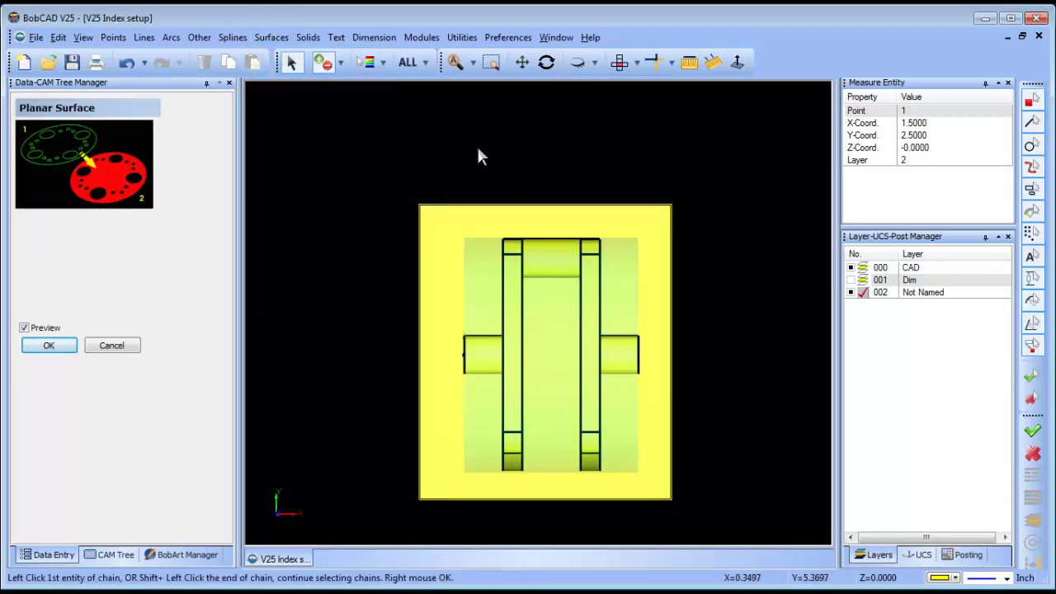
right_click(481, 156)
click(511, 170)
click(547, 62)
drag(598, 360, 867, 333)
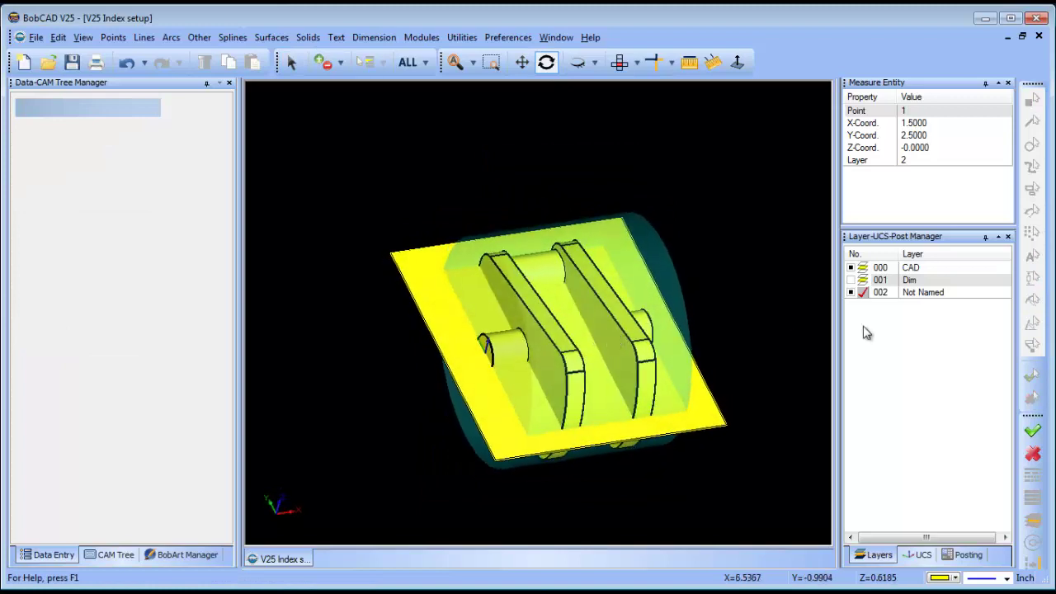
Add new layer 003 and bring up the drawing colour choices.
right_click(923, 293)
click(942, 303)
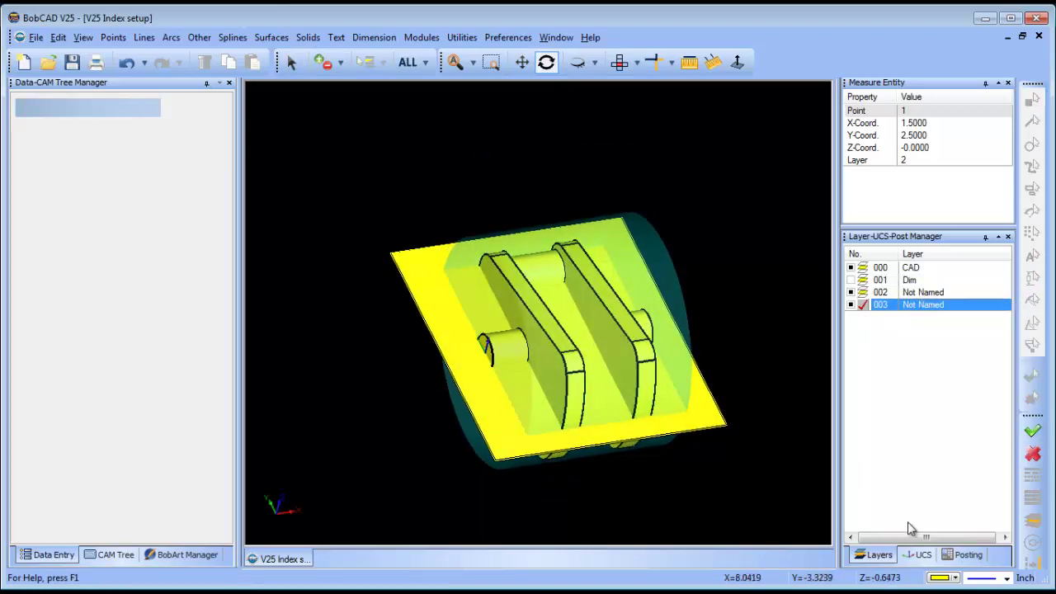
click(956, 578)
In orange, create intersection curves between the planar plate and the crankshaft solid.
click(950, 493)
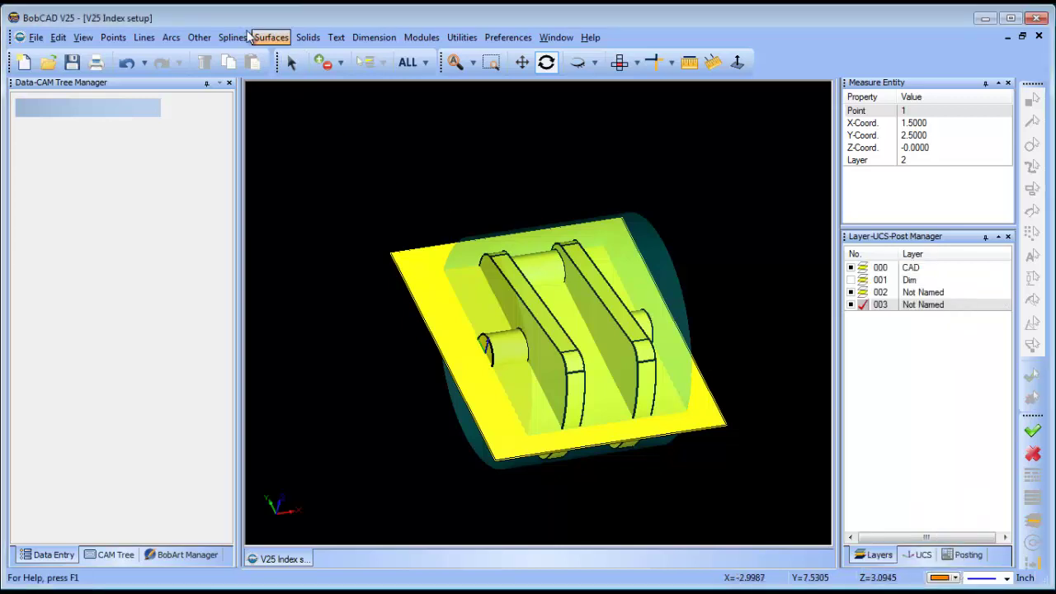
click(264, 37)
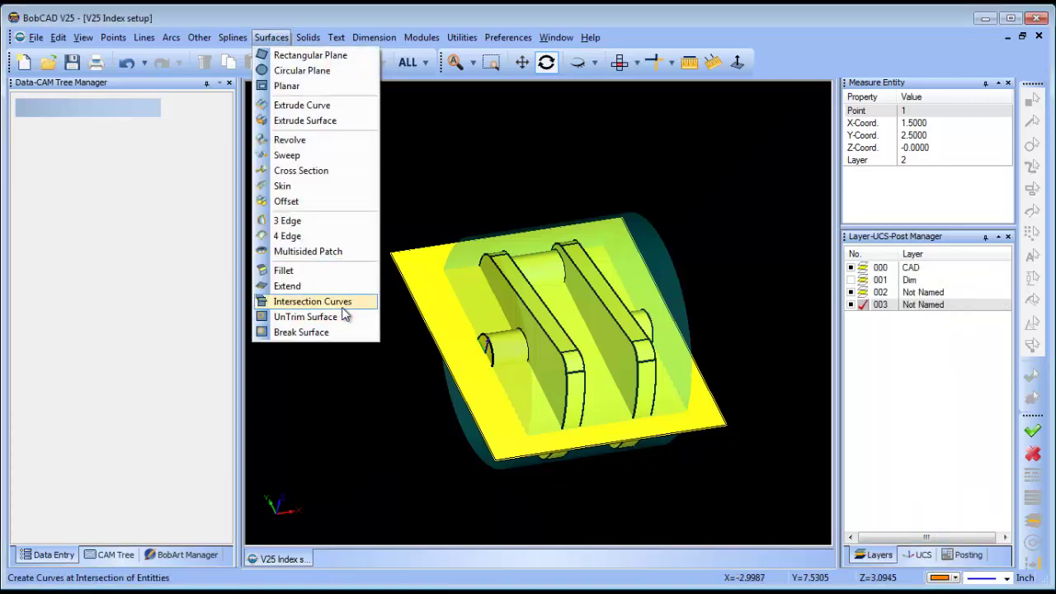
click(343, 302)
click(443, 302)
click(501, 291)
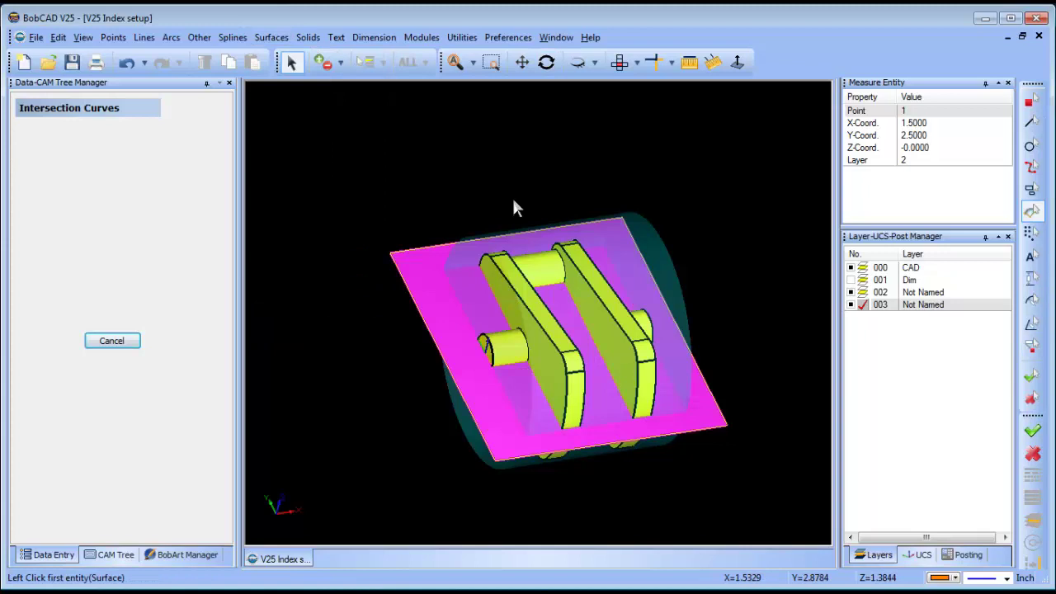
right_click(524, 163)
click(558, 186)
Hide plate layer 002 and view the orange curves with crankshaft layer 000 shown.
click(851, 293)
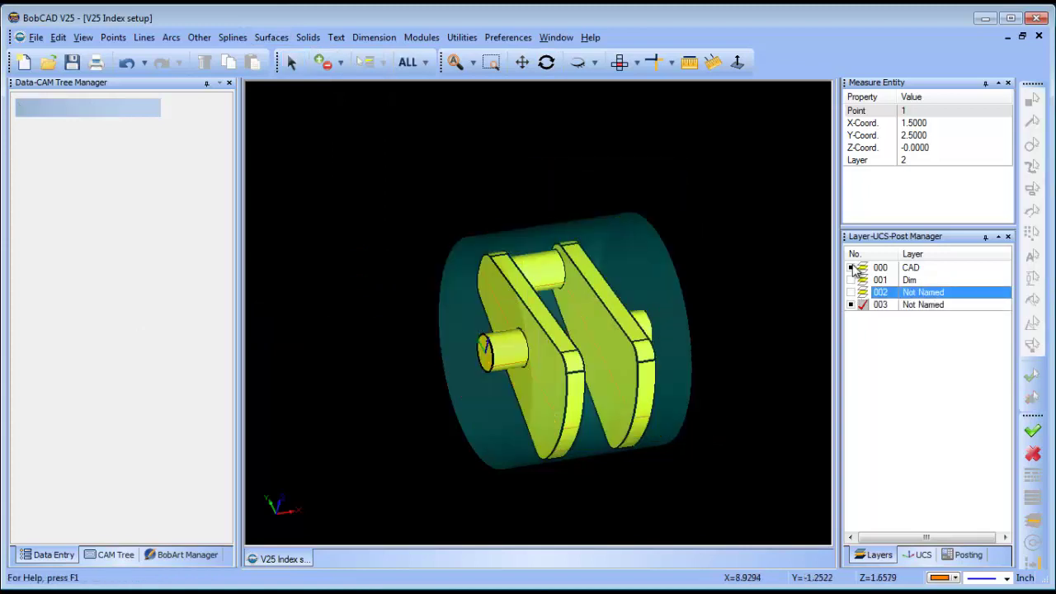
click(850, 268)
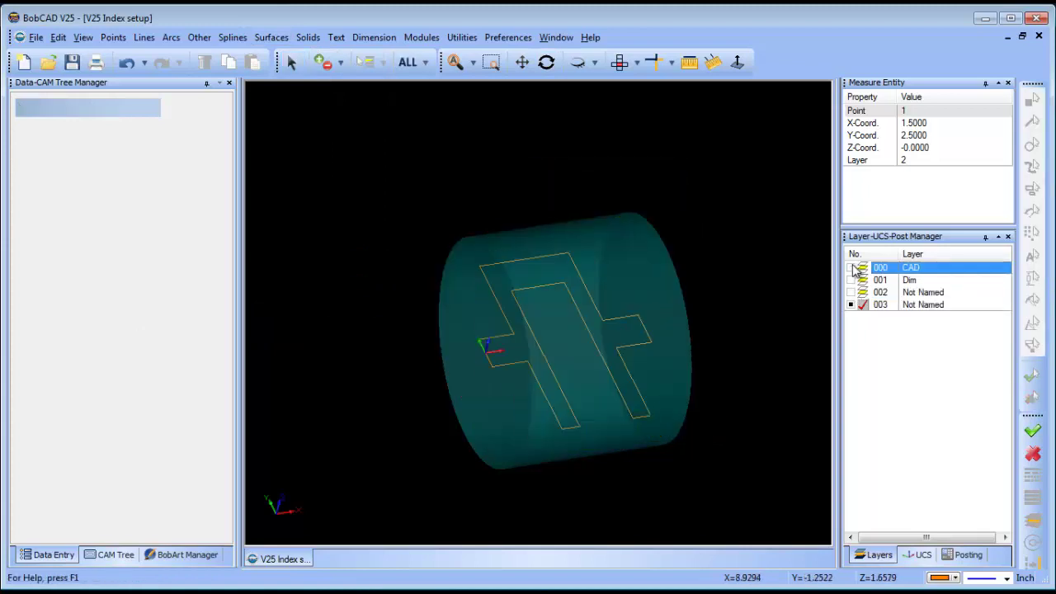
click(619, 64)
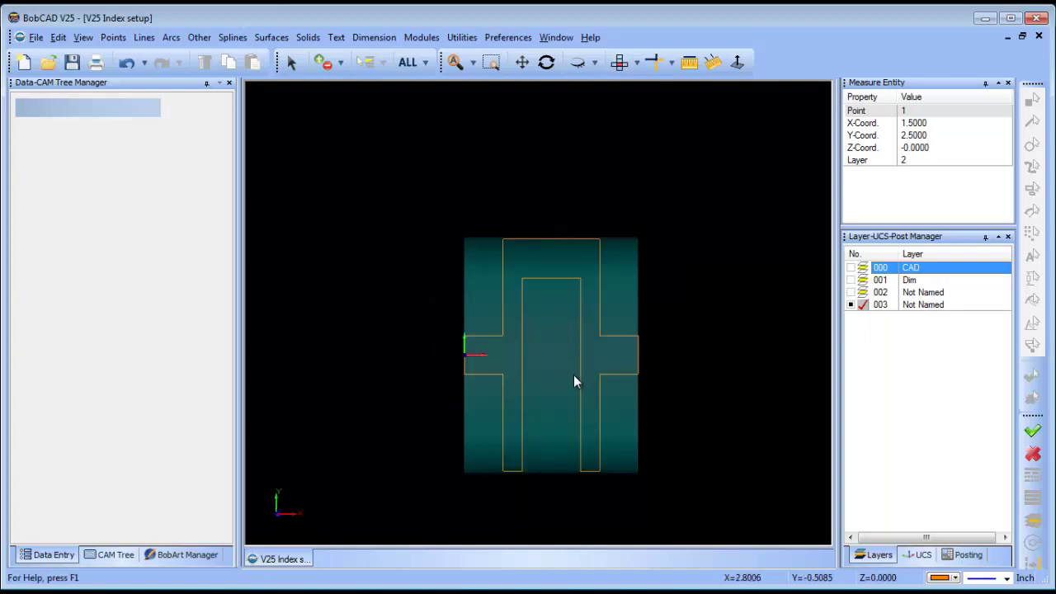
middle_drag(576, 377, 615, 298)
click(851, 268)
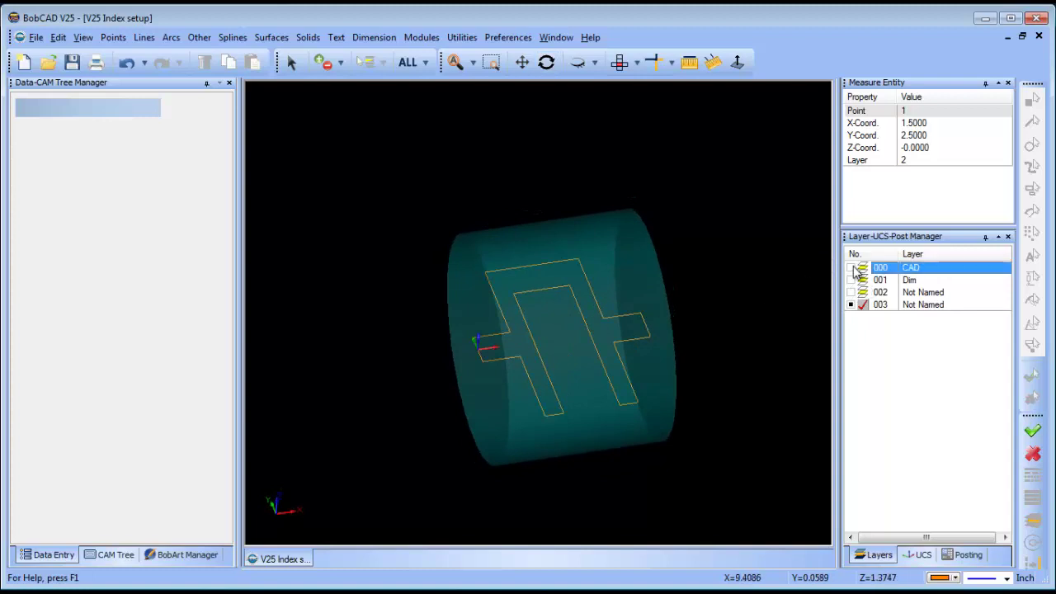
middle_drag(528, 403, 552, 284)
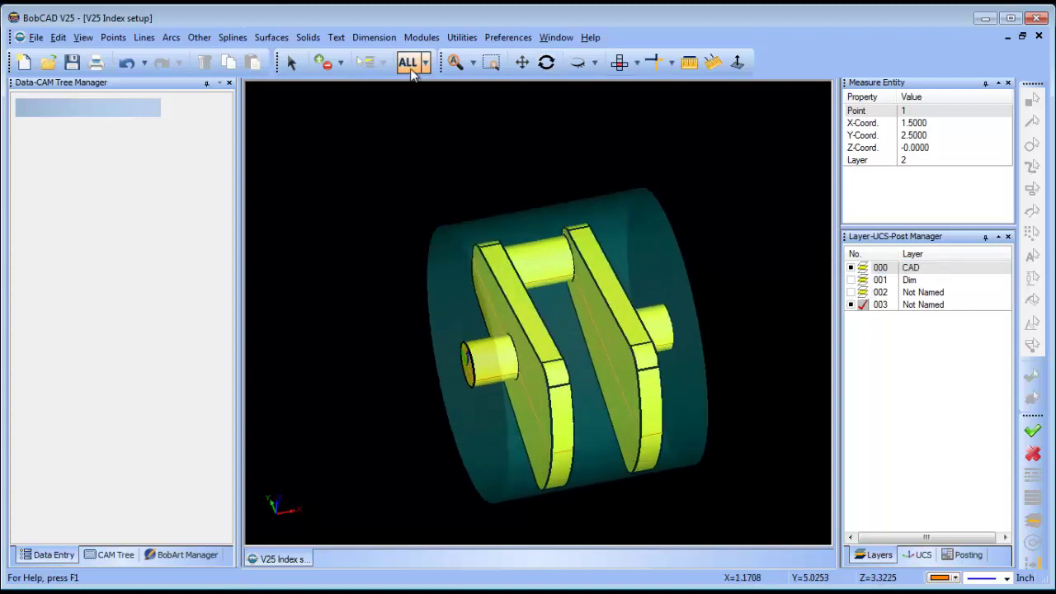
Start a single edge extraction on the crankshaft, then cancel it.
click(463, 38)
mouse_move(532, 171)
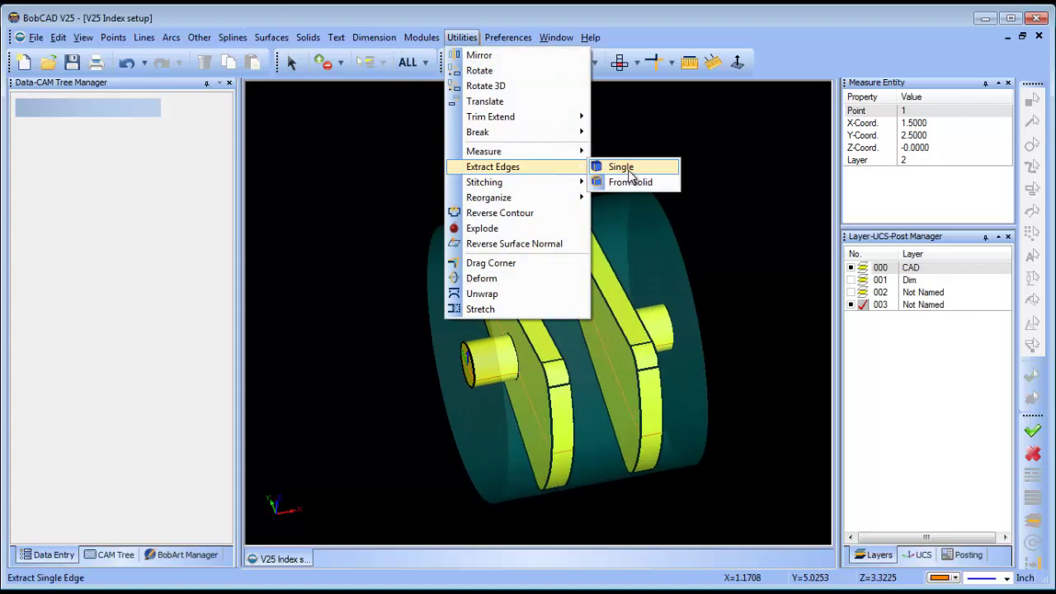
click(619, 167)
click(545, 254)
right_click(674, 179)
click(730, 202)
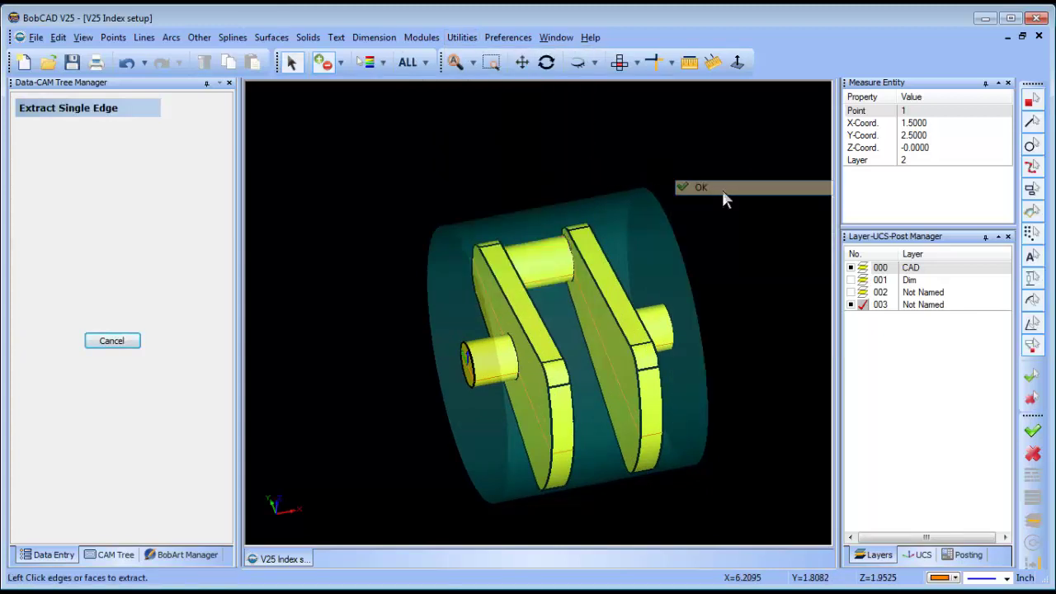
Hide layer 000's crankshaft solids and orbit to see the orange outline obliquely.
click(851, 267)
right_click(656, 181)
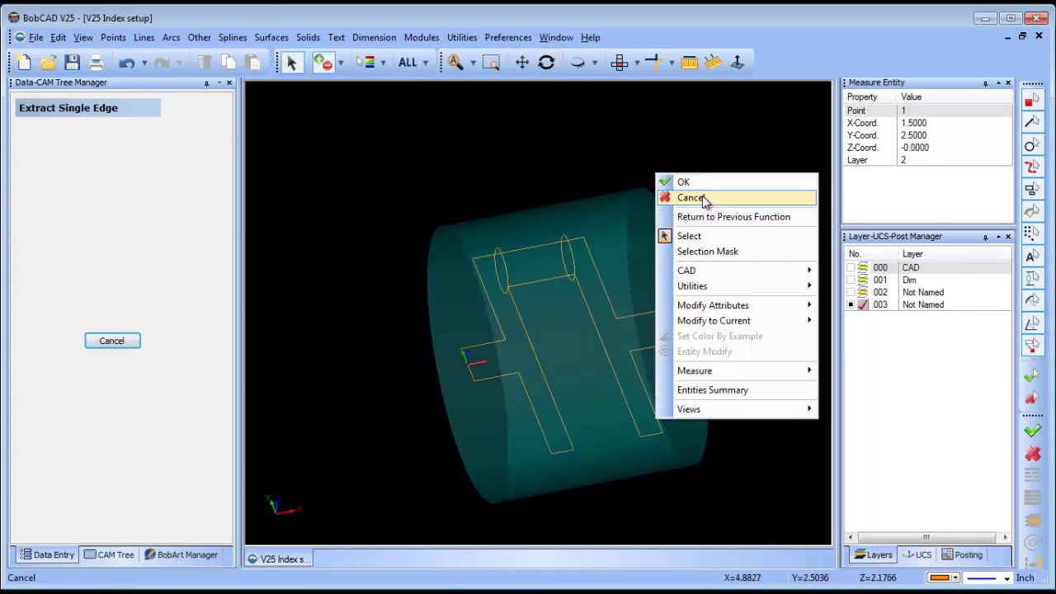
click(684, 199)
click(546, 62)
mouse_move(558, 325)
mouse_down()
mouse_move(606, 330)
mouse_move(562, 336)
mouse_up()
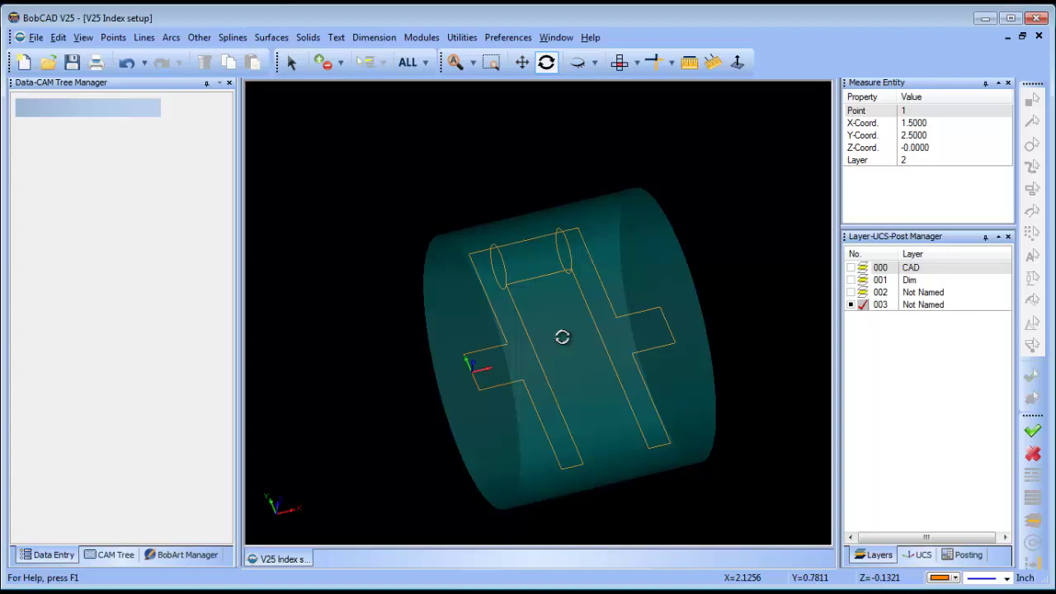
View the stock from the top and expand Milling Stock to reveal its machine setup.
click(619, 62)
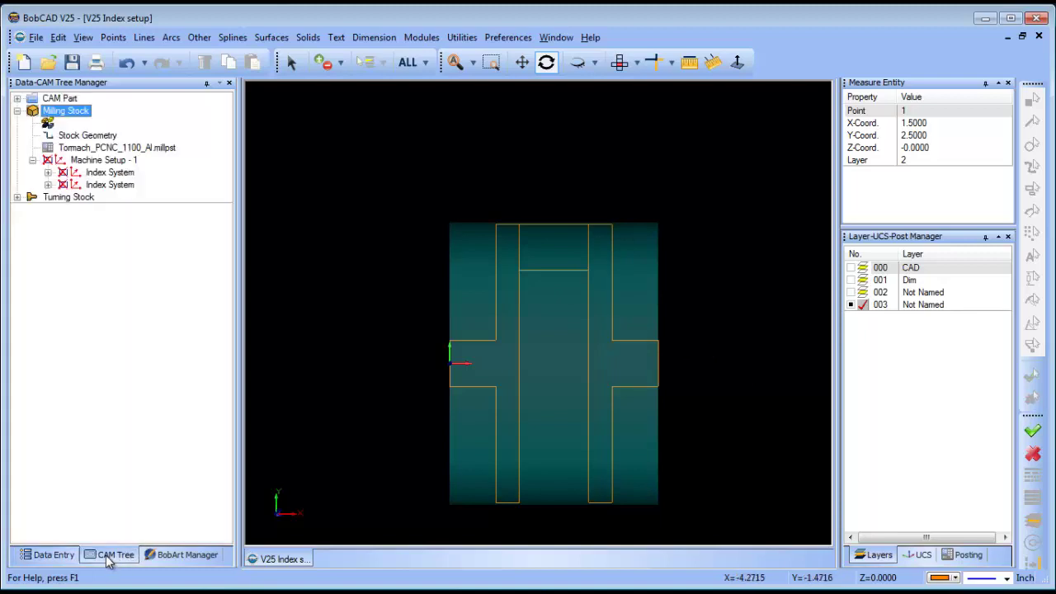
click(18, 111)
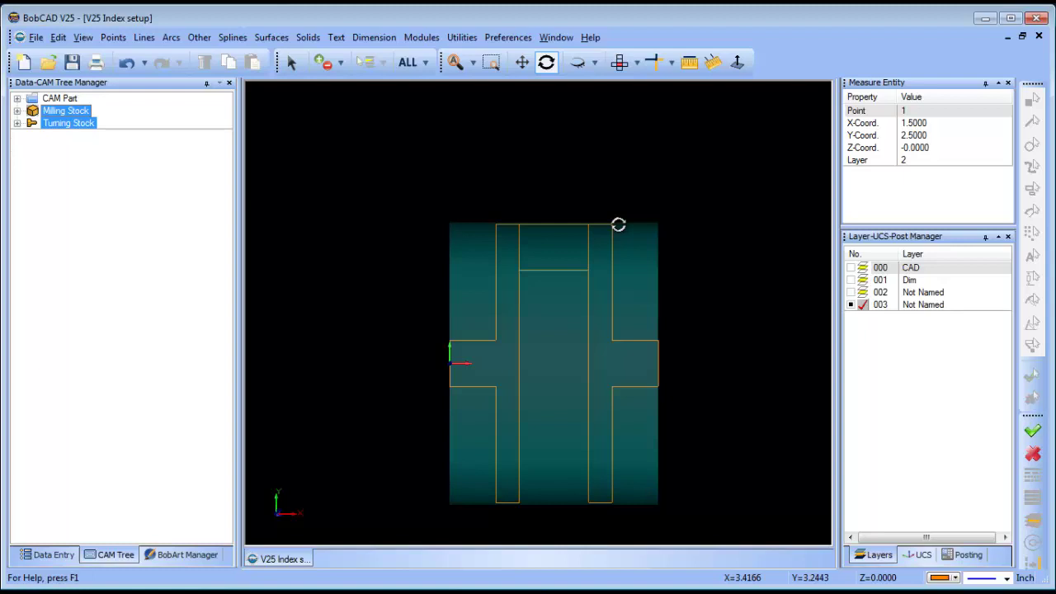
click(18, 111)
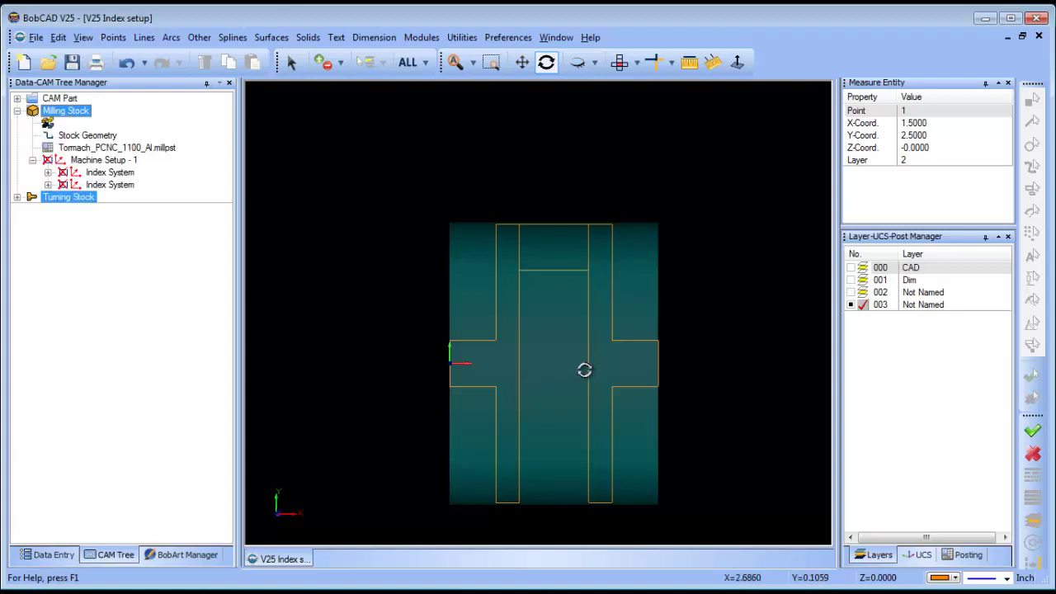
drag(592, 405, 632, 388)
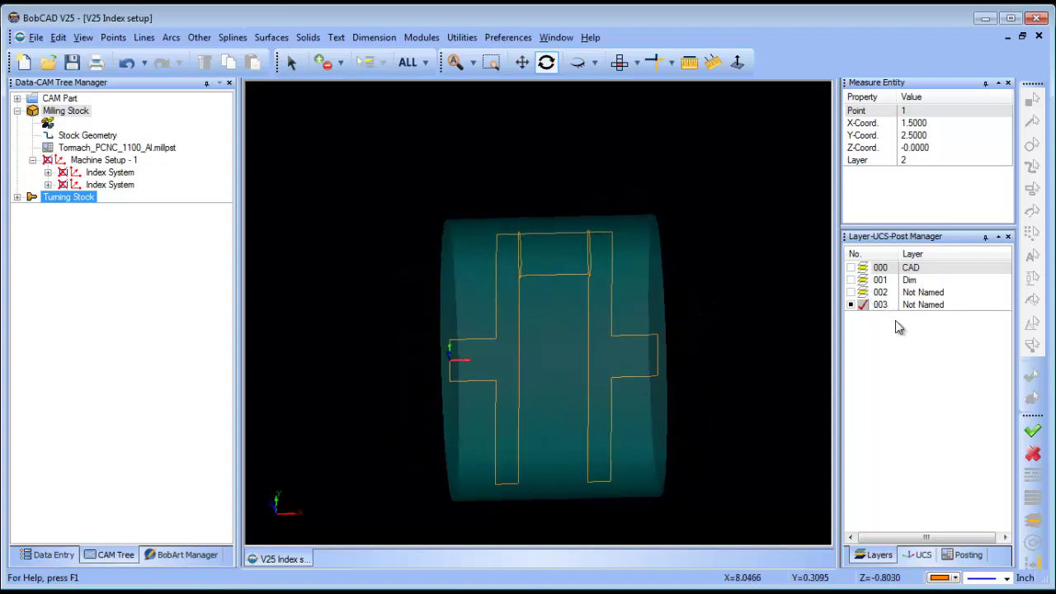
Hide layer 002's plane and switch the drawing colour away from orange.
click(855, 293)
click(851, 292)
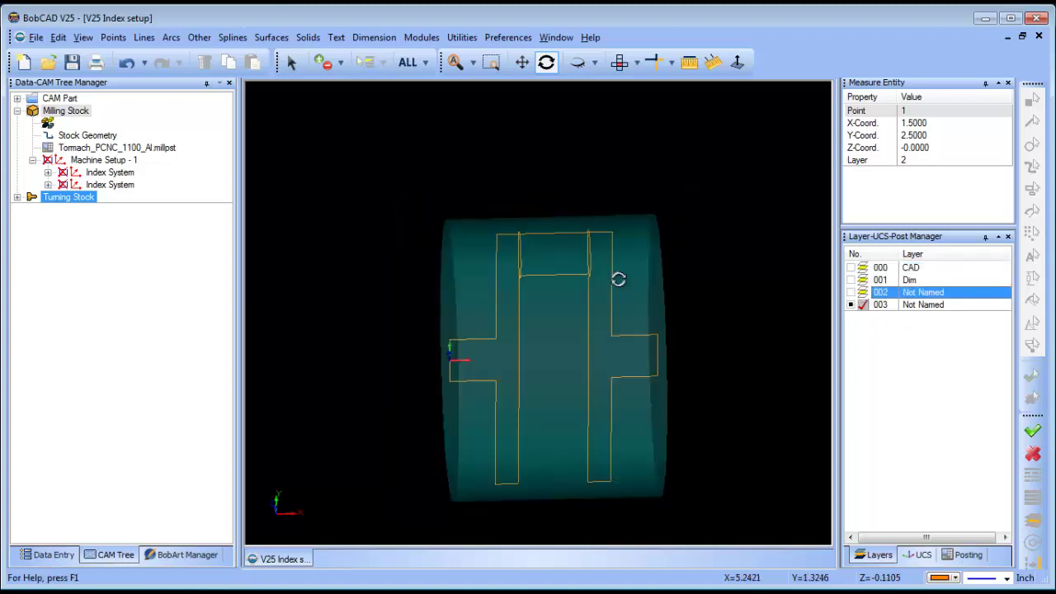
click(620, 62)
click(959, 580)
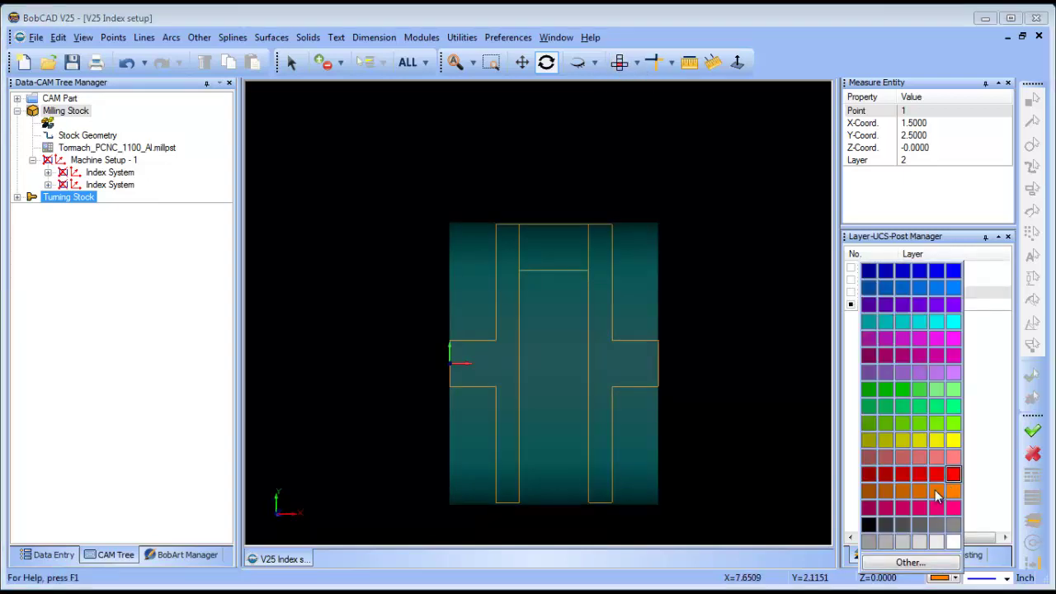
click(946, 536)
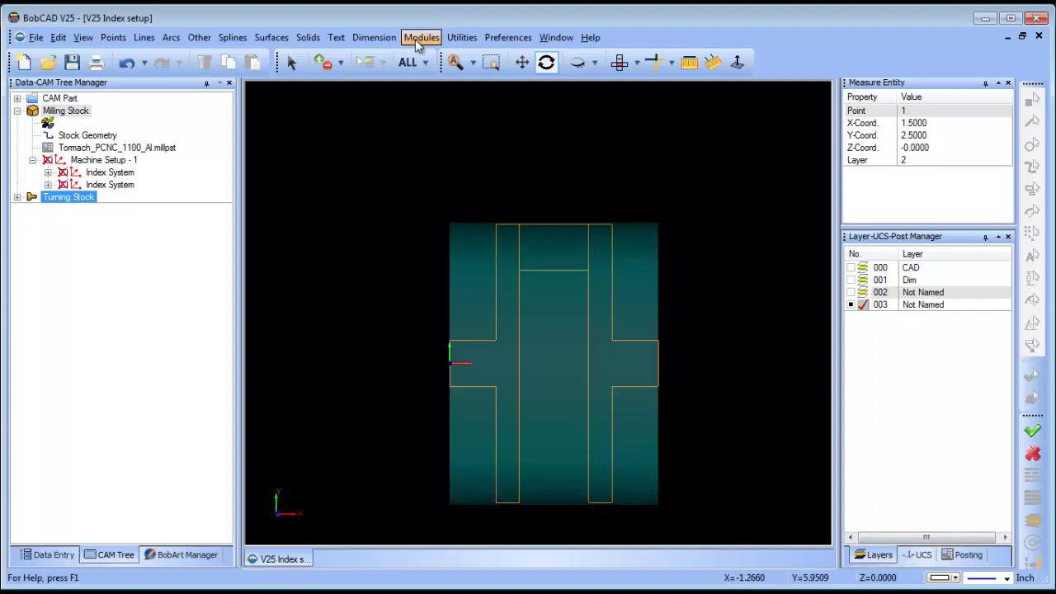
drag(563, 427, 602, 378)
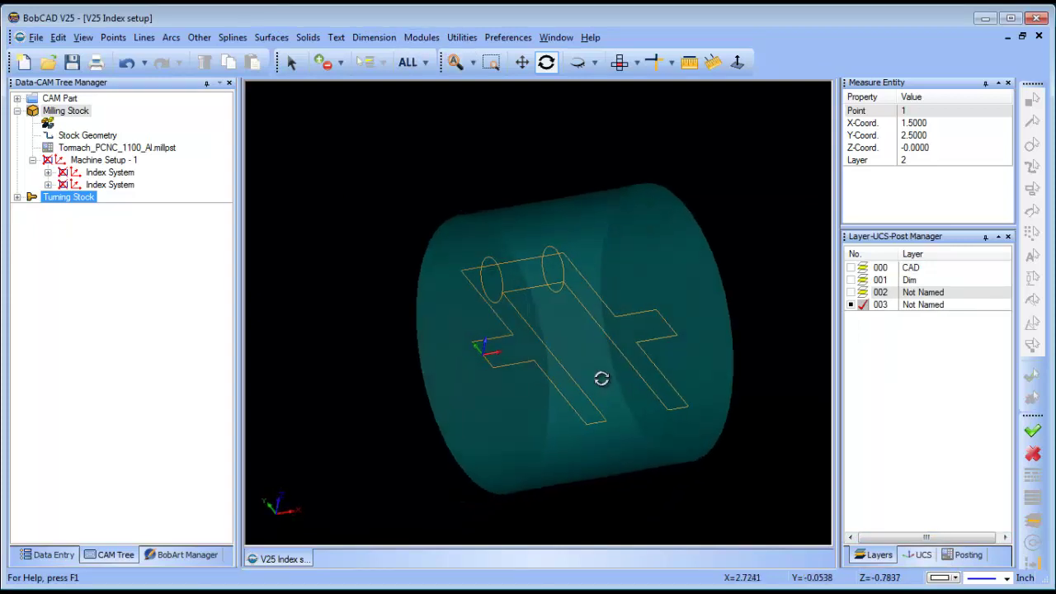
Select the first and then the second Index System in the CAM tree.
click(100, 174)
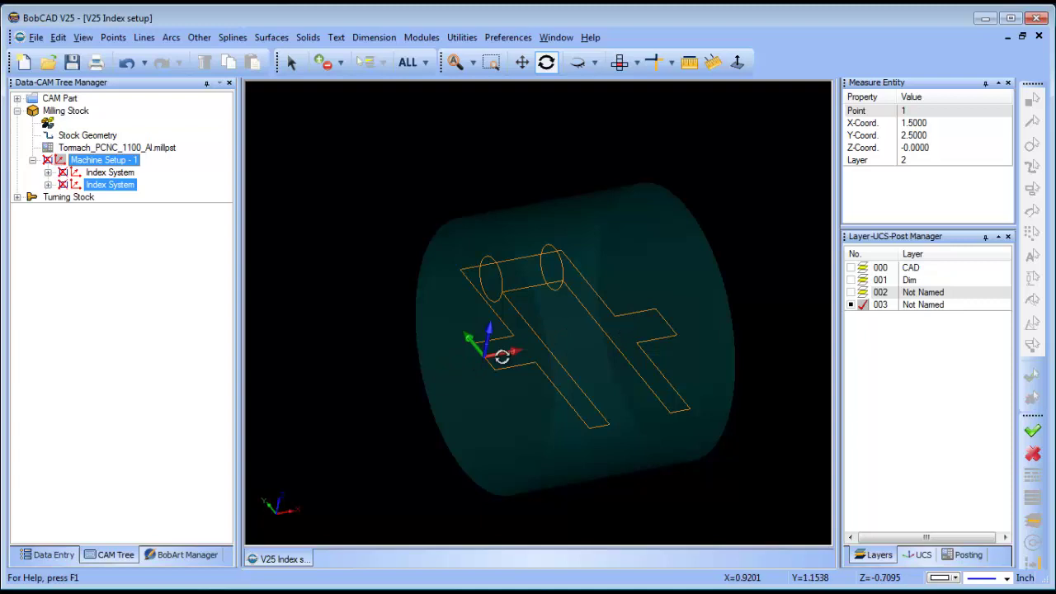
click(626, 63)
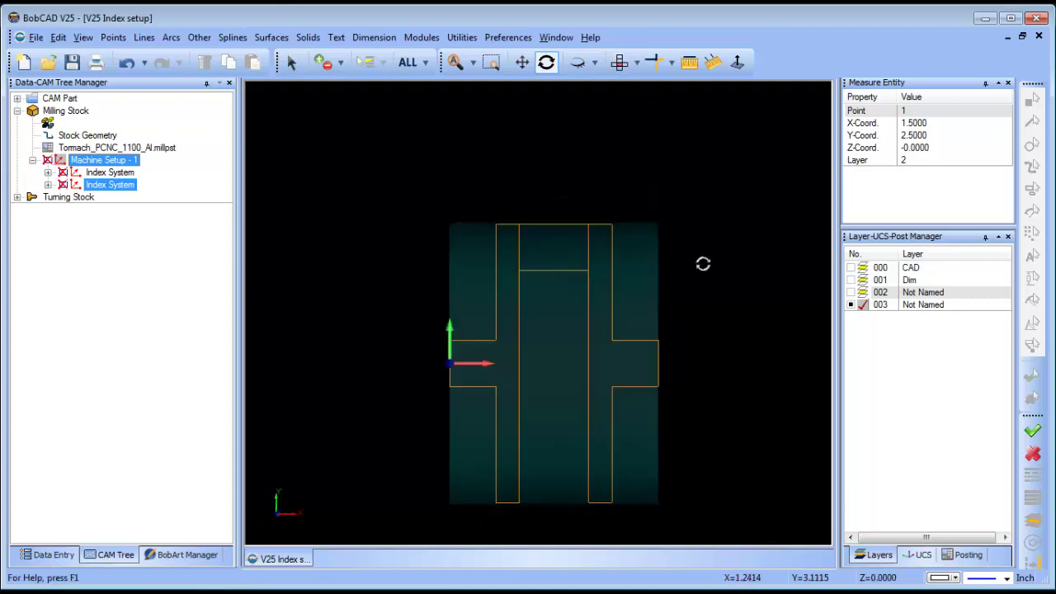
click(109, 184)
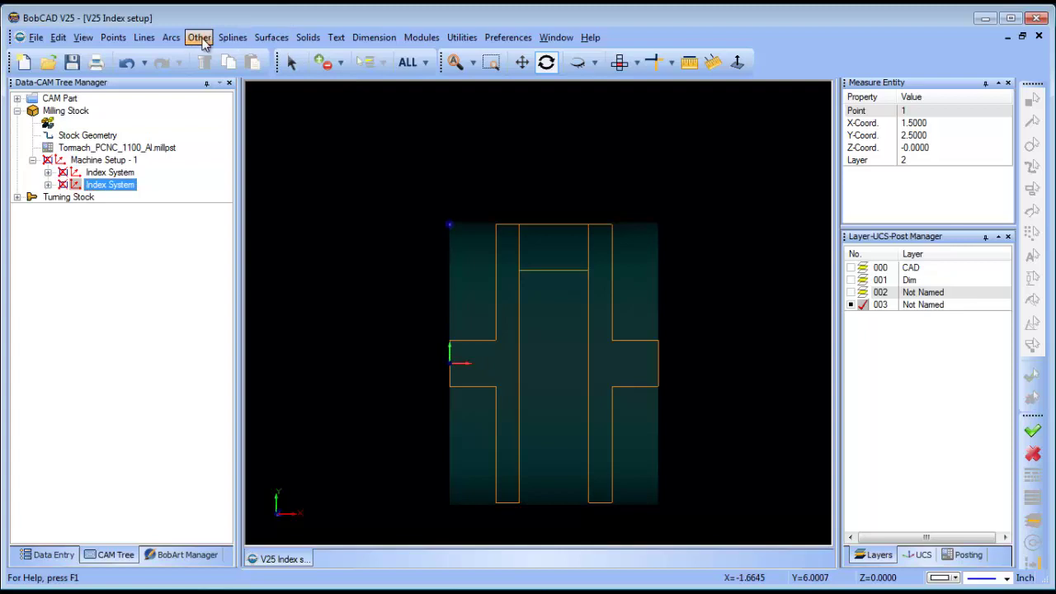
With tolerances off, add horizontal dimensions 1 and 1.5 from the profile's left edge.
click(374, 37)
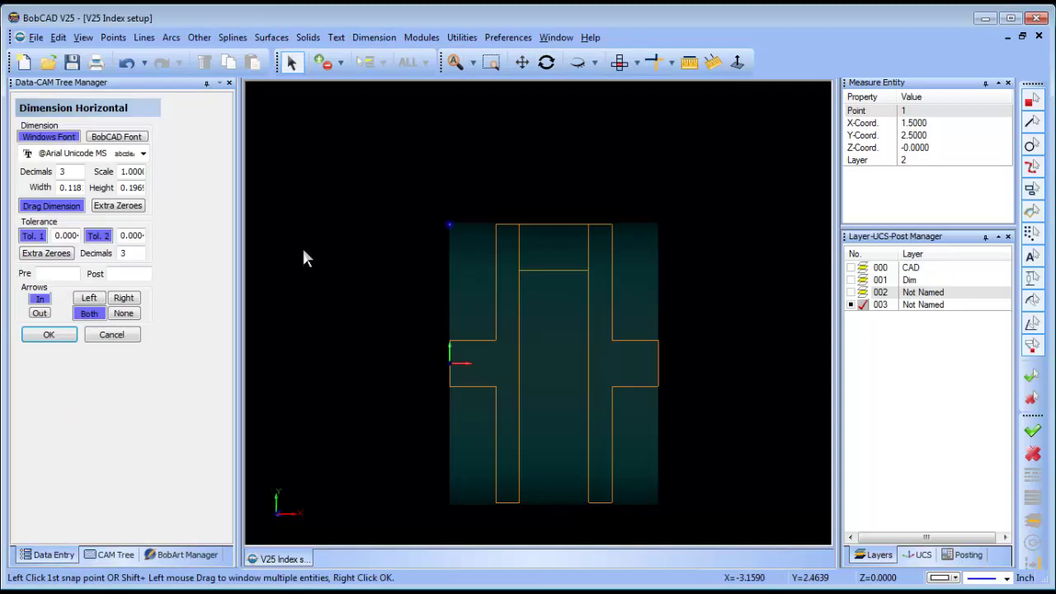
click(32, 236)
click(97, 235)
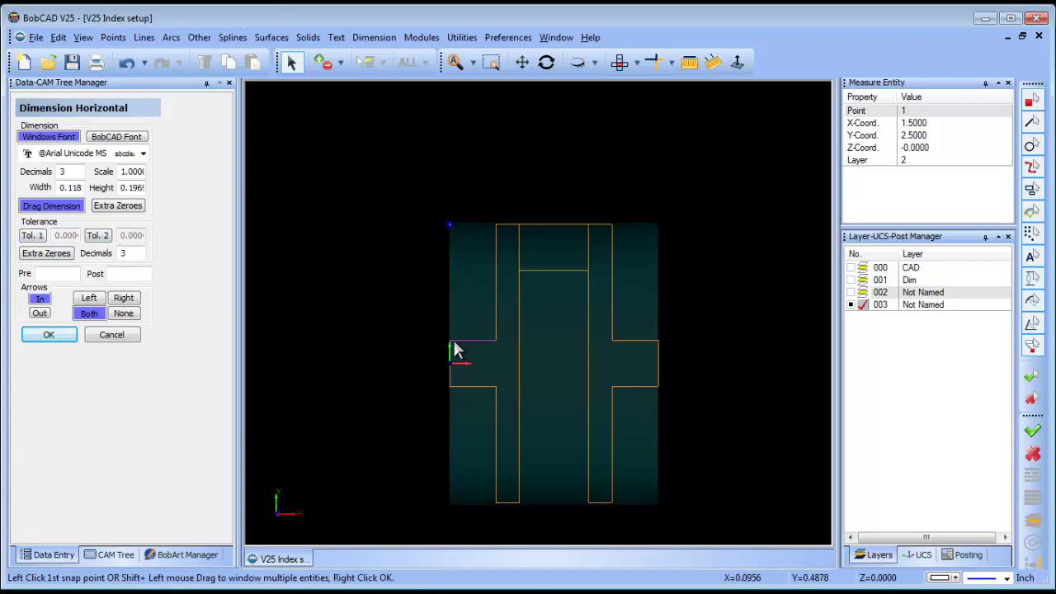
click(450, 342)
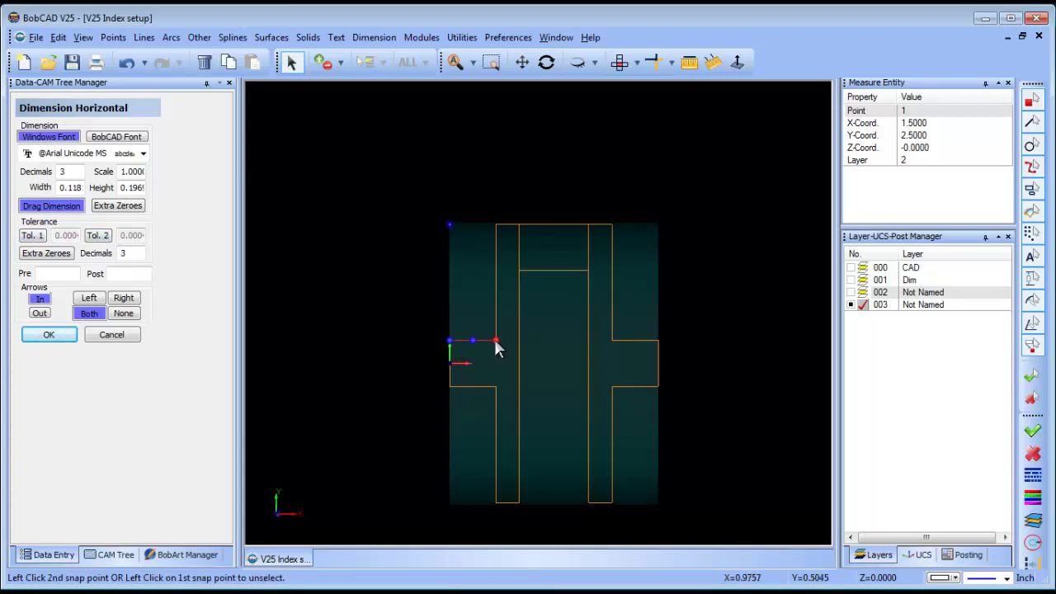
click(496, 340)
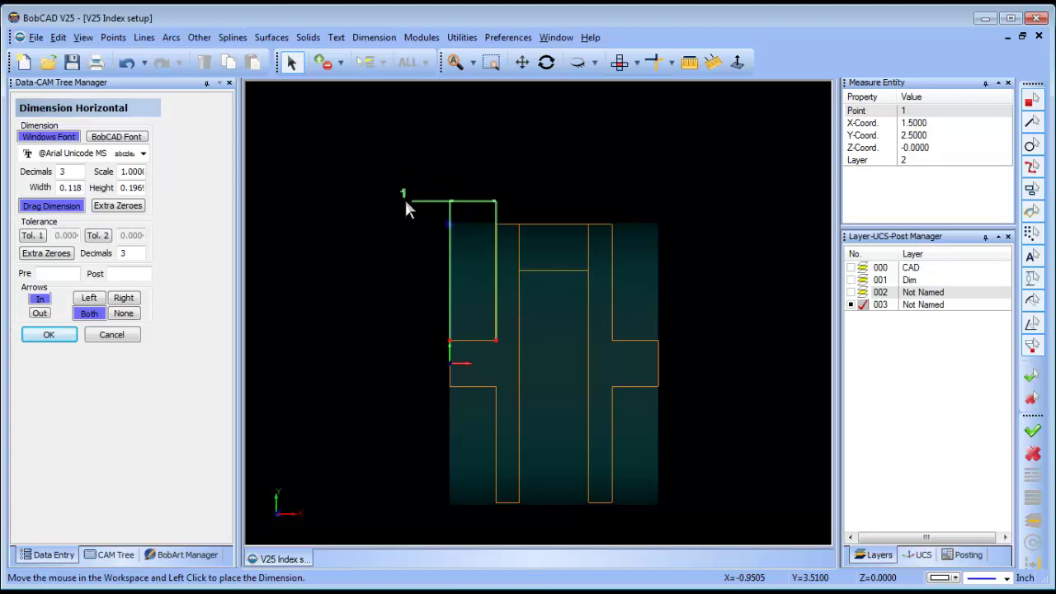
click(407, 209)
click(450, 347)
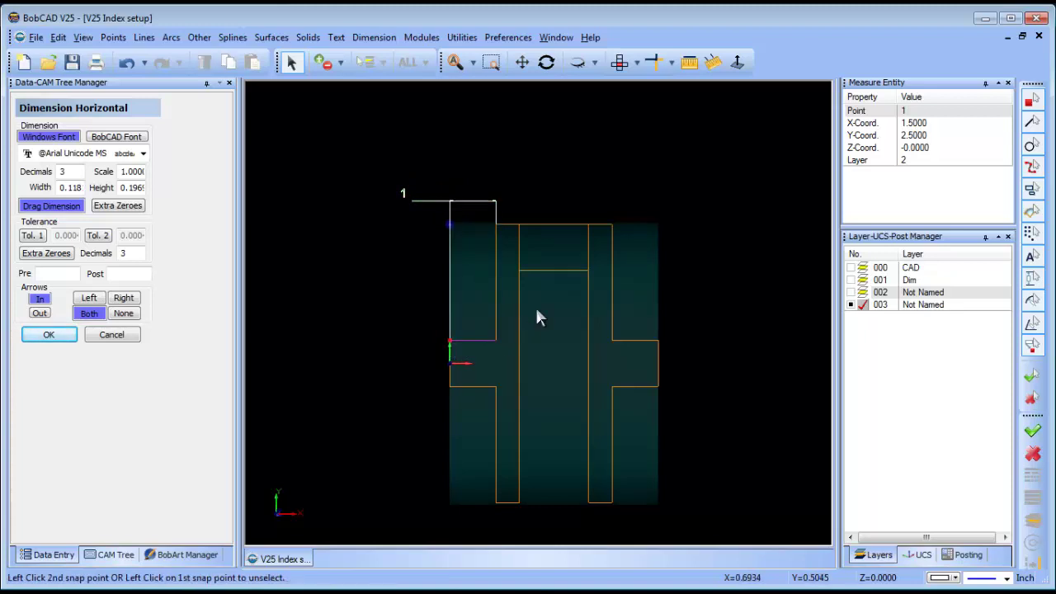
click(518, 225)
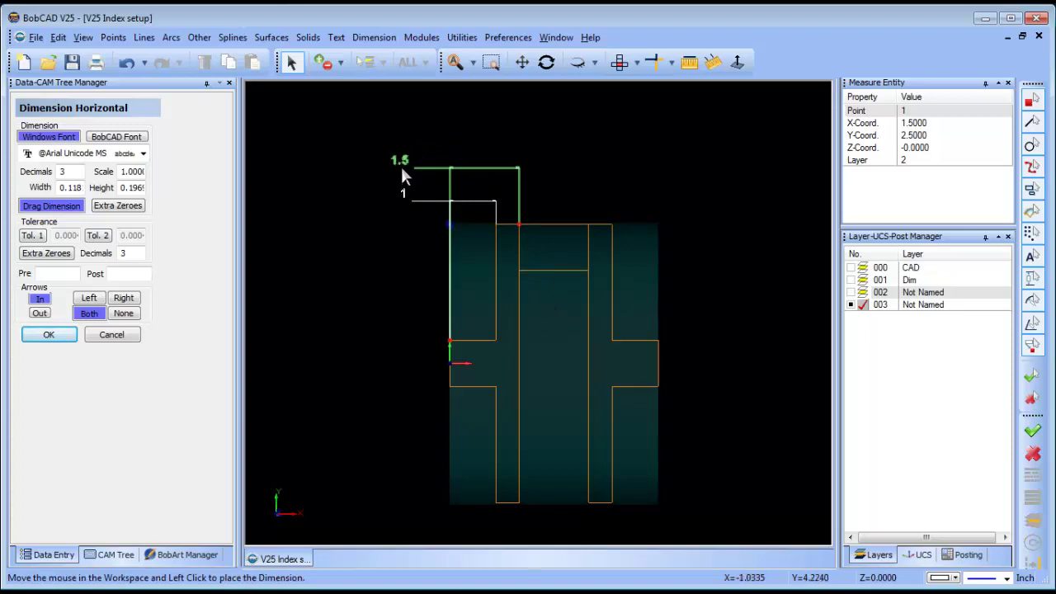
click(401, 171)
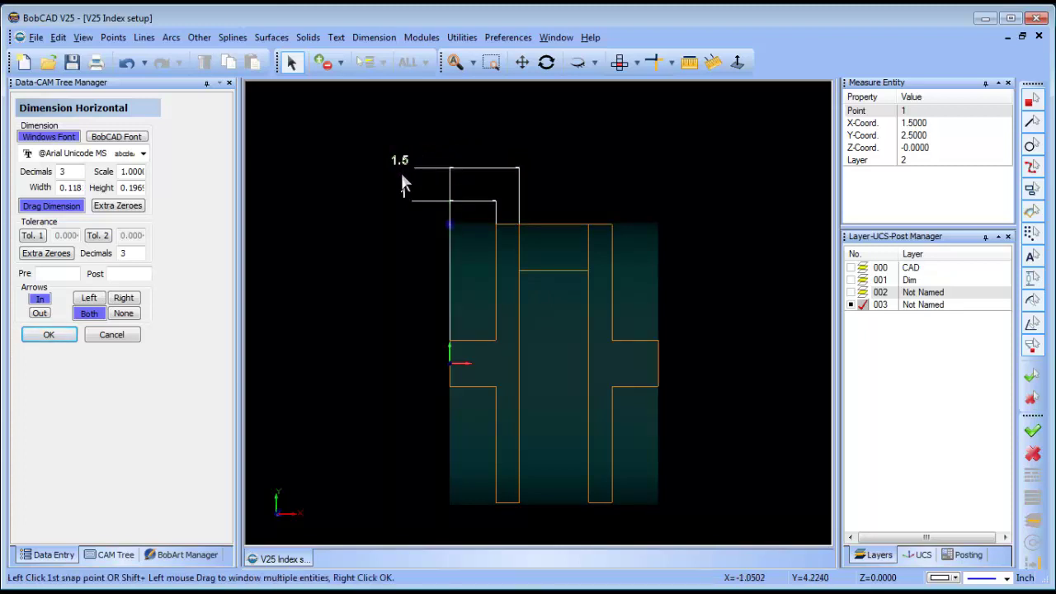
Add horizontal dimensions 3, 3.5 and 4.5 stacked above the profile.
click(449, 365)
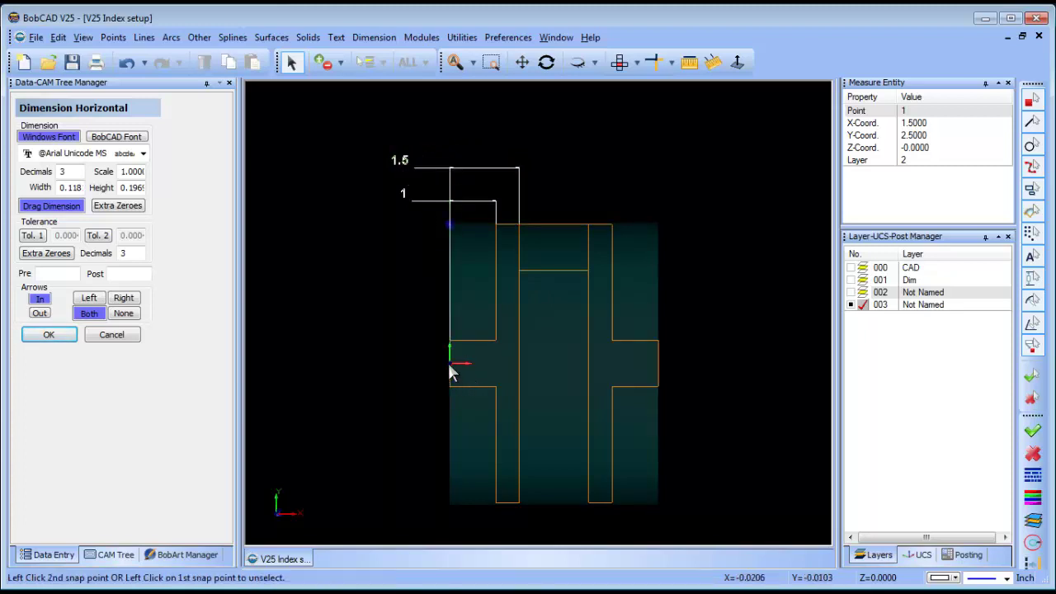
click(588, 224)
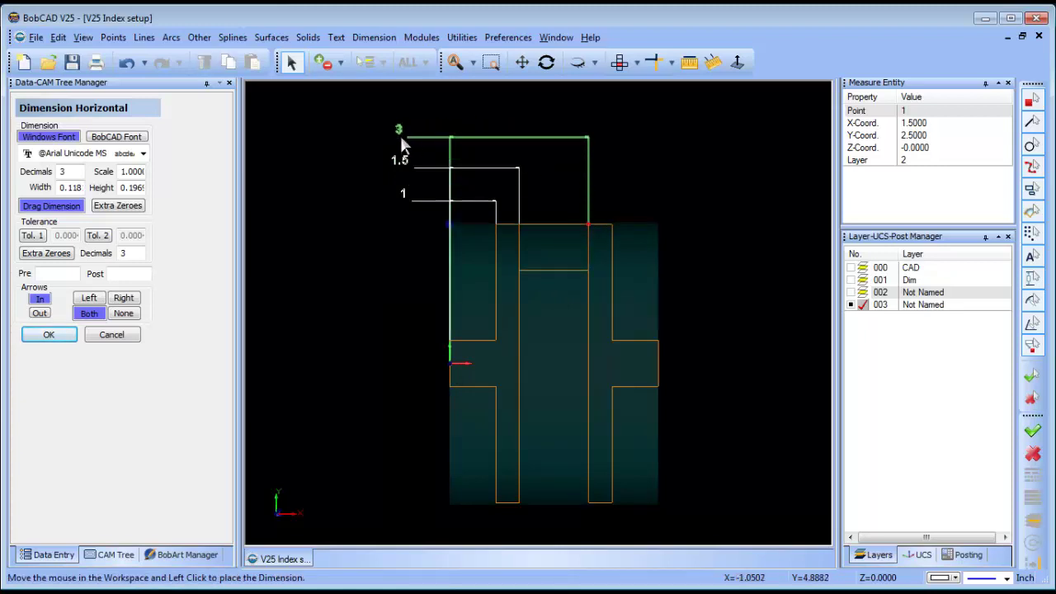
click(403, 145)
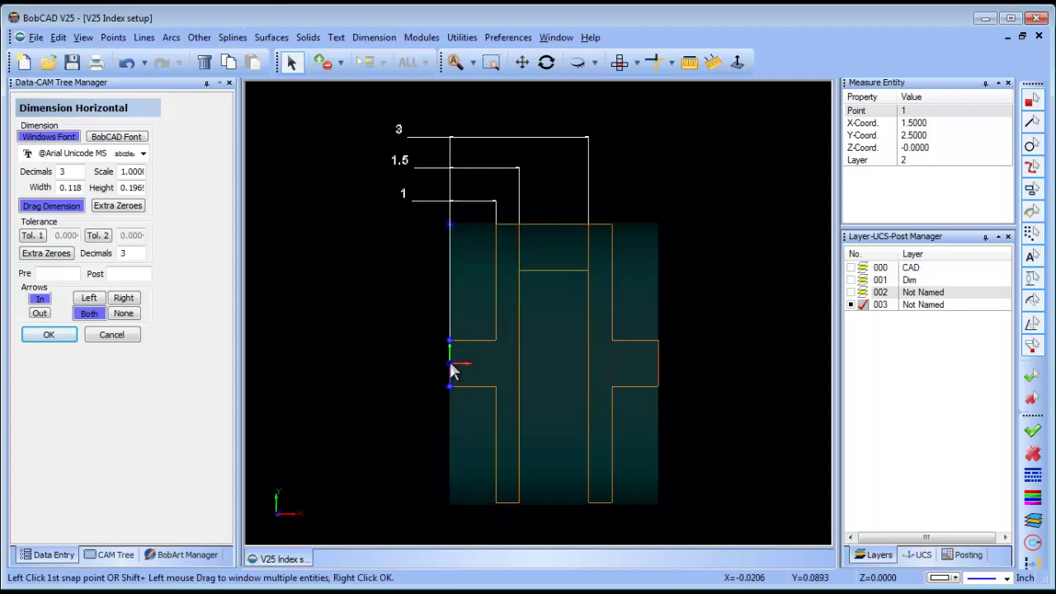
click(612, 340)
click(450, 340)
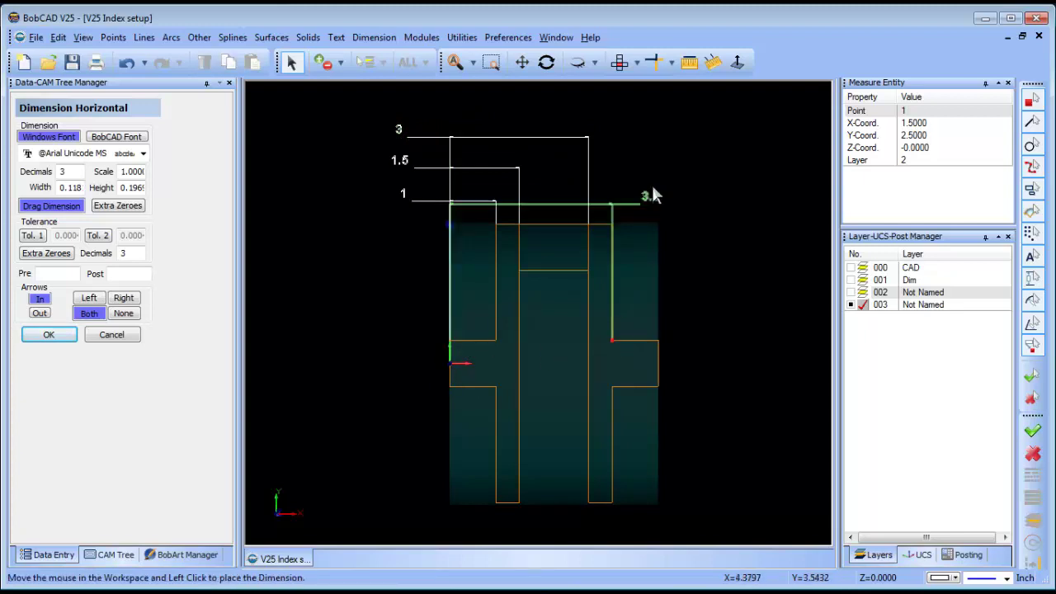
click(399, 124)
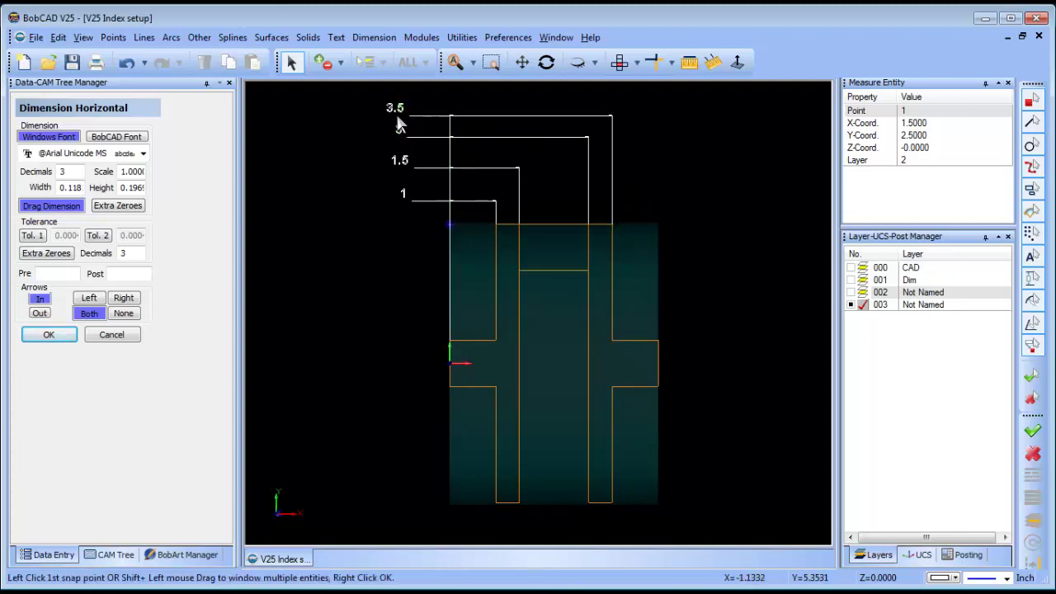
click(448, 368)
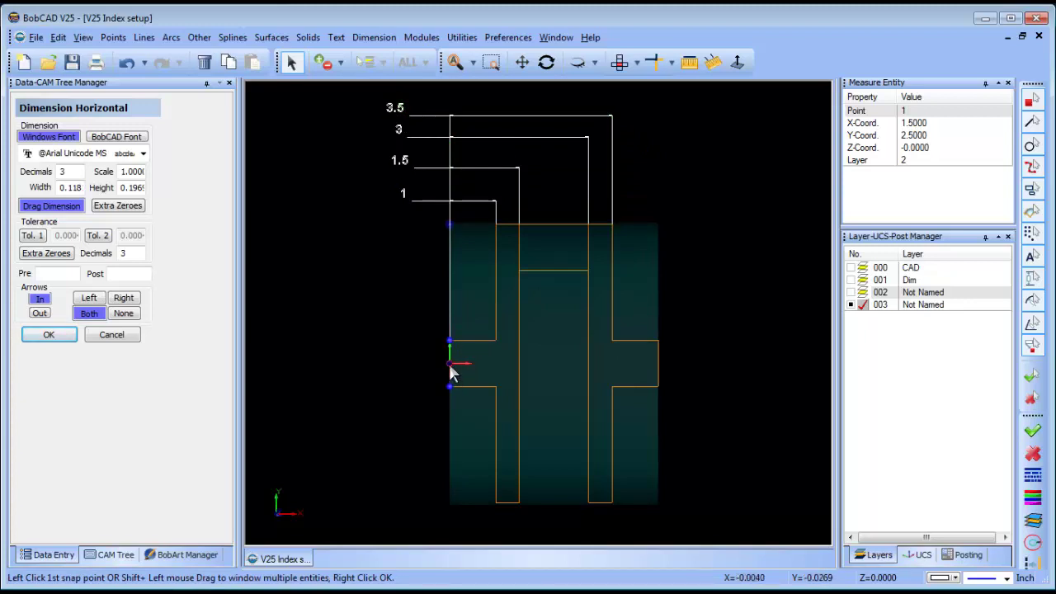
click(659, 340)
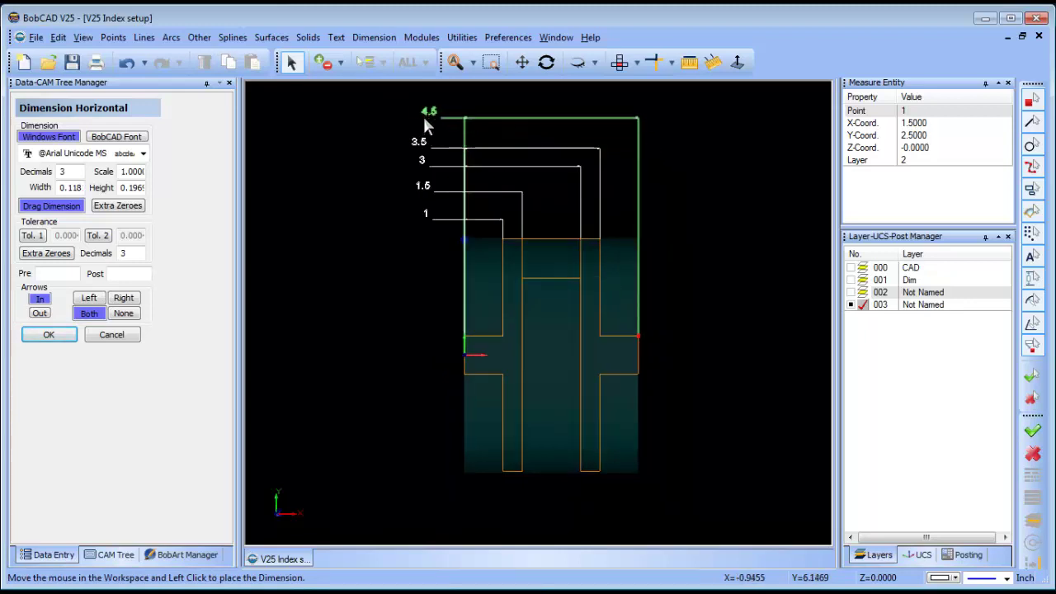
click(419, 119)
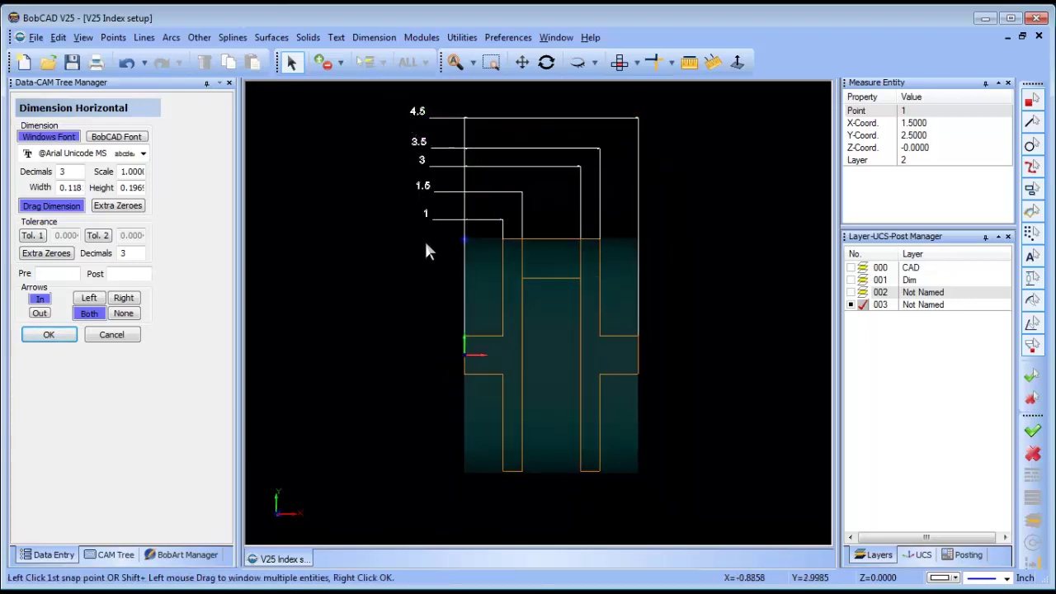
End horizontal dimensioning and view the part in 3D.
right_click(363, 267)
click(392, 291)
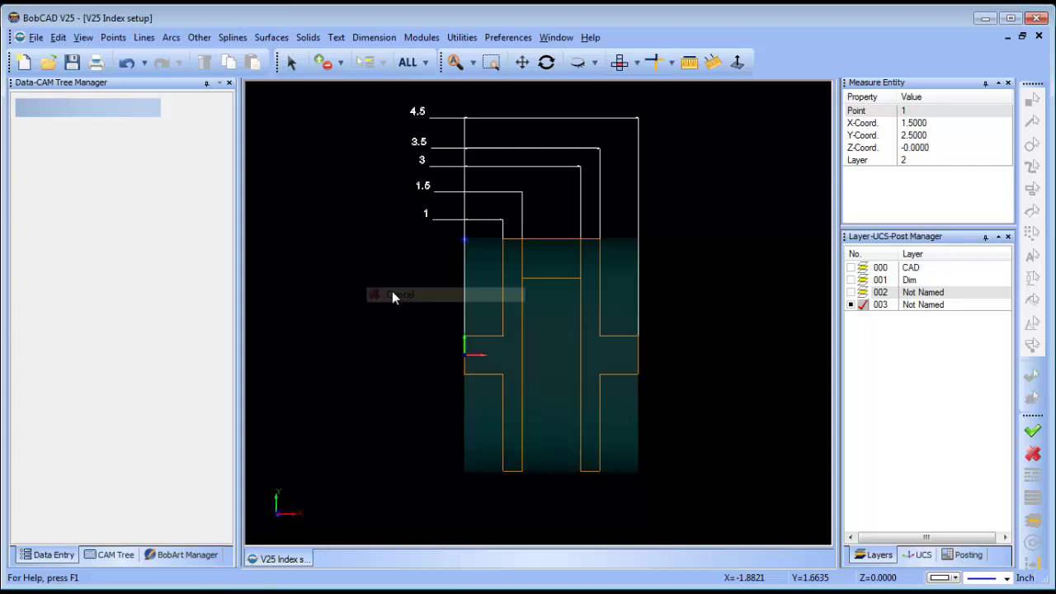
middle_drag(573, 419, 613, 378)
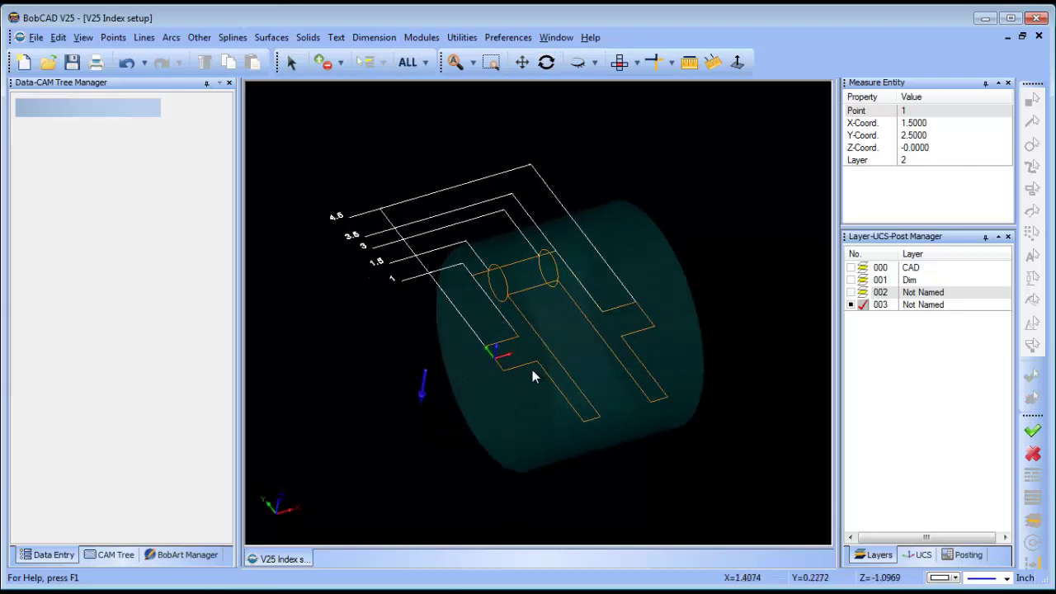
scroll(532, 369, up, 1)
click(109, 39)
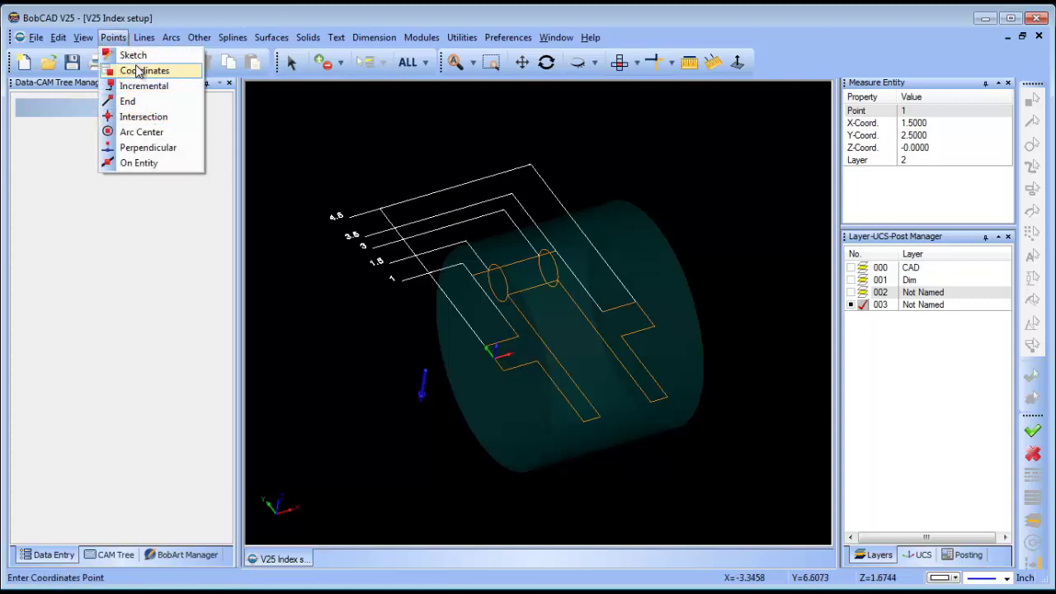
Place a 2.5 vertical dimension from the origin to the cylinder end, then cancel.
click(373, 37)
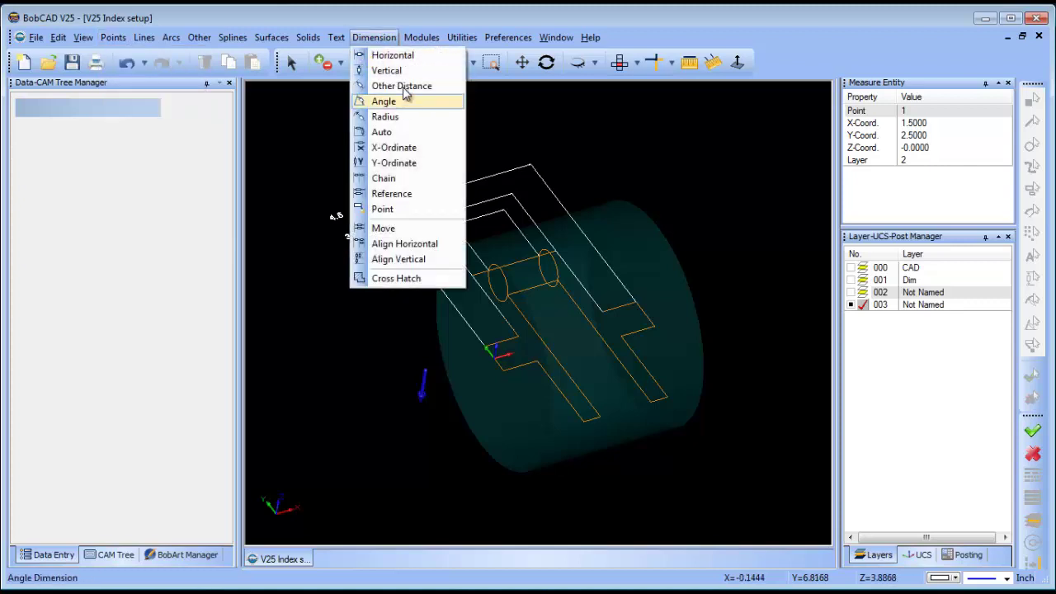
click(388, 70)
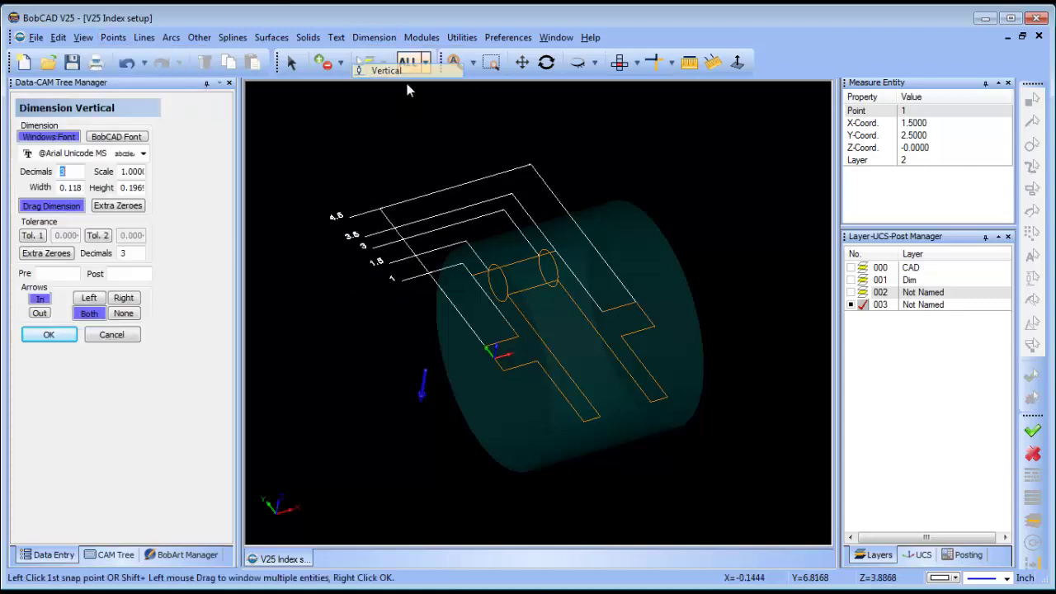
click(497, 367)
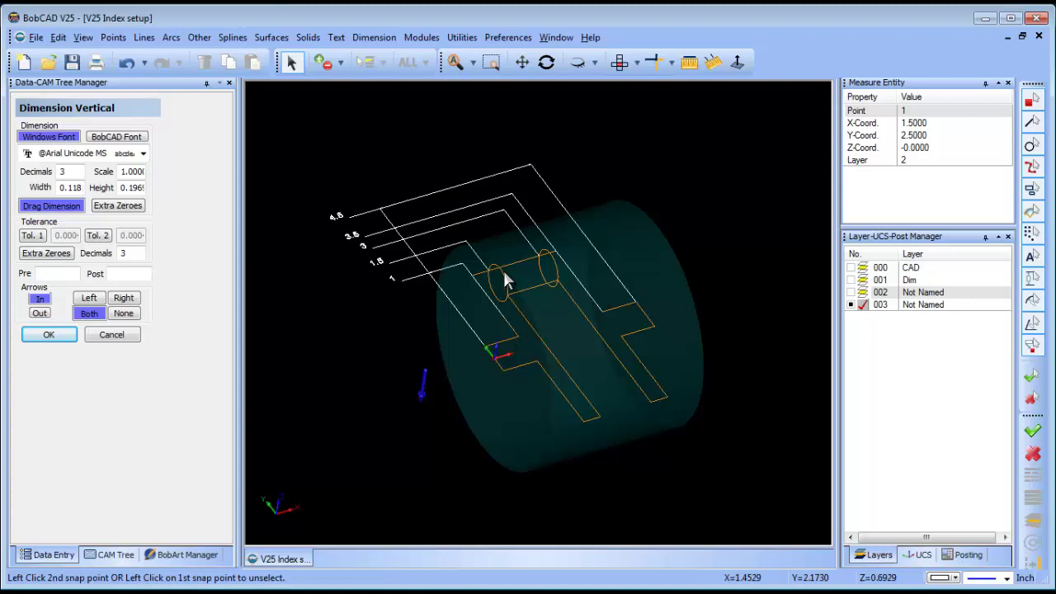
click(499, 284)
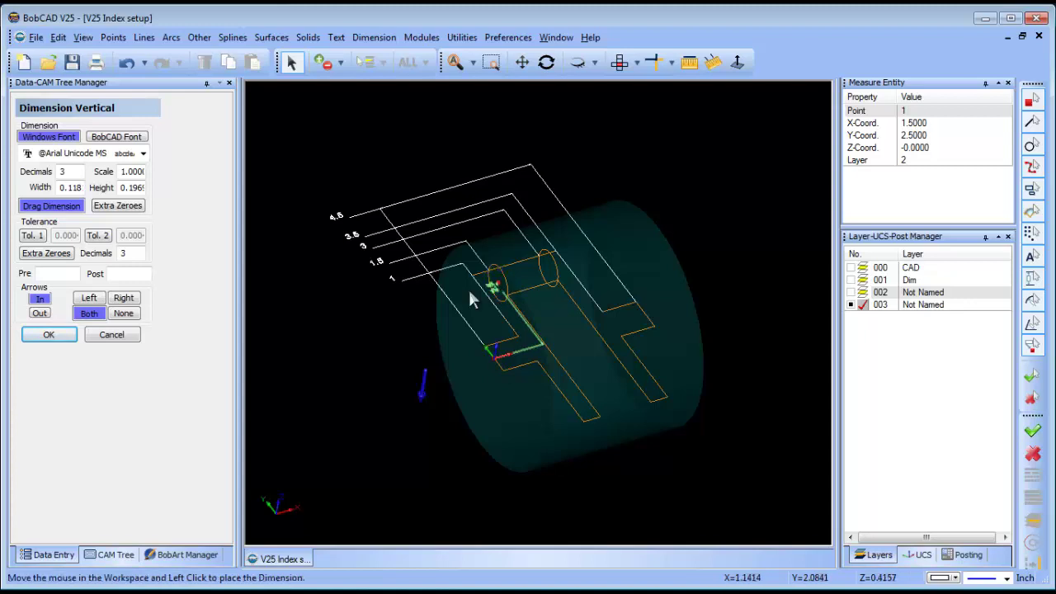
click(378, 342)
right_click(641, 174)
click(661, 204)
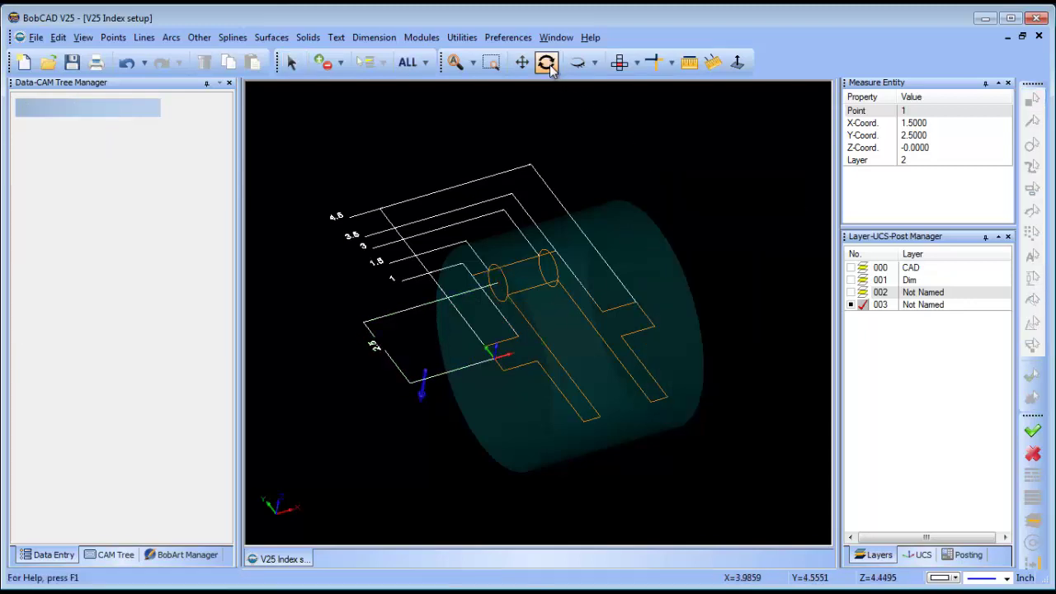
Insert a new machine setup and rename it Machine Setup - 2.
click(546, 63)
drag(554, 339, 550, 361)
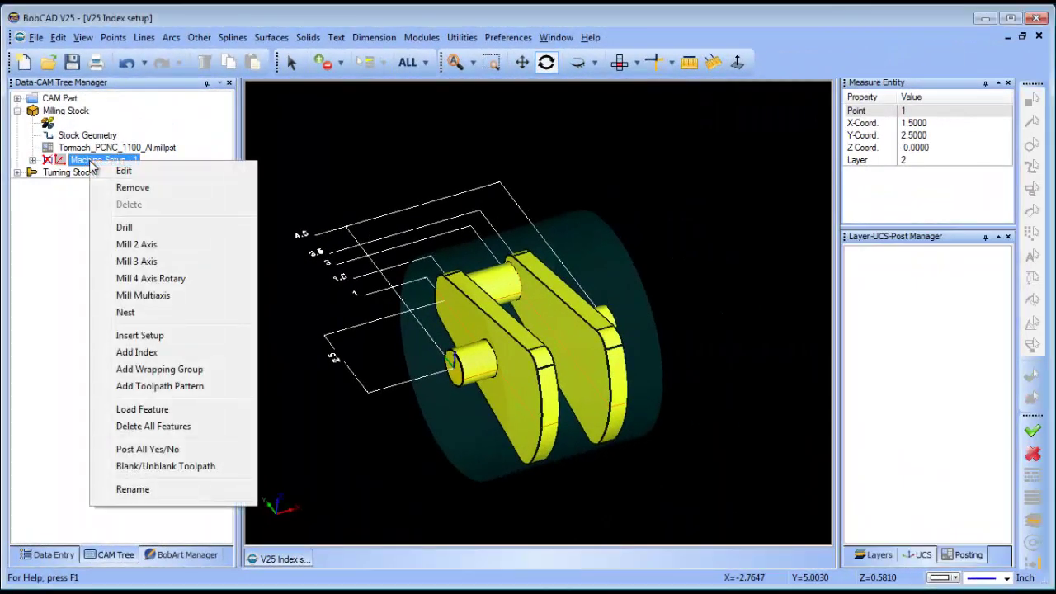
click(182, 335)
click(92, 172)
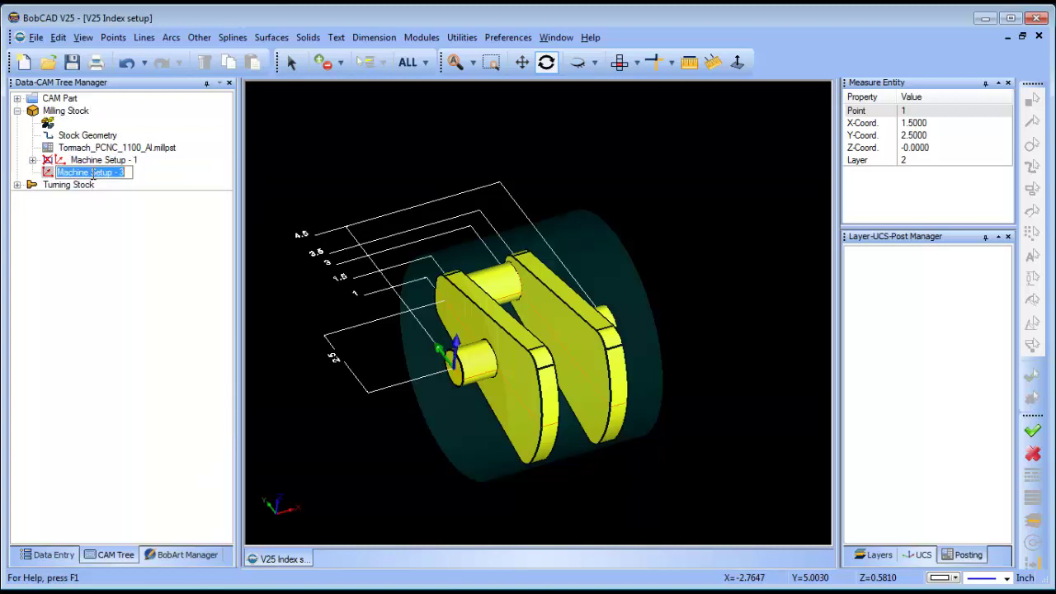
click(121, 173)
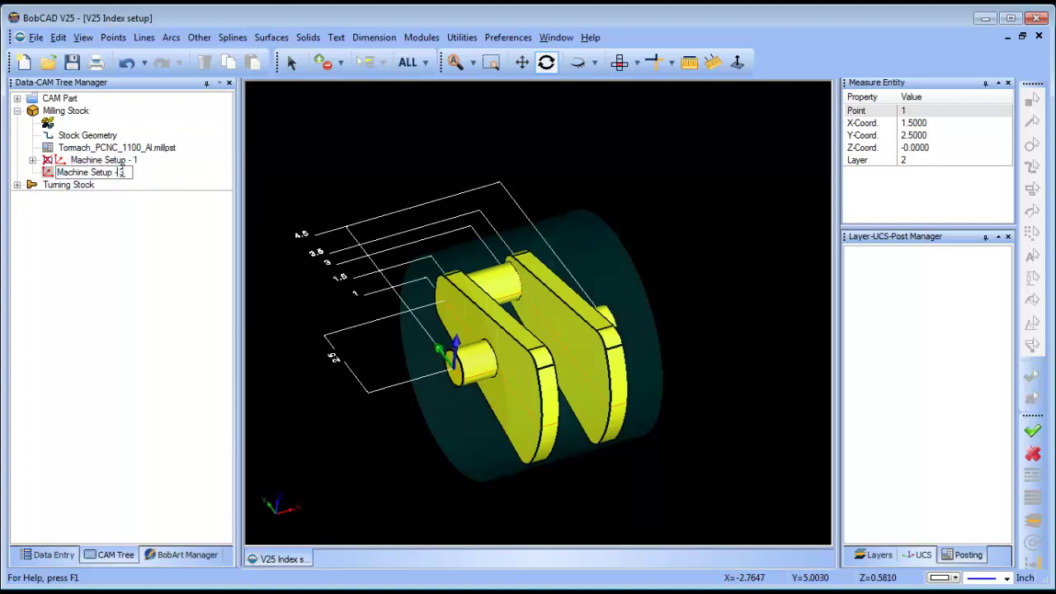
text(2)
key(Return)
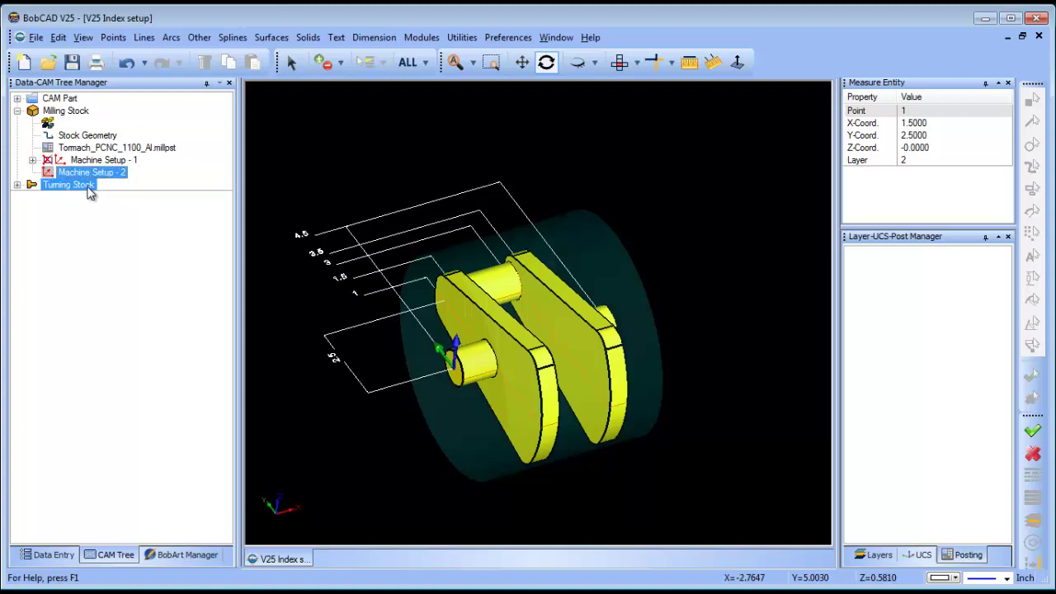
Add a Mill 4 Axis Rotary feature to Machine Setup - 2 and begin geometry selection.
right_click(82, 172)
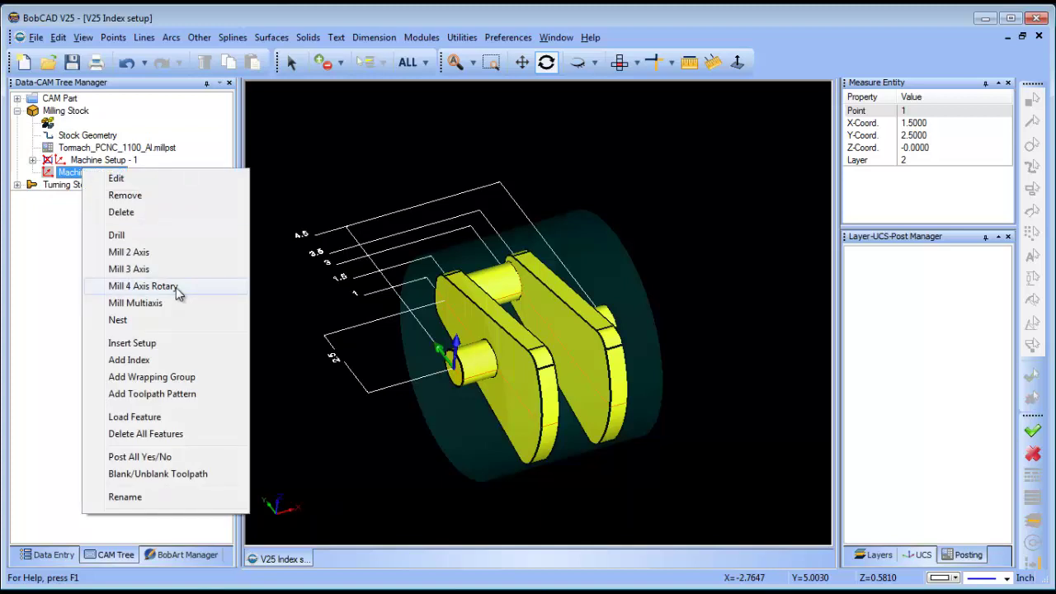
click(176, 287)
click(467, 151)
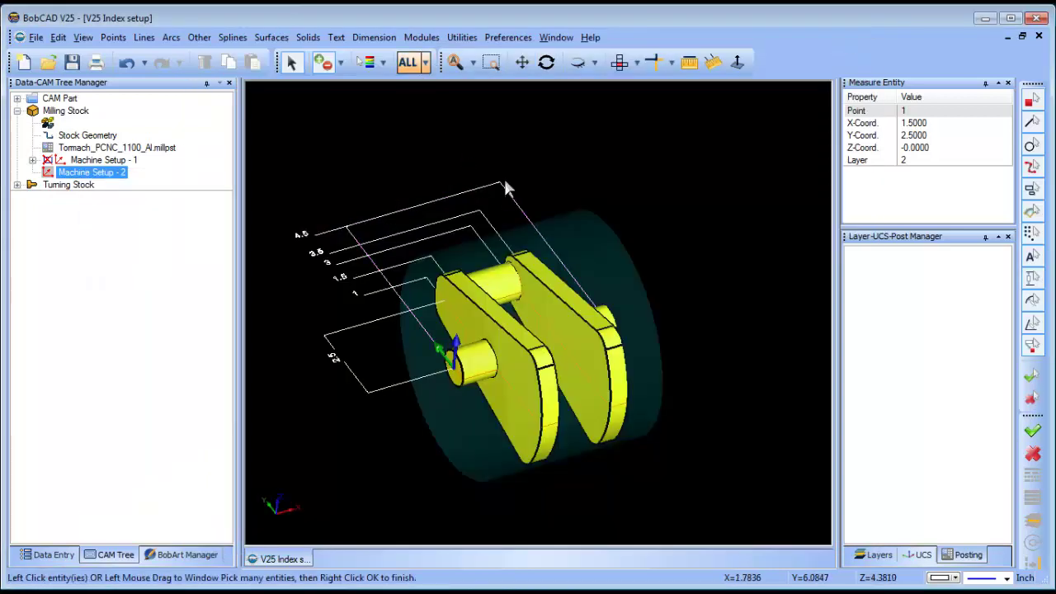
Select the crankshaft solid as geometry and set the roughing tool corner radius to .25.
click(562, 221)
right_click(563, 221)
click(651, 538)
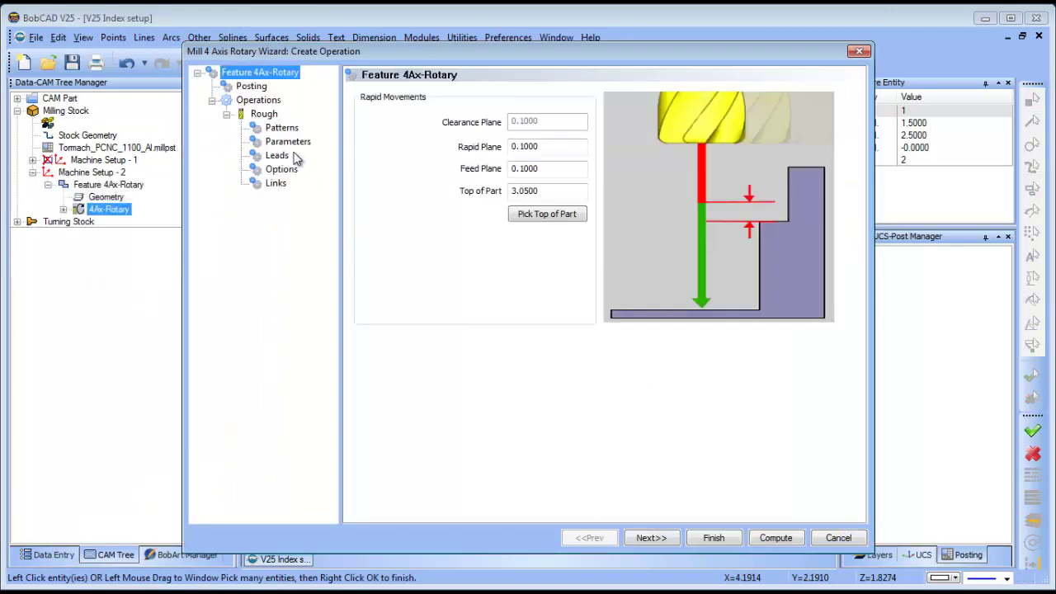
click(263, 114)
double_click(578, 200)
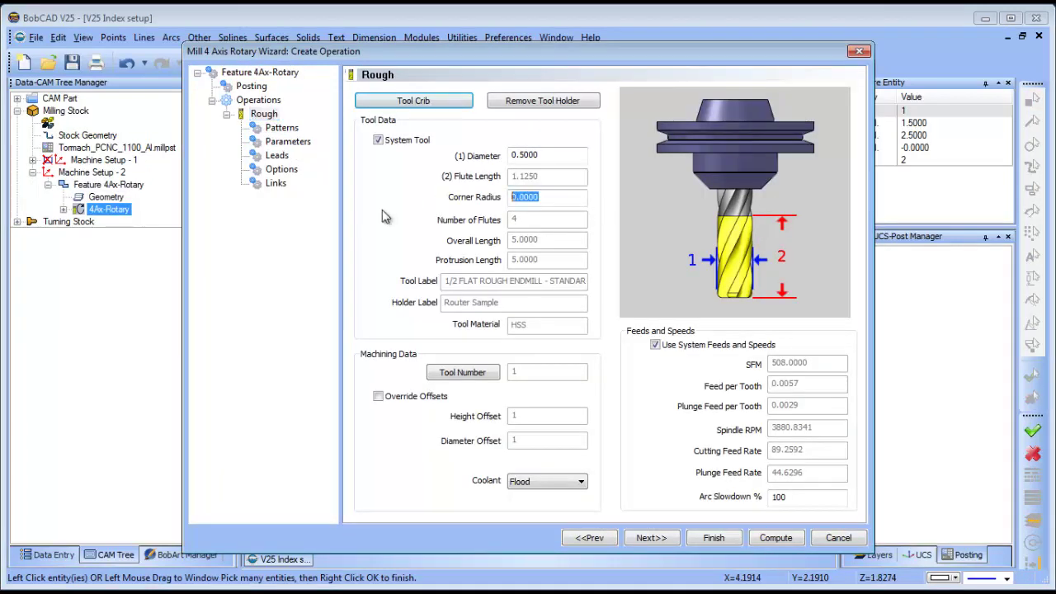
text(.25)
Choose the Around cut pattern, set 0.0010 machining tolerance, and compute the roughing toolpath.
click(282, 128)
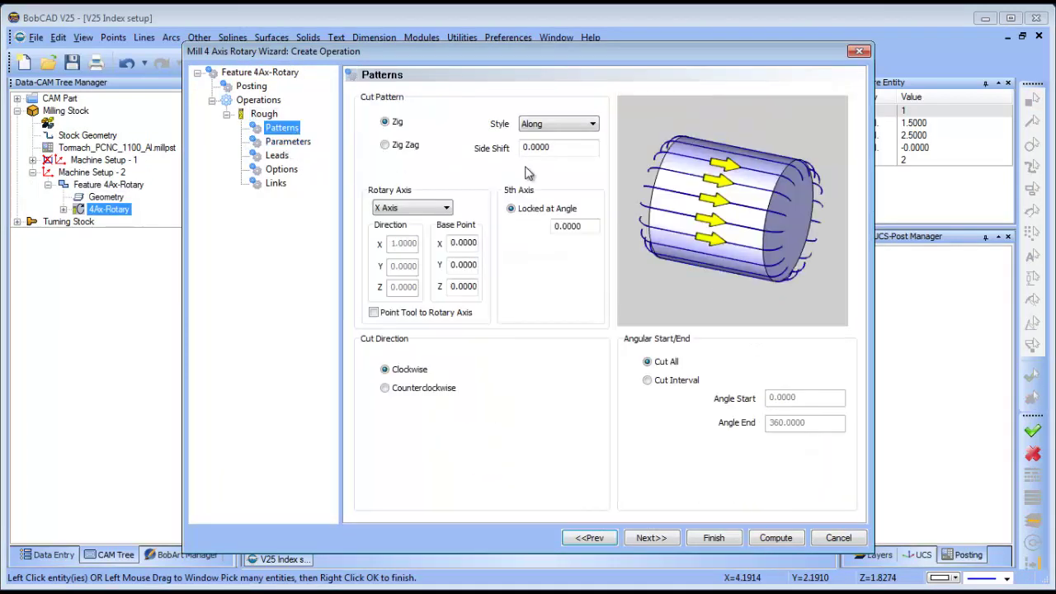
click(558, 124)
click(553, 144)
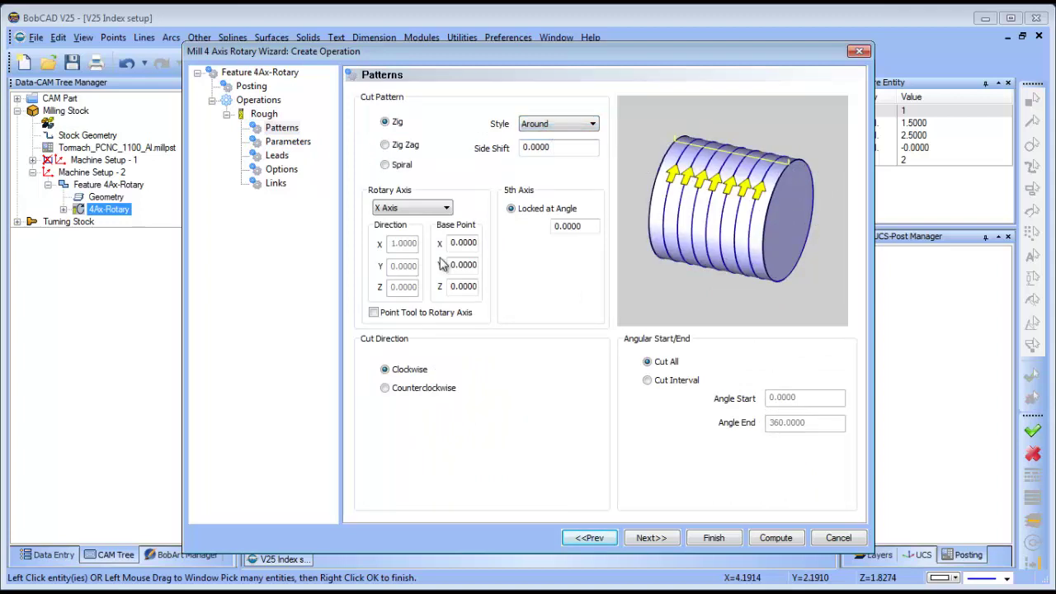
click(287, 143)
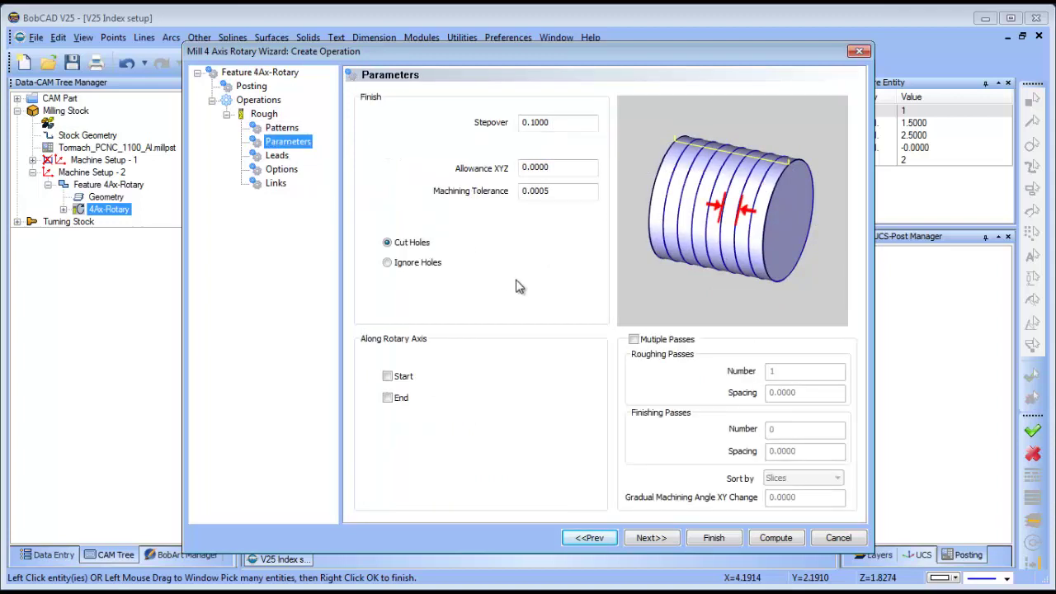
drag(551, 190, 386, 197)
text(.0)
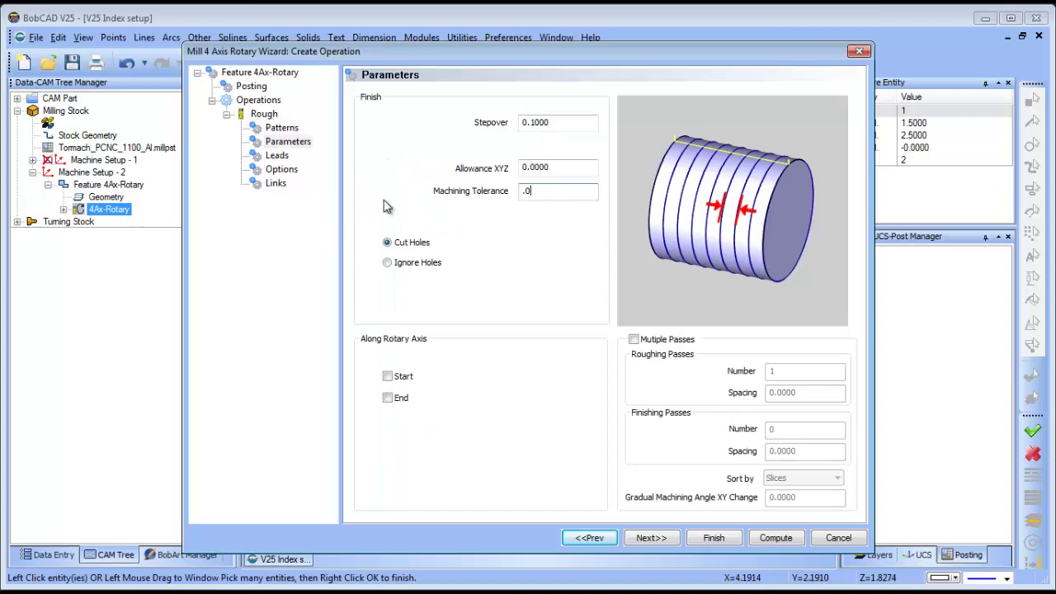
click(776, 539)
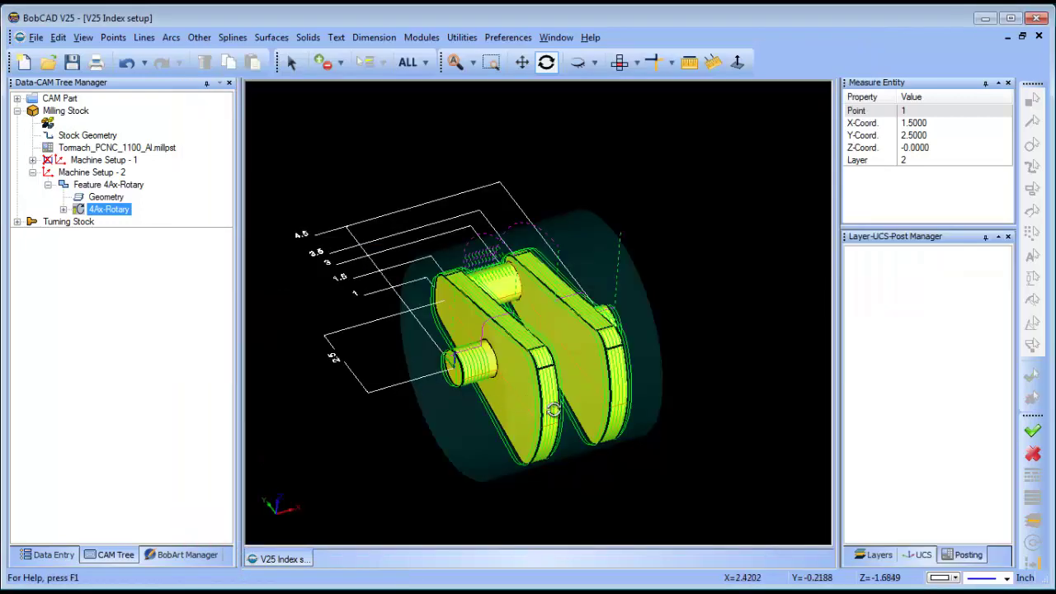
Select the 4Ax-Rotary feature in Machine Setup - 2 and orbit to inspect its toolpath around the crankshaft.
drag(553, 410, 572, 393)
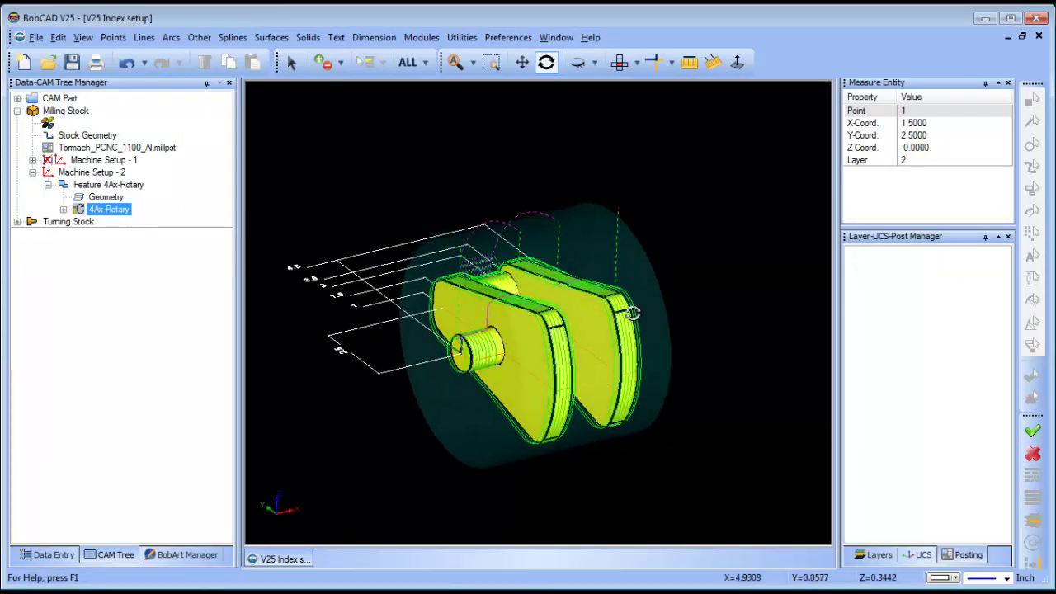
click(87, 173)
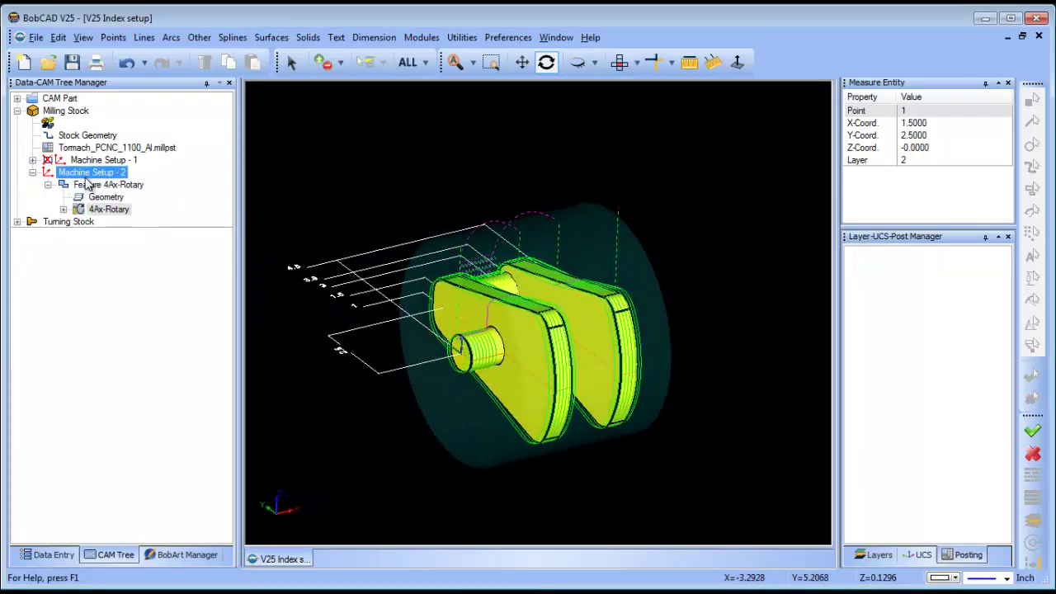
click(87, 184)
scroll(476, 260, up, 3)
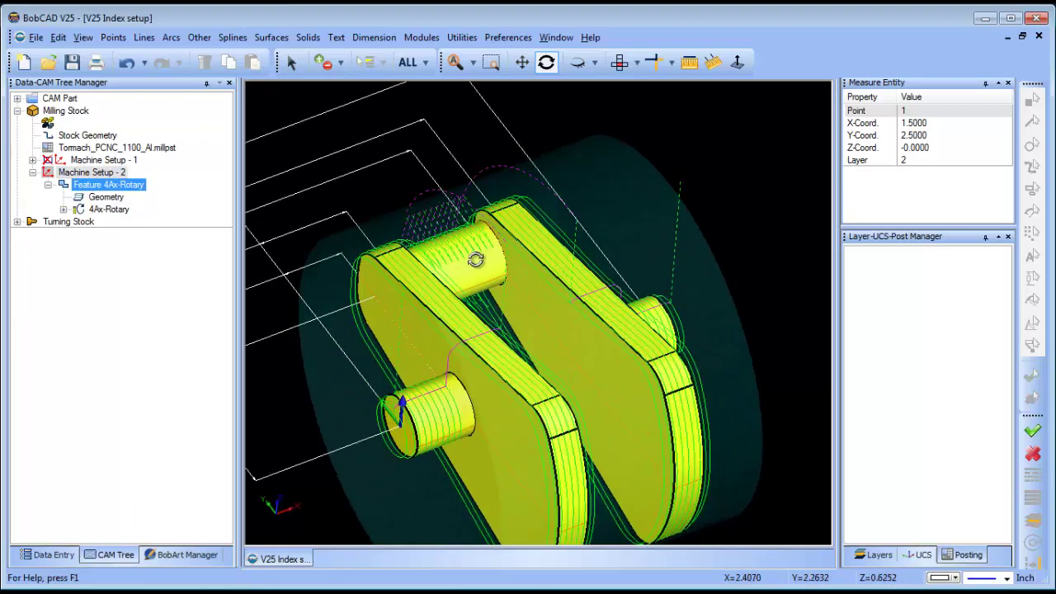
drag(476, 260, 448, 212)
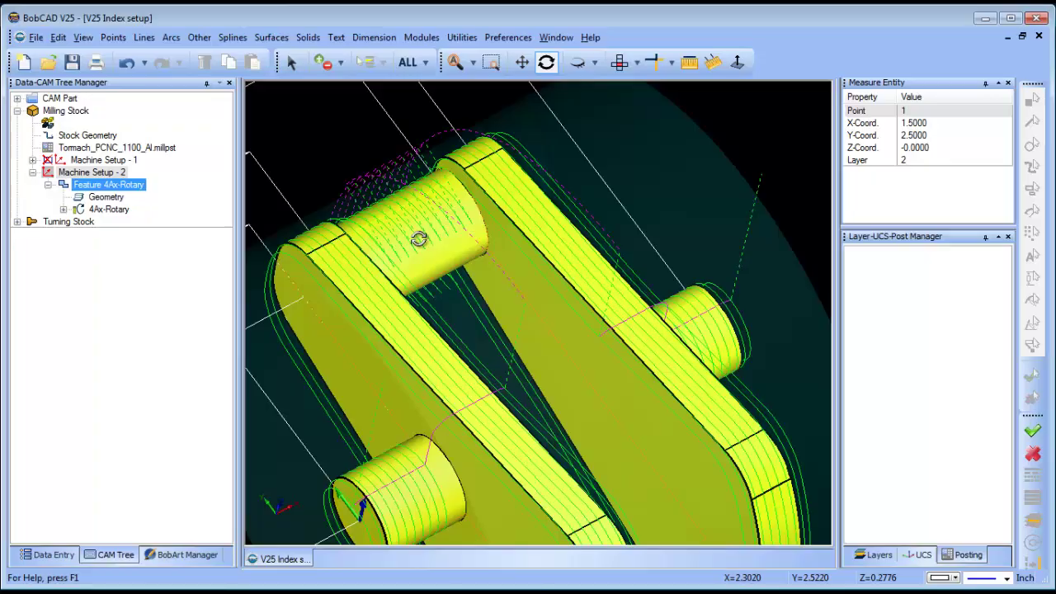
drag(484, 328, 555, 399)
scroll(517, 333, down, 3)
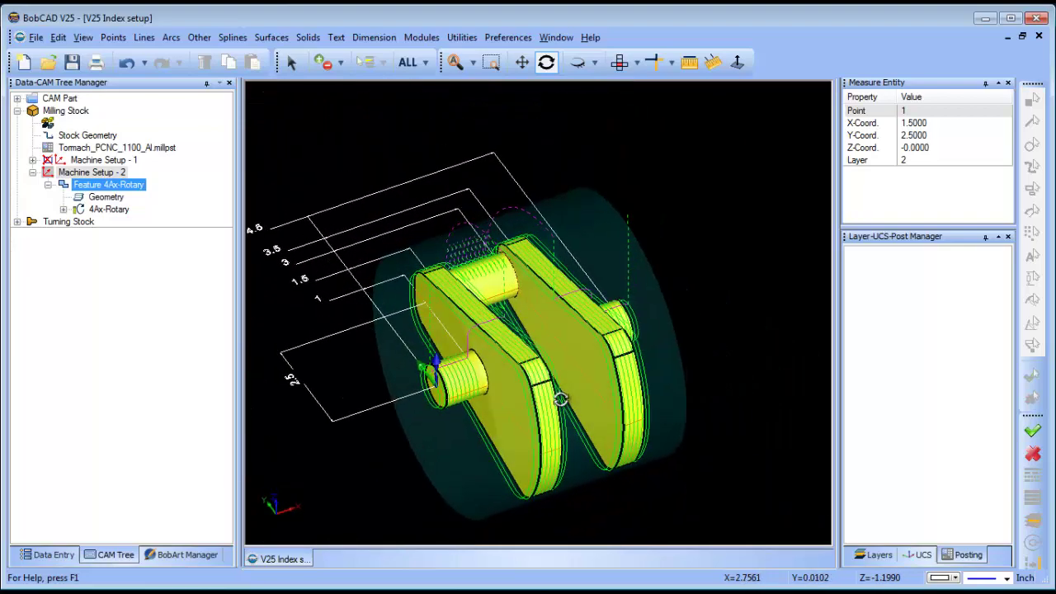
scroll(554, 399, up, 2)
click(106, 196)
Edit the 4Ax-Rotary operation and enable Start and End limits on its Parameters page.
click(109, 209)
right_click(116, 209)
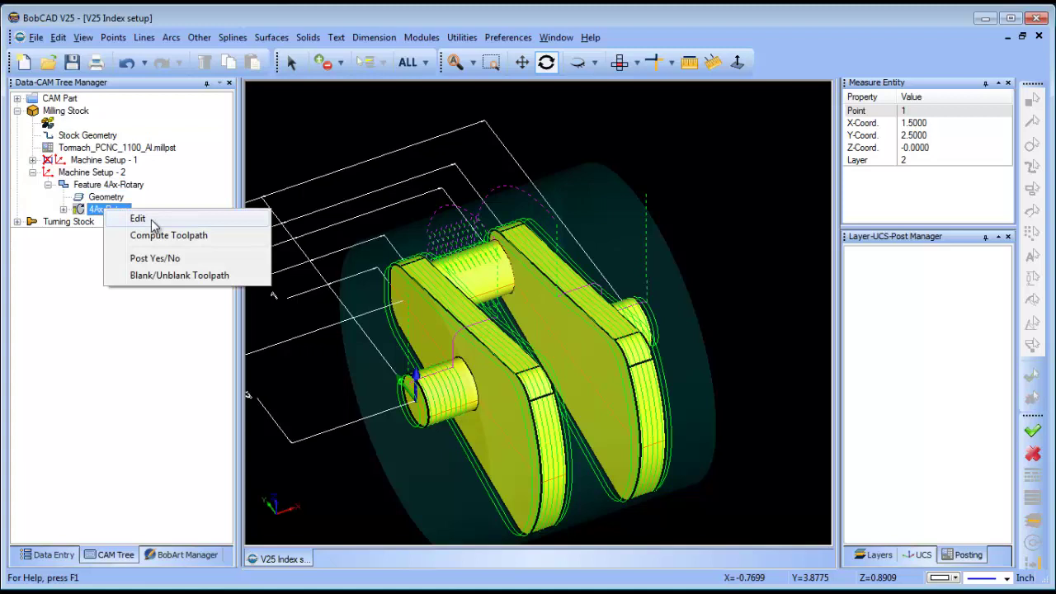
click(136, 216)
click(281, 169)
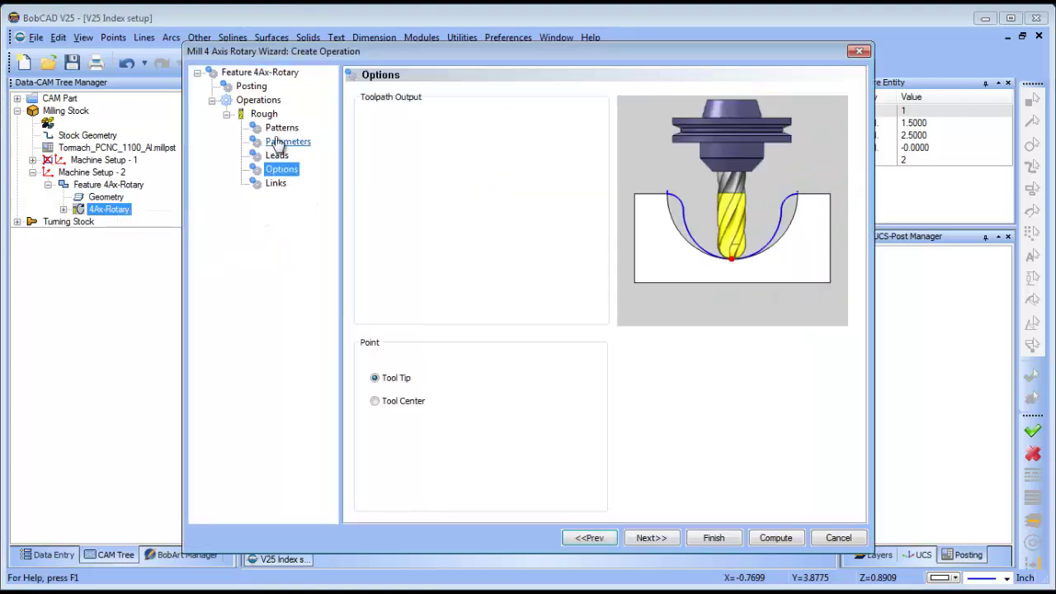
click(288, 141)
click(388, 377)
click(388, 398)
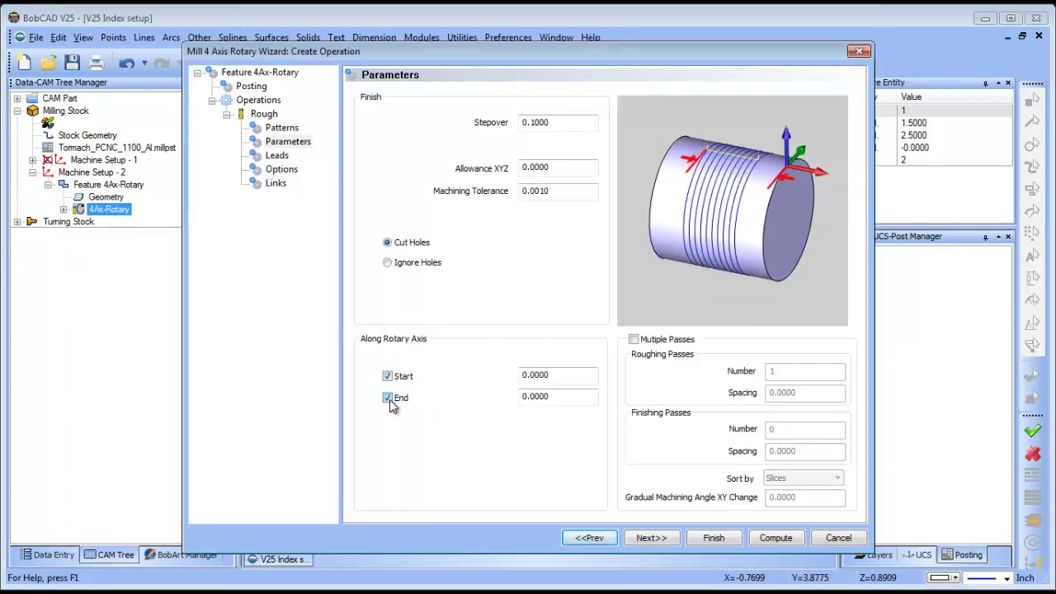
Set the End limit to 0.75 (entered as 1-.25) and recompute the toolpath.
double_click(566, 400)
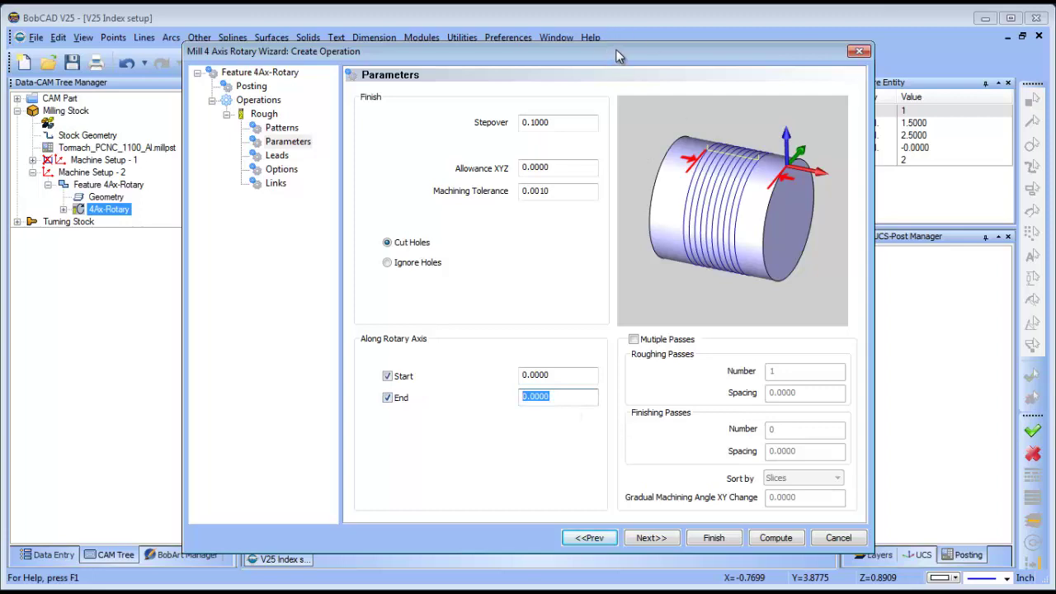
drag(616, 55, 699, 439)
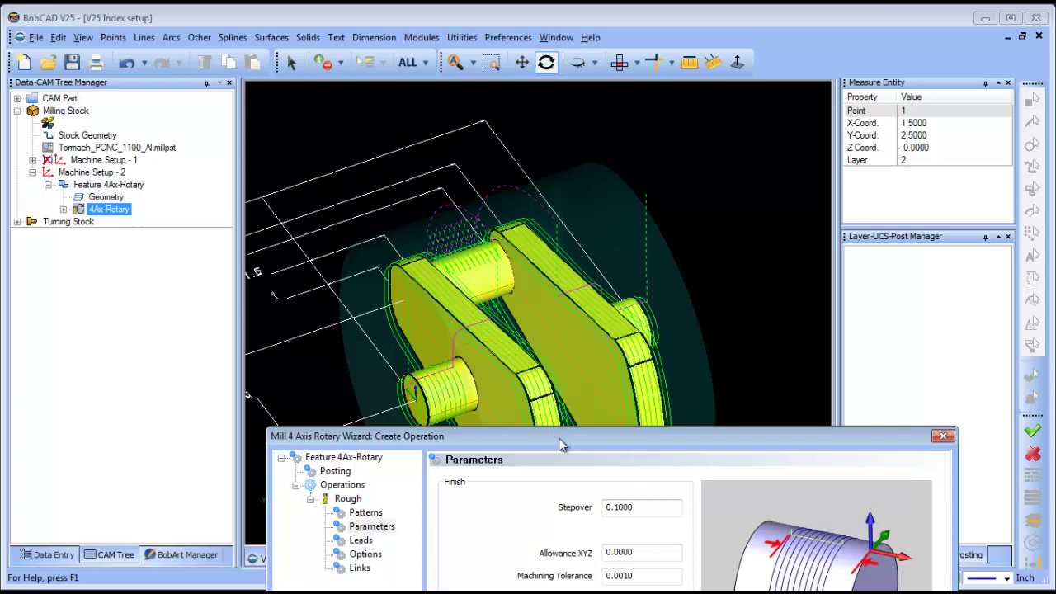
drag(560, 445, 526, 131)
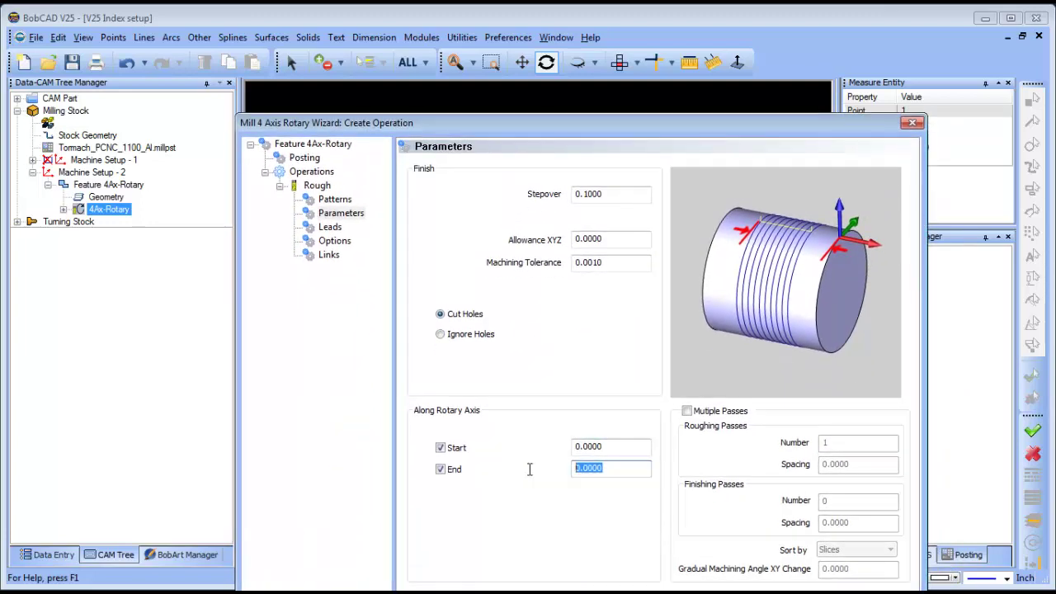
text(1-.25)
click(625, 446)
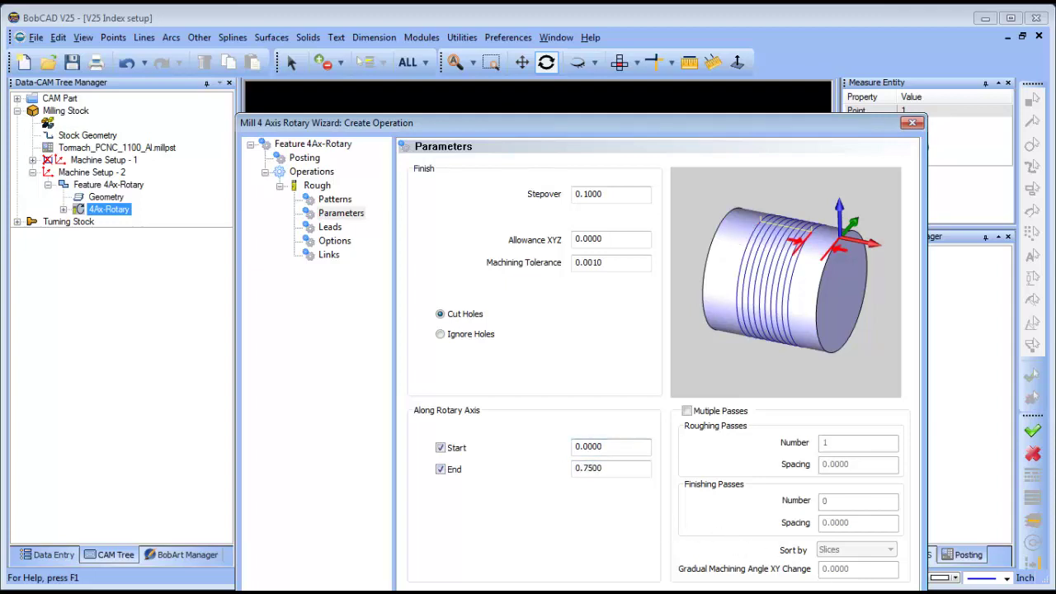
key(Return)
drag(556, 366, 582, 378)
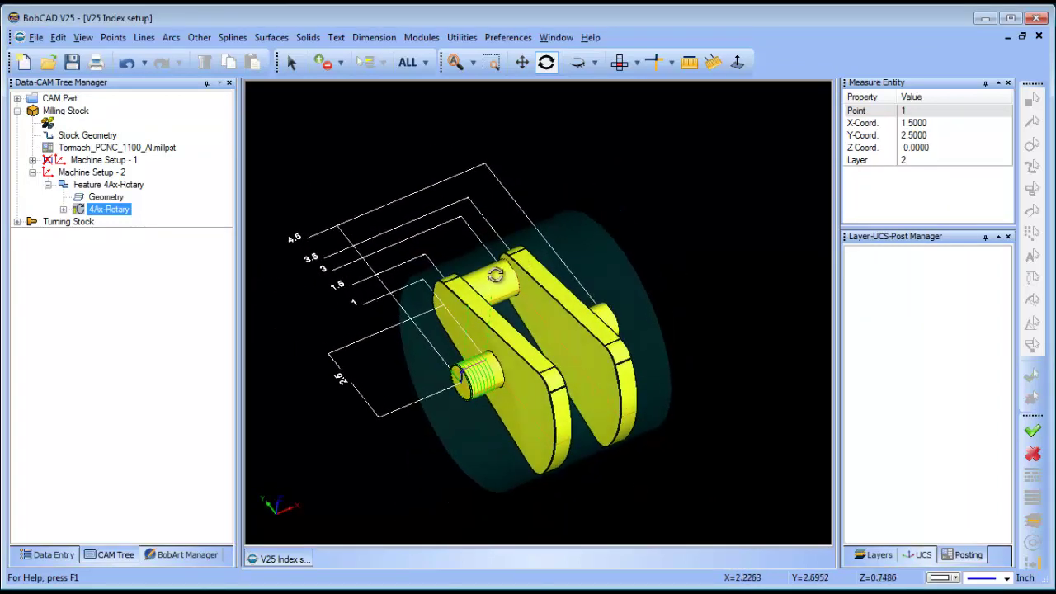
Insert a new Mill 4 Axis Rotary feature using all geometry as the machining selection.
click(48, 184)
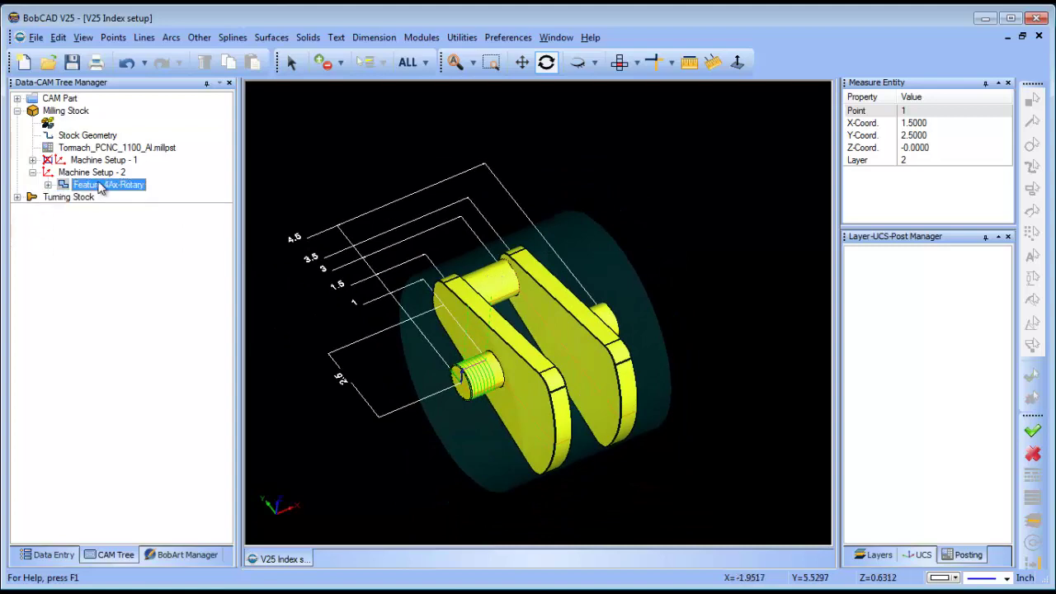
right_click(97, 182)
click(201, 243)
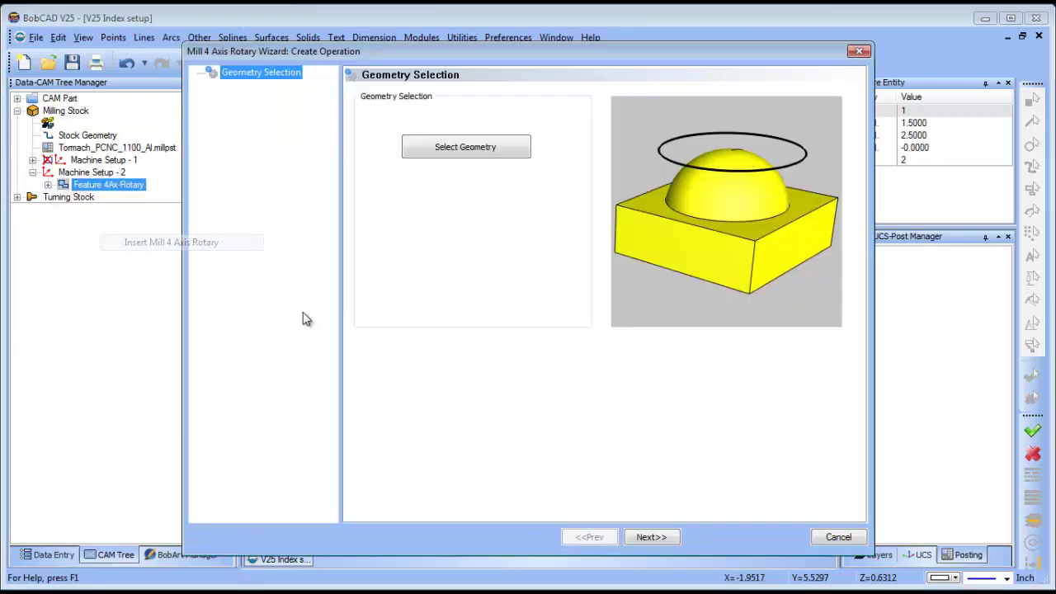
click(465, 146)
click(407, 63)
right_click(592, 183)
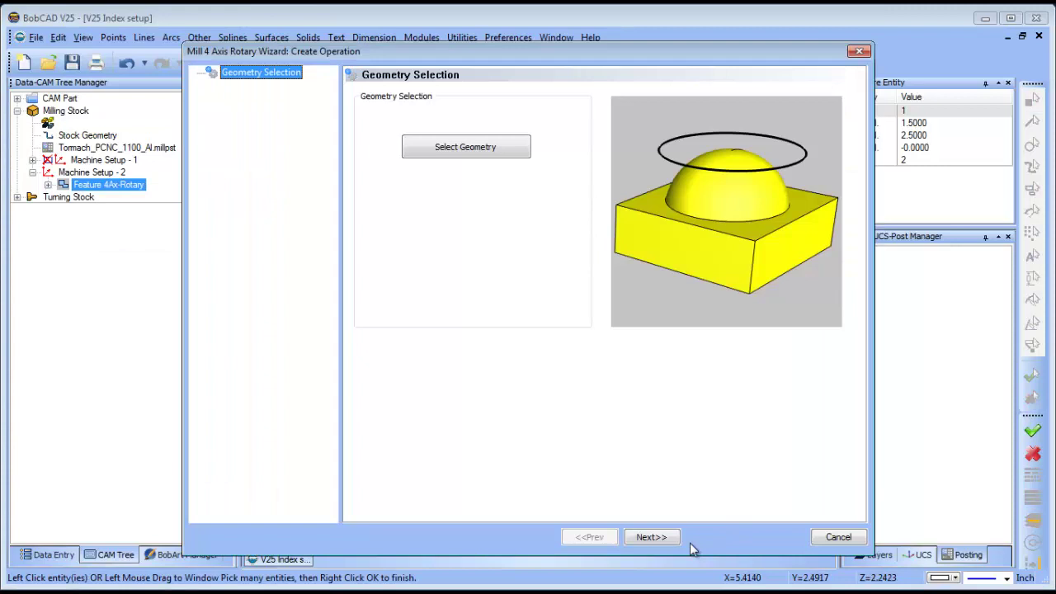
click(656, 538)
Set the roughing pattern Style to Around.
click(264, 115)
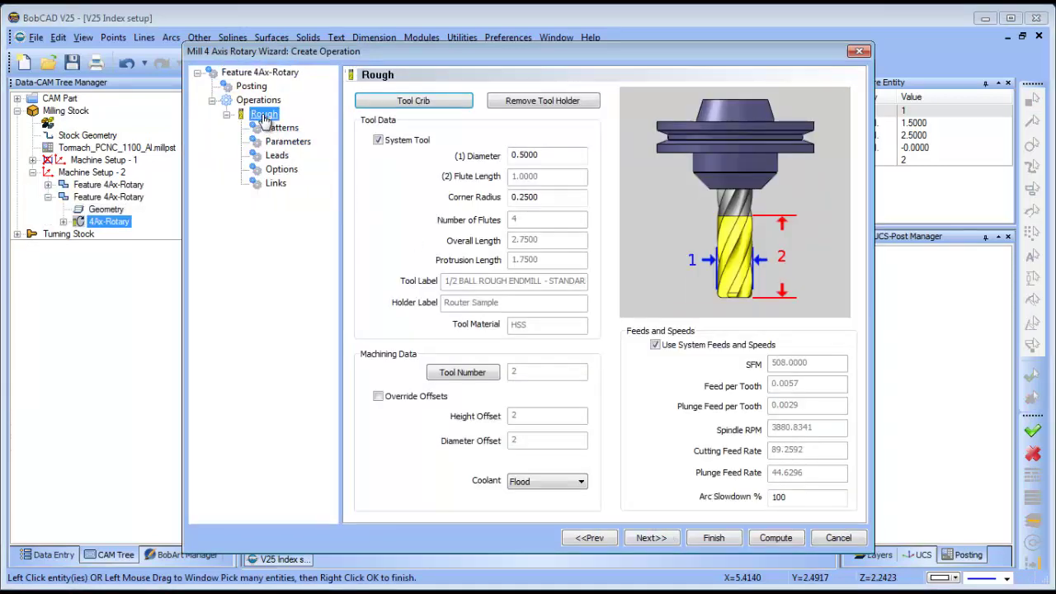
click(281, 128)
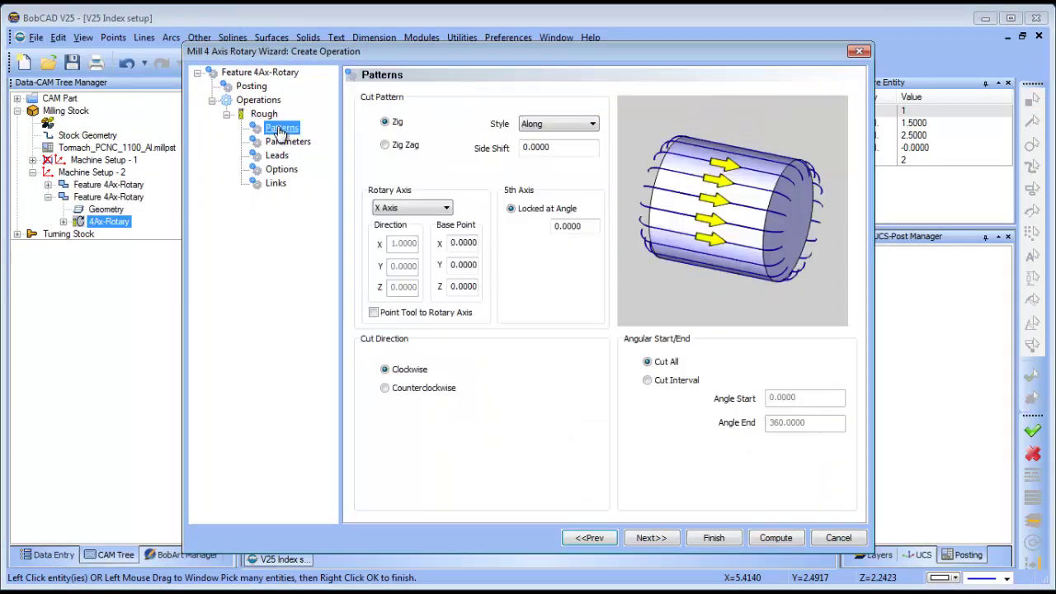
click(549, 125)
click(551, 149)
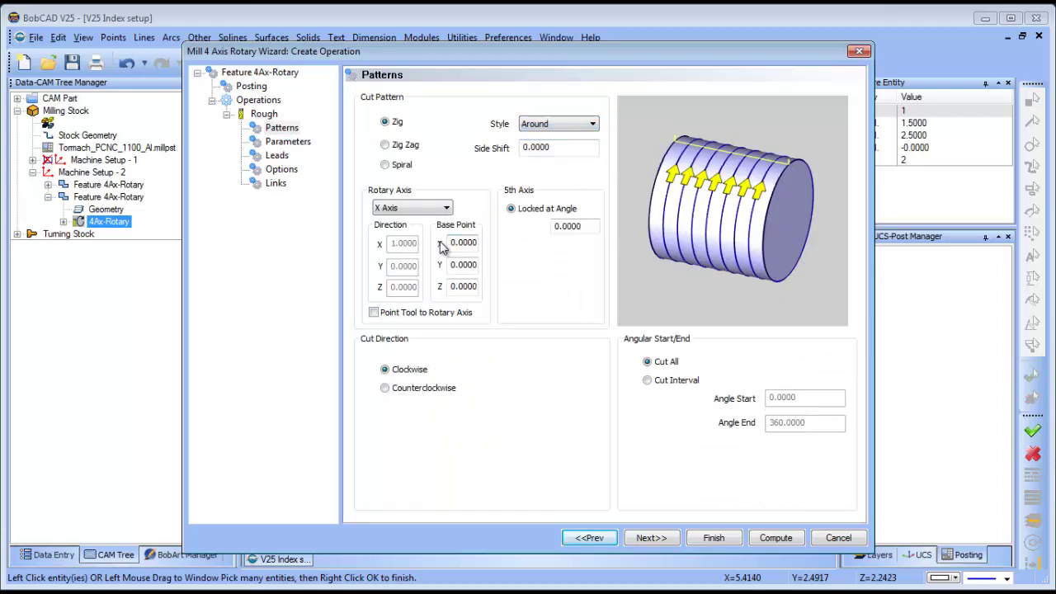
drag(514, 52, 536, 476)
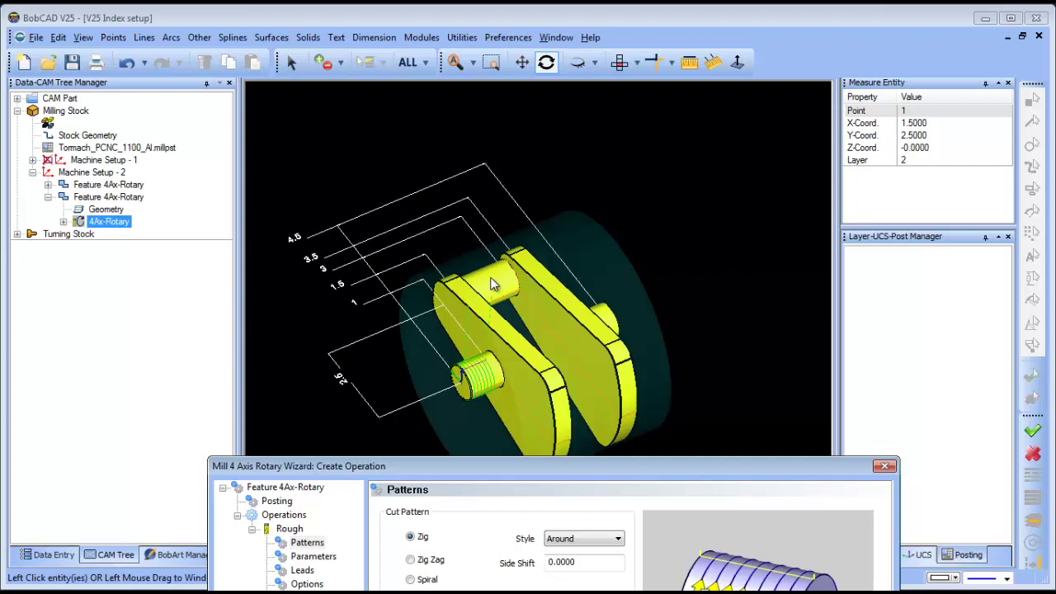
Set the pattern Base Point Y to 2 and the Machining Tolerance to 0.0010.
drag(447, 467, 436, 127)
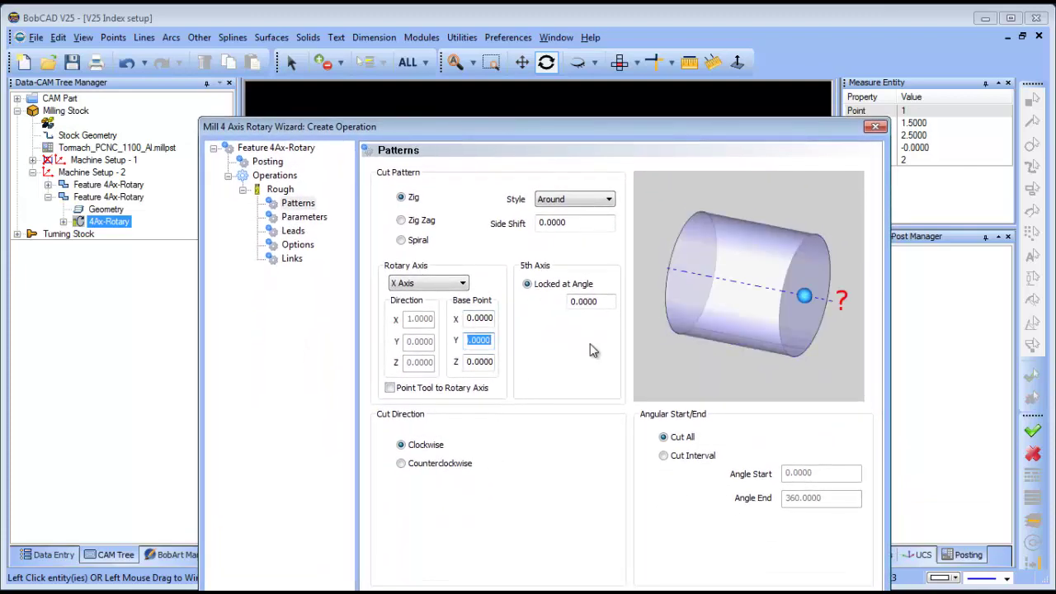
text(2)
click(304, 217)
double_click(582, 268)
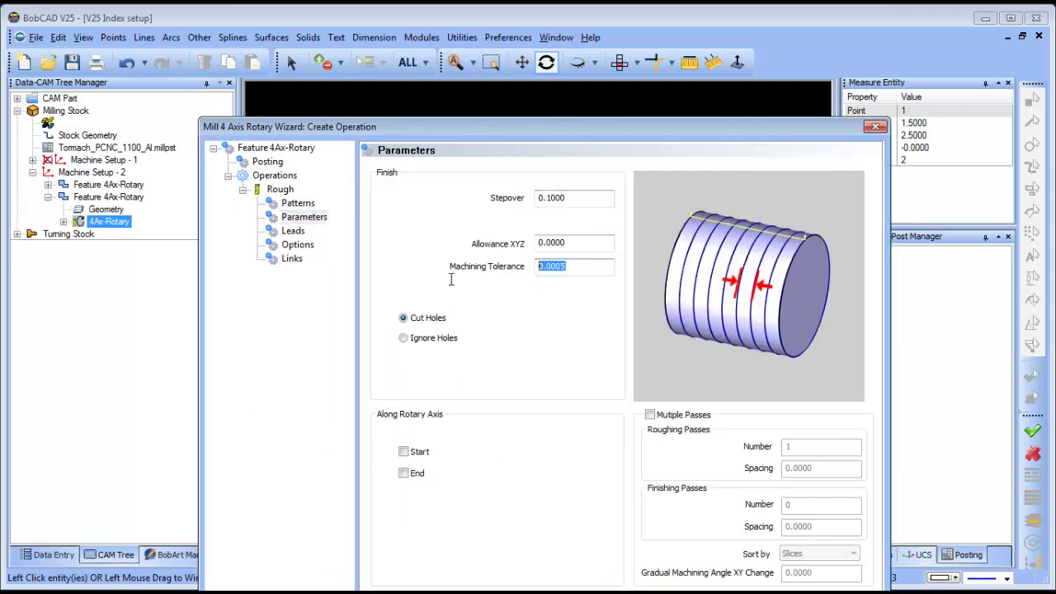
text(.00)
Limit the cut along the rotary axis to Start 1.75 with an End limit of 2.75.
click(403, 453)
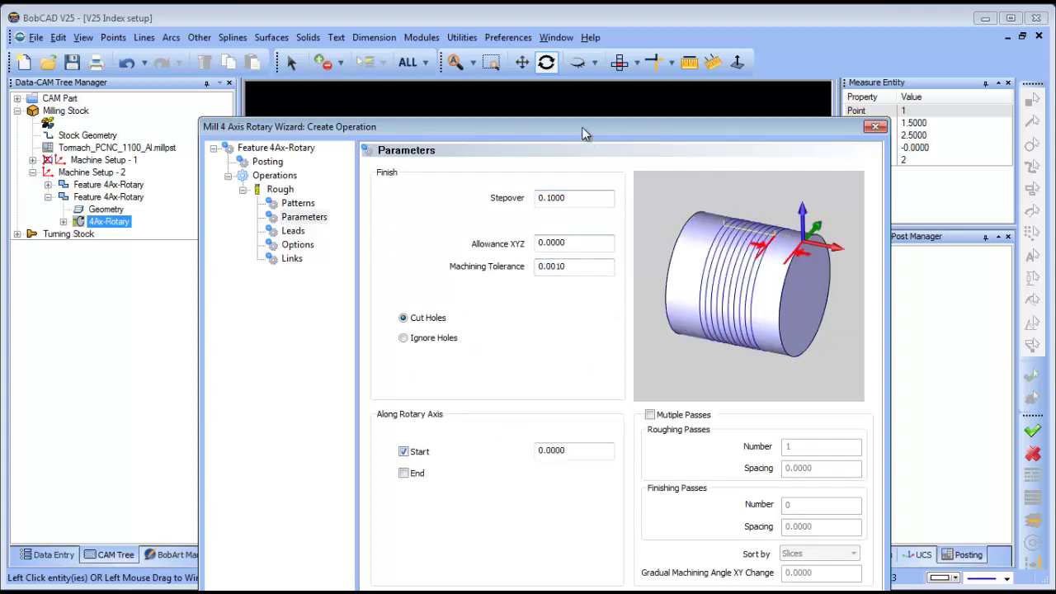
drag(581, 130, 572, 472)
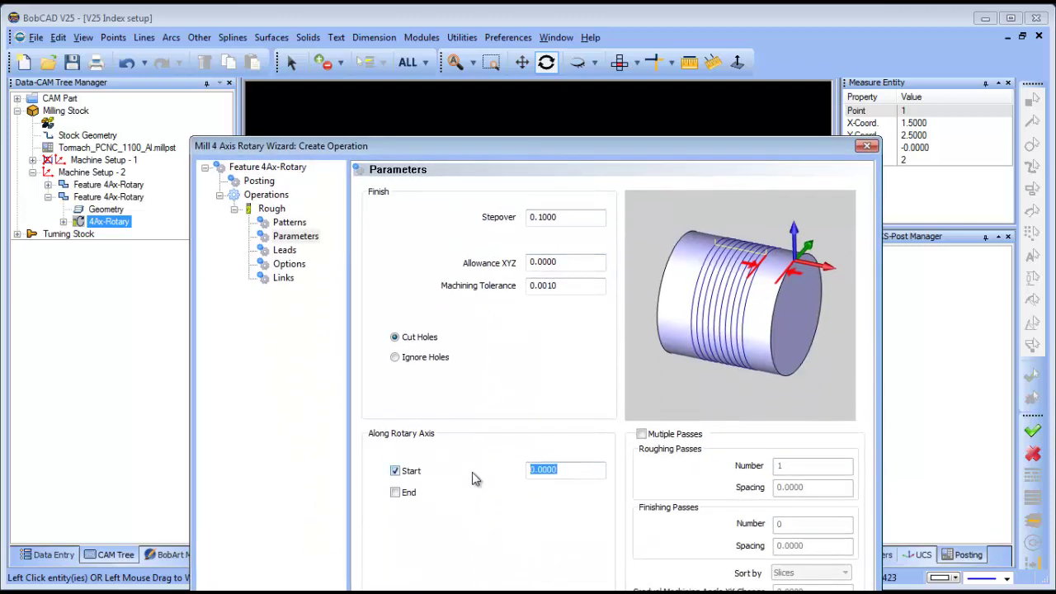
text(1.75)
click(396, 494)
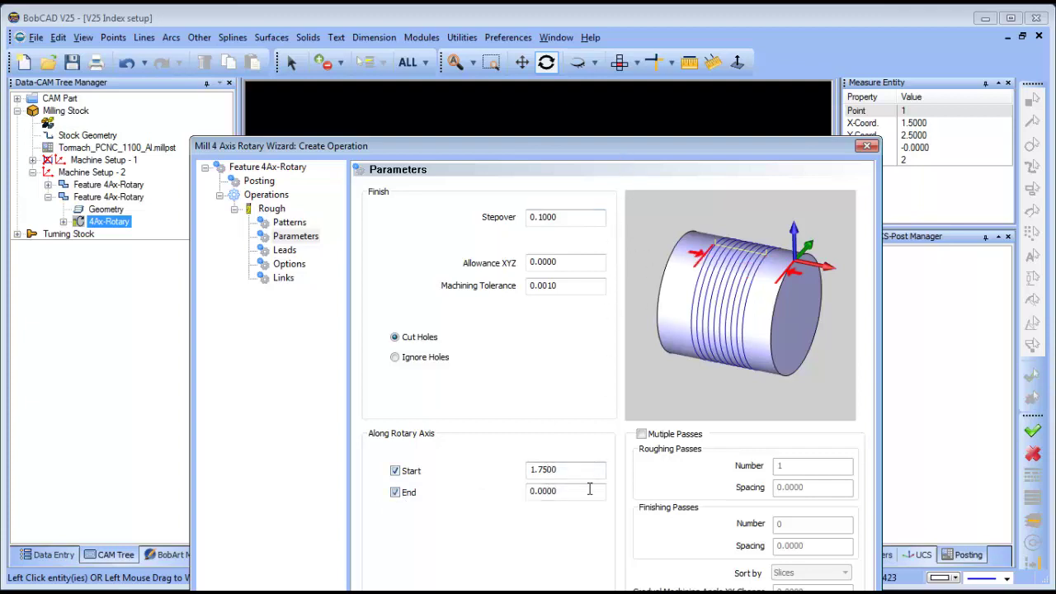
drag(607, 146, 572, 112)
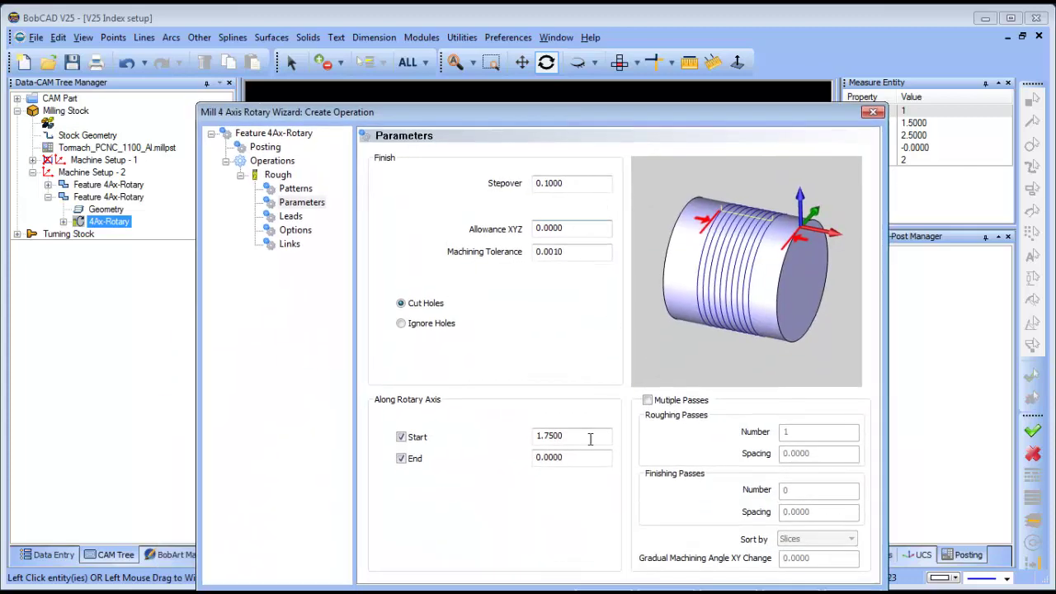
drag(576, 458, 489, 466)
Compute the second rotary roughing, collapse its feature, and bring up its insert-operation options.
key(Return)
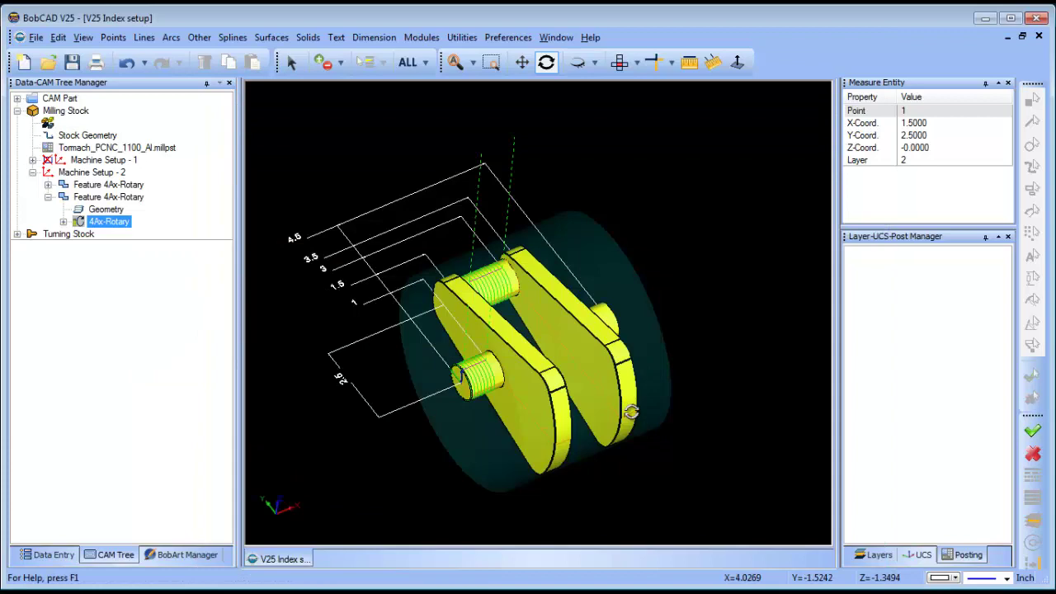
drag(536, 372, 608, 385)
double_click(51, 198)
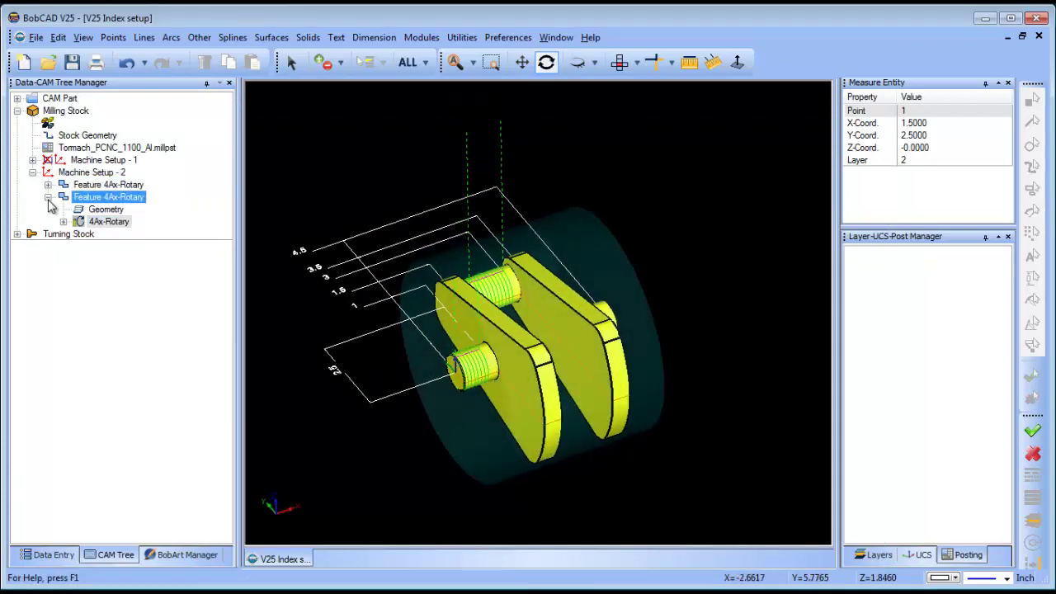
click(99, 173)
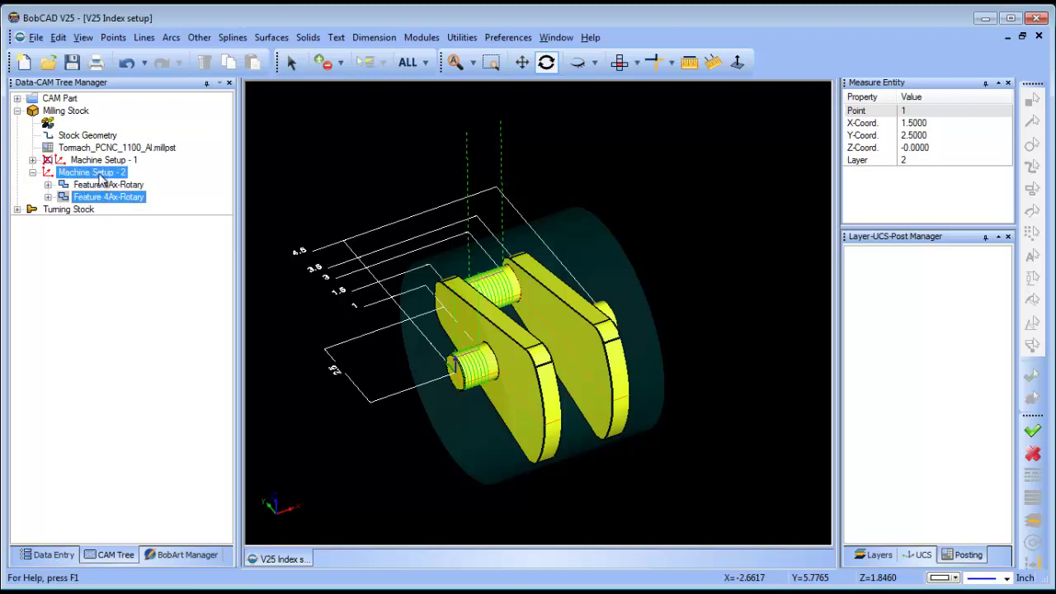
click(107, 196)
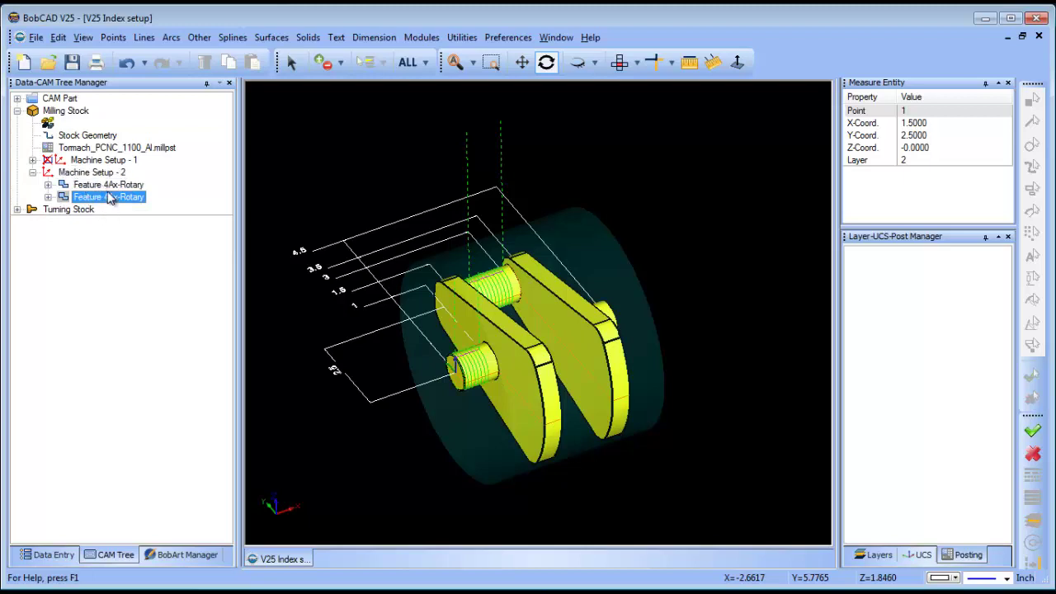
right_click(107, 196)
Insert a third 4-axis rotary feature with its roughing pattern Style set to Around.
click(229, 253)
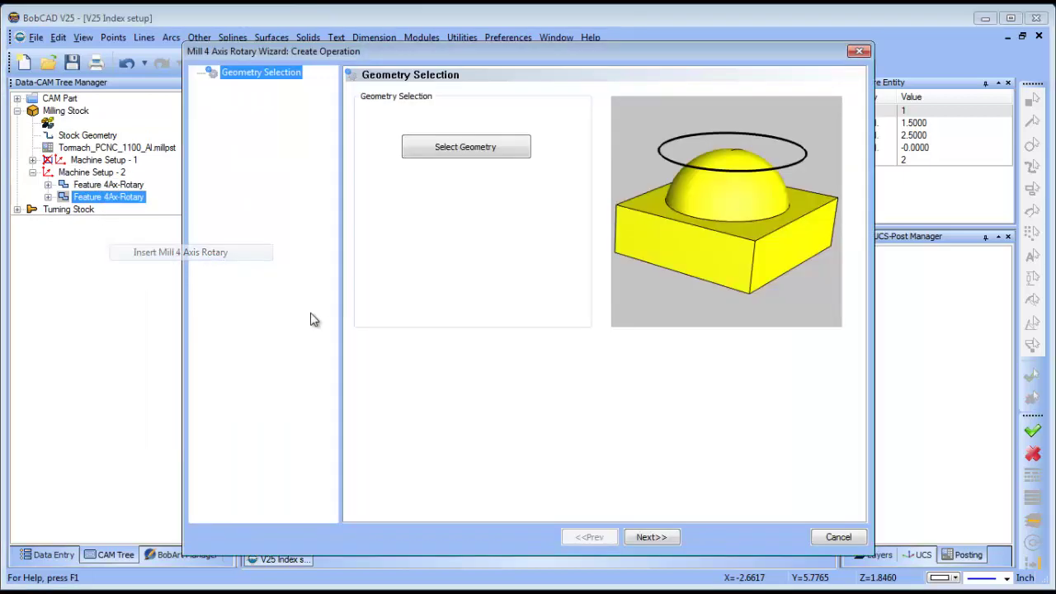
click(483, 147)
right_click(659, 161)
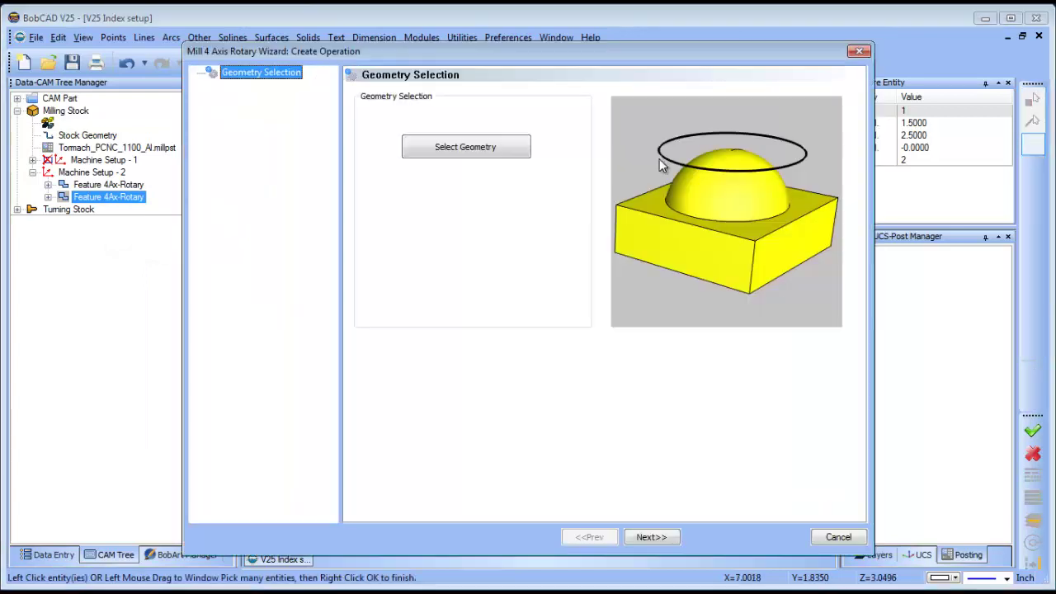
click(651, 538)
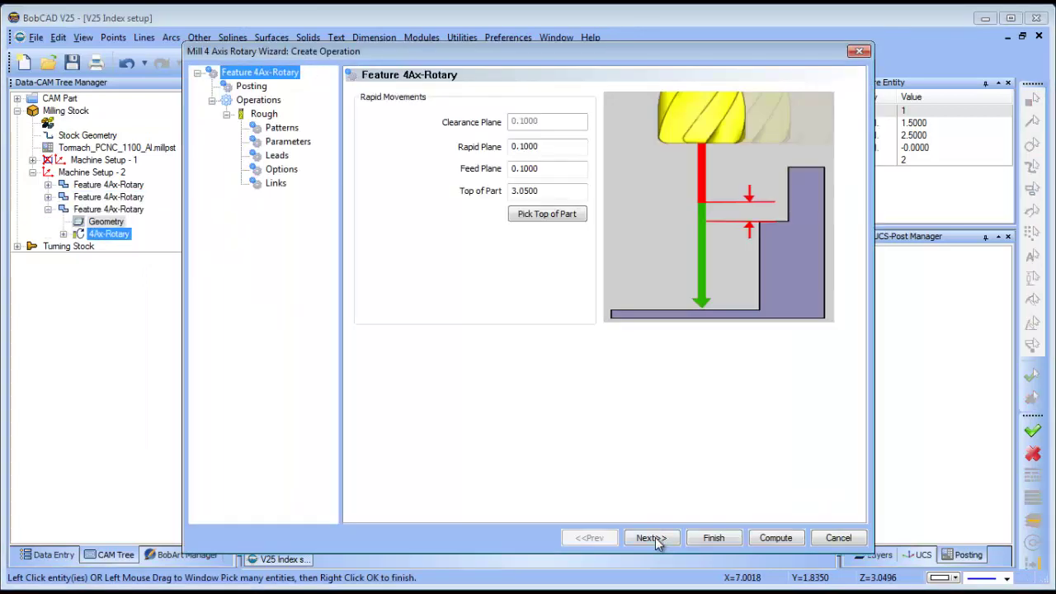
click(265, 114)
click(282, 128)
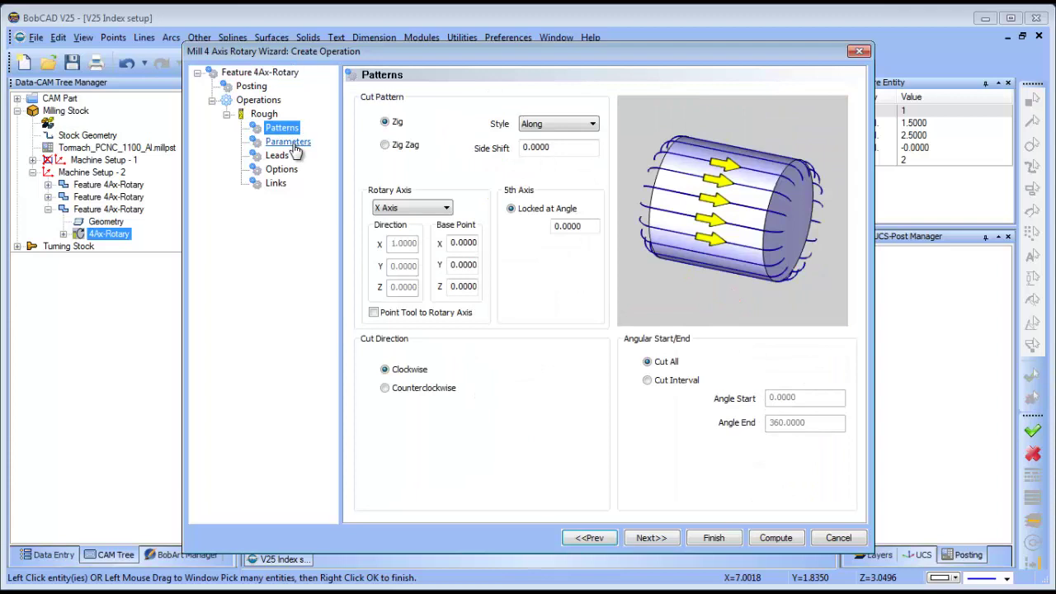
click(551, 124)
click(558, 147)
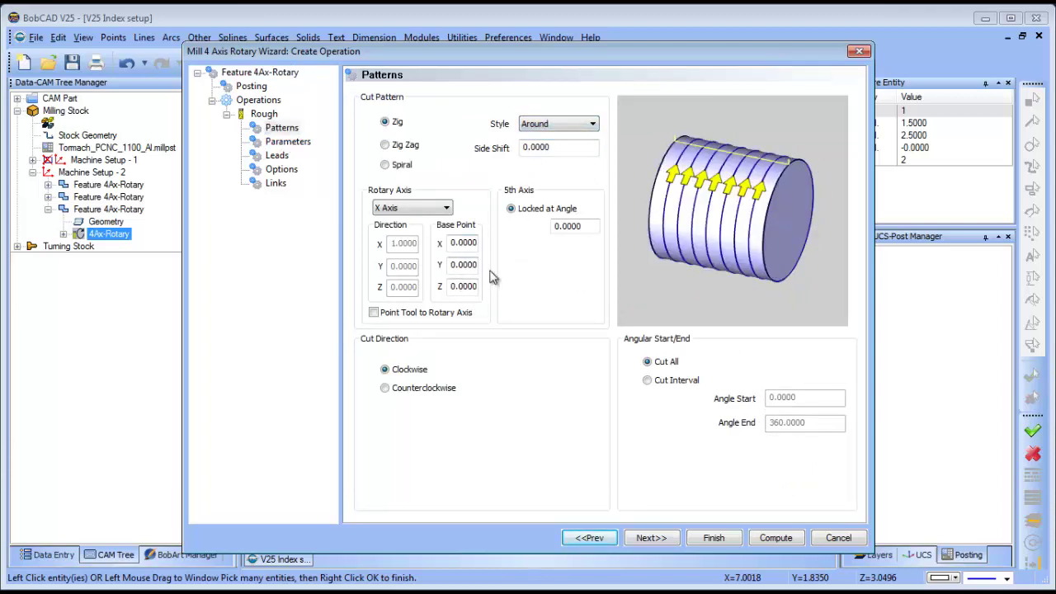
Set Machining Tolerance to 0.001 and enable a Start limit of 3.75 along the rotary axis.
click(288, 144)
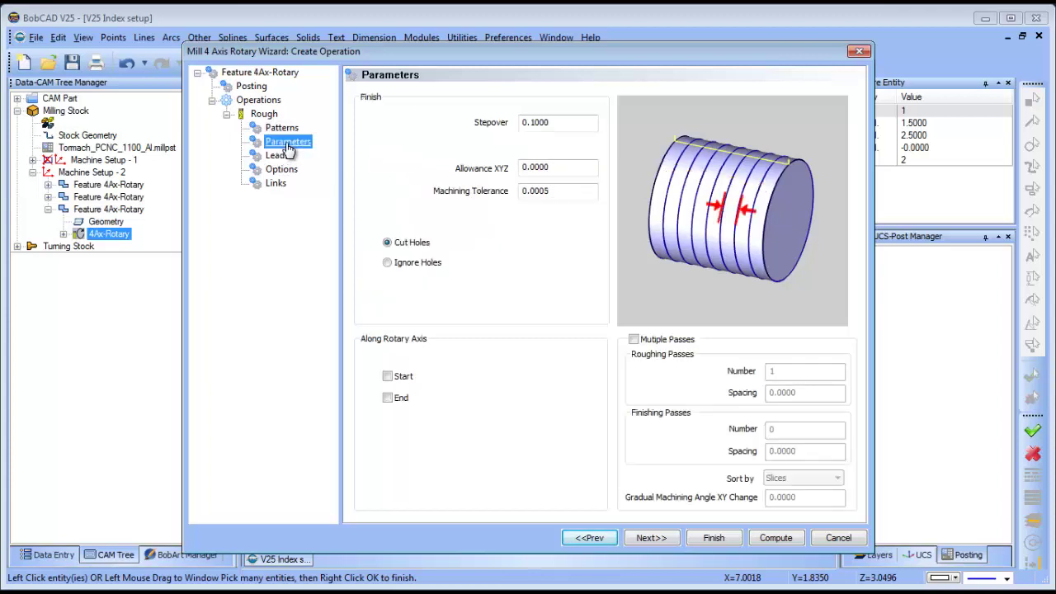
click(561, 190)
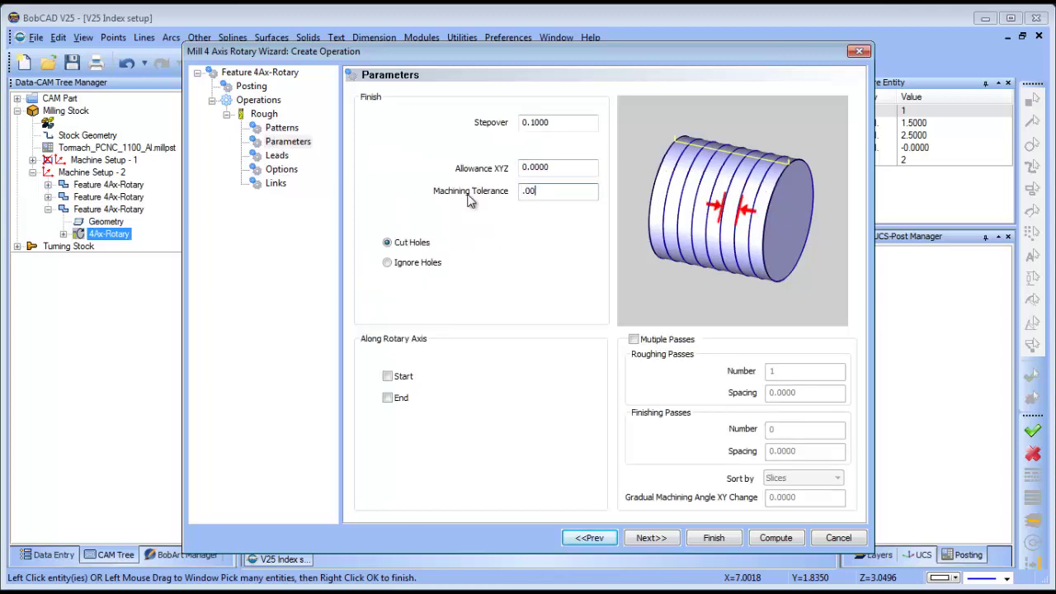
click(394, 381)
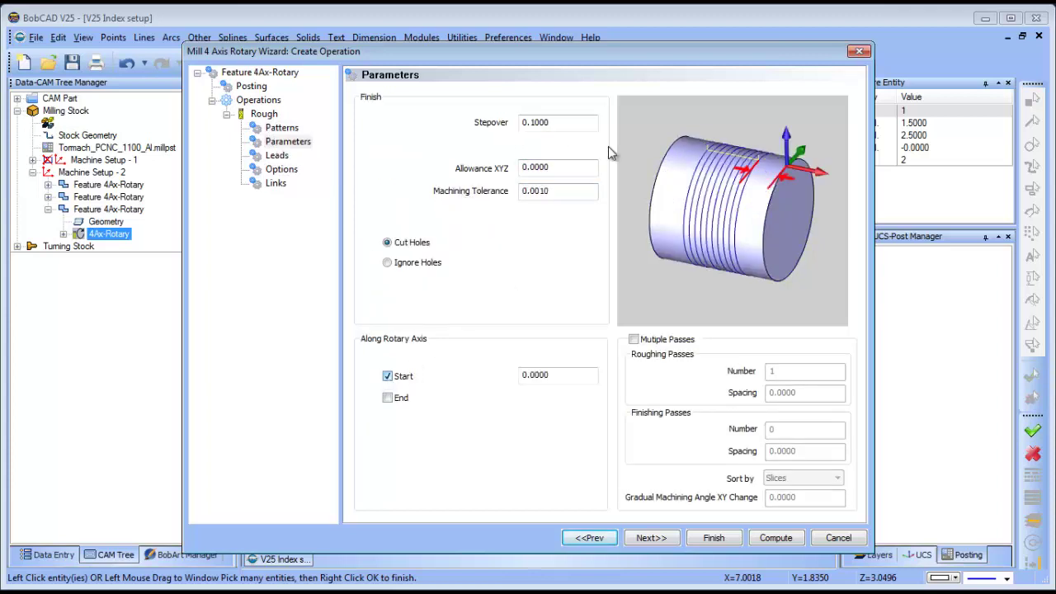
drag(591, 64, 576, 110)
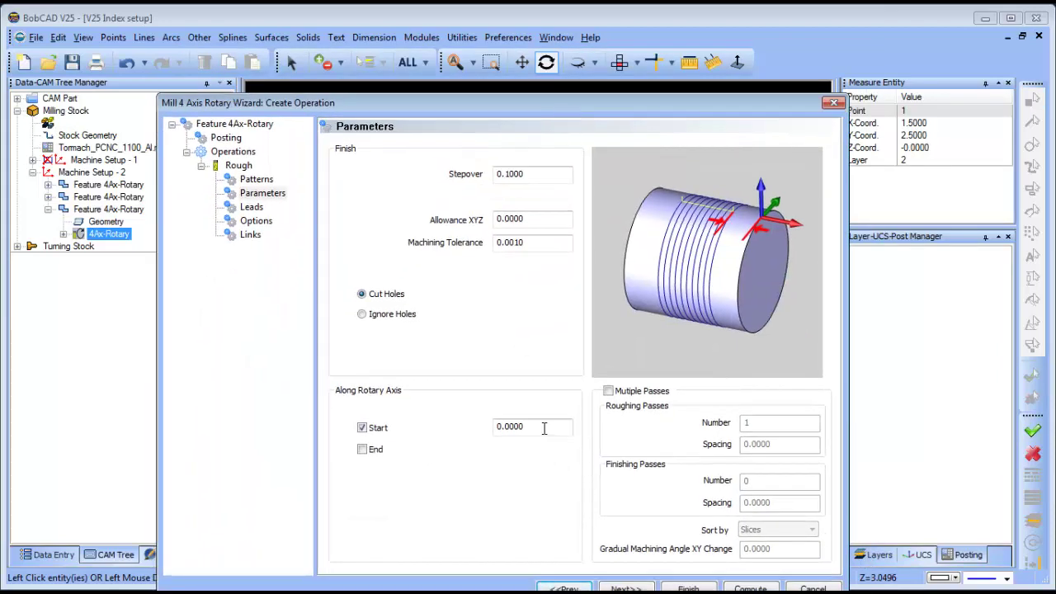
drag(544, 427, 439, 440)
text(3.5)
key(BackSpace)
text(75)
Set the End limit to 4.5 and finish the rotary roughing operation.
click(373, 455)
key(Tab)
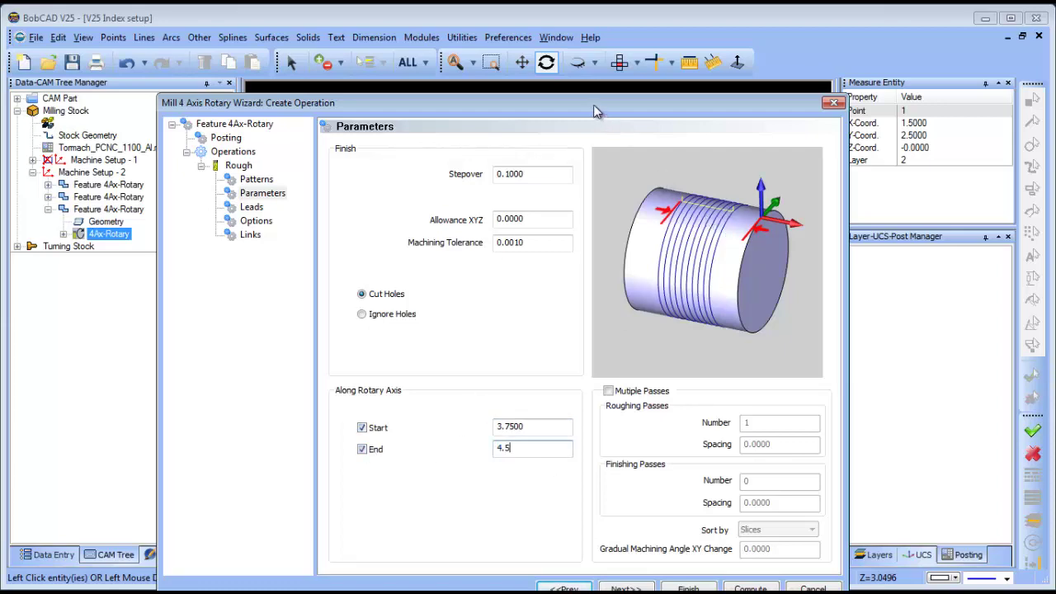
text(4.5)
mouse_move(594, 105)
mouse_down()
mouse_move(590, 417)
mouse_move(604, 123)
mouse_up()
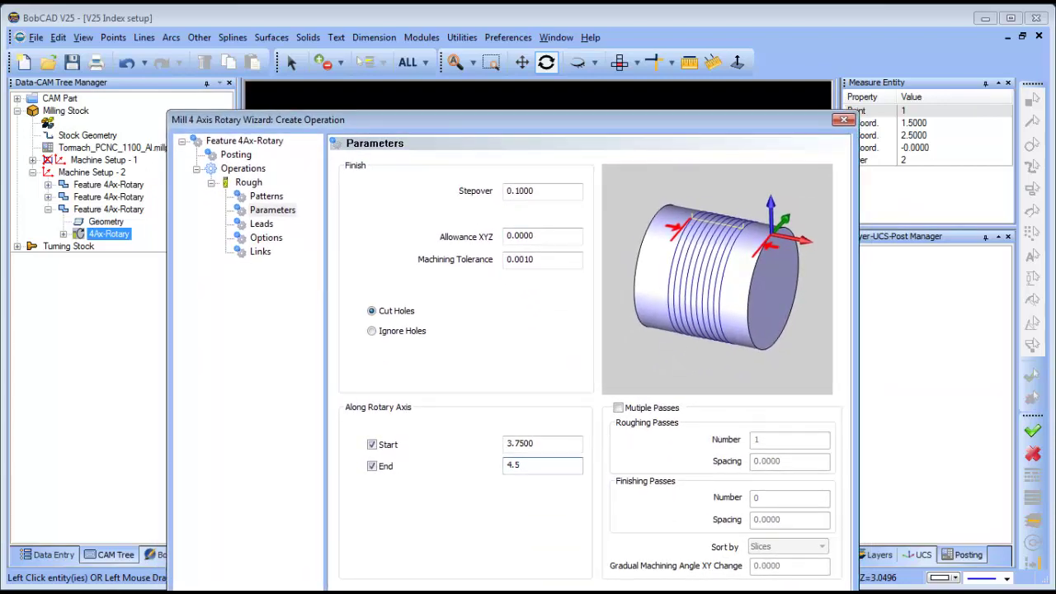
key(Return)
drag(652, 413, 578, 314)
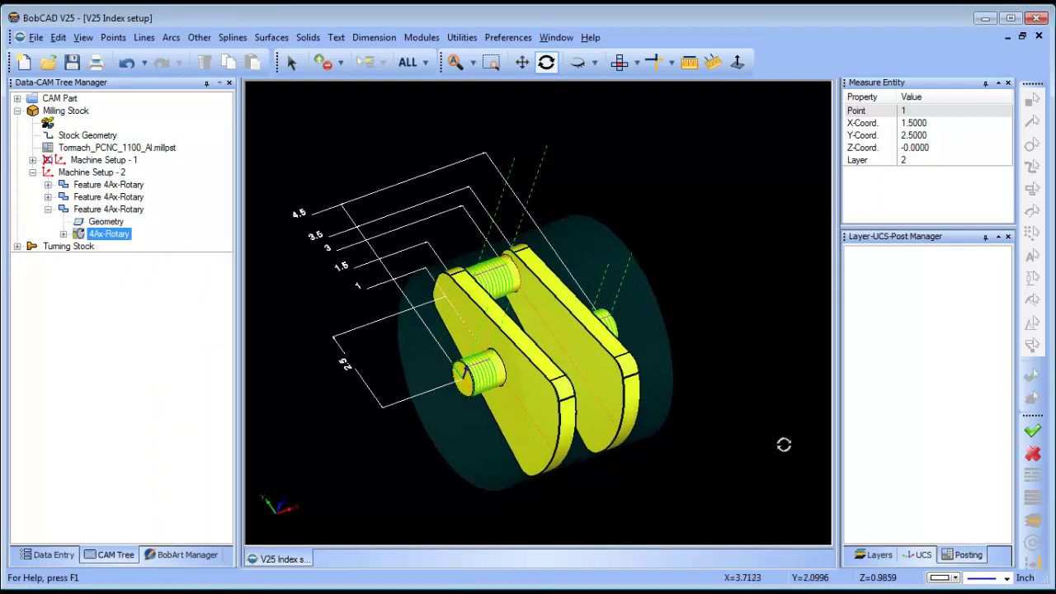
Uncheck layer 003 in the Layers list to hide the dimension lines.
click(878, 556)
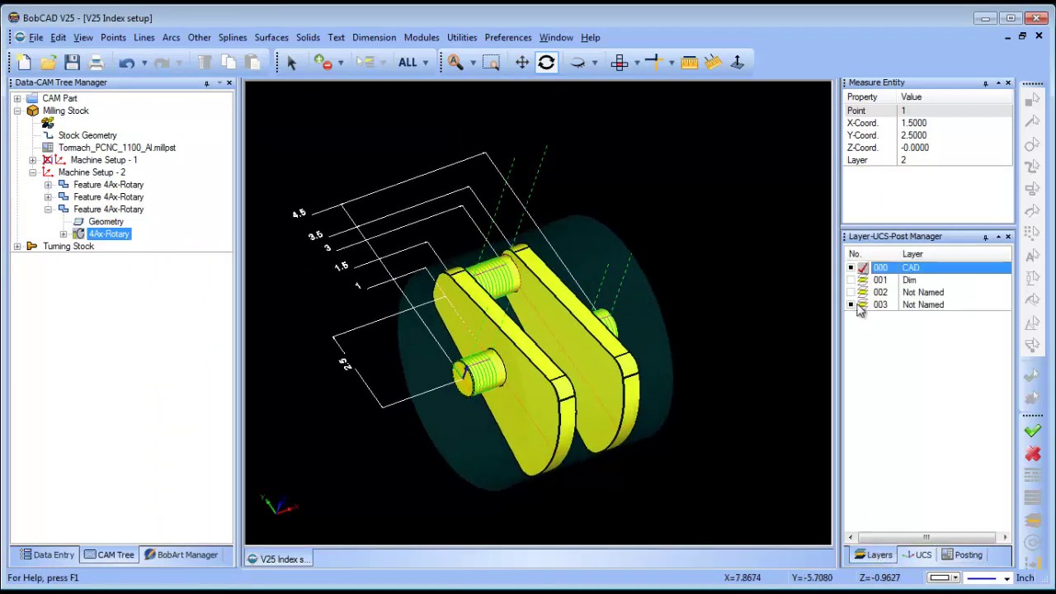
click(851, 304)
mouse_move(613, 360)
mouse_down()
mouse_move(573, 361)
mouse_move(594, 330)
mouse_move(570, 338)
mouse_move(581, 338)
mouse_move(594, 375)
mouse_move(619, 350)
mouse_move(631, 369)
mouse_up()
click(417, 38)
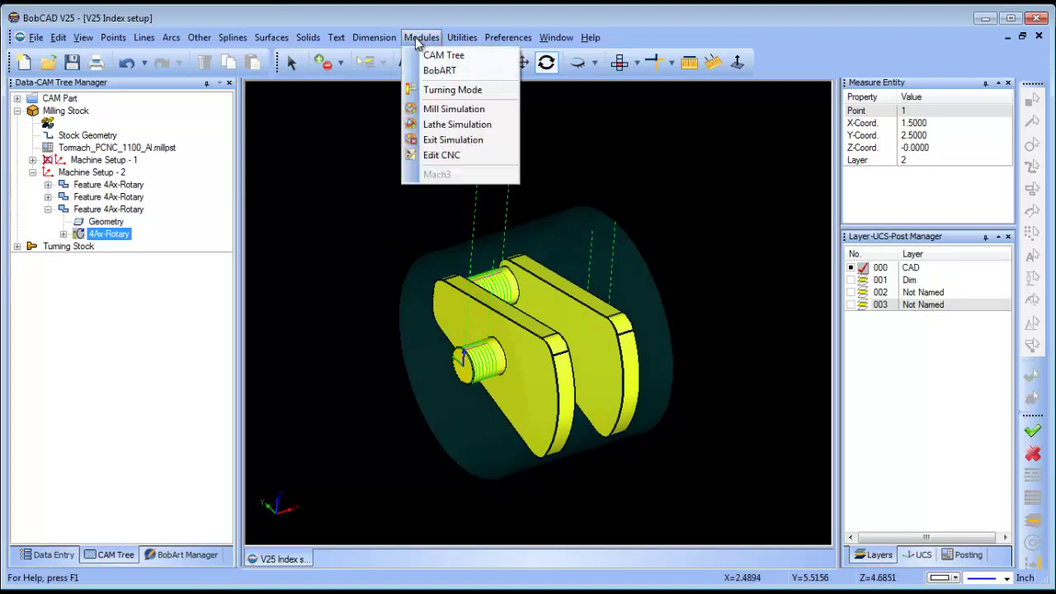
Try Mill Simulation, dismiss the machine-limits warning, and open the Milling tools' Current Settings.
click(468, 119)
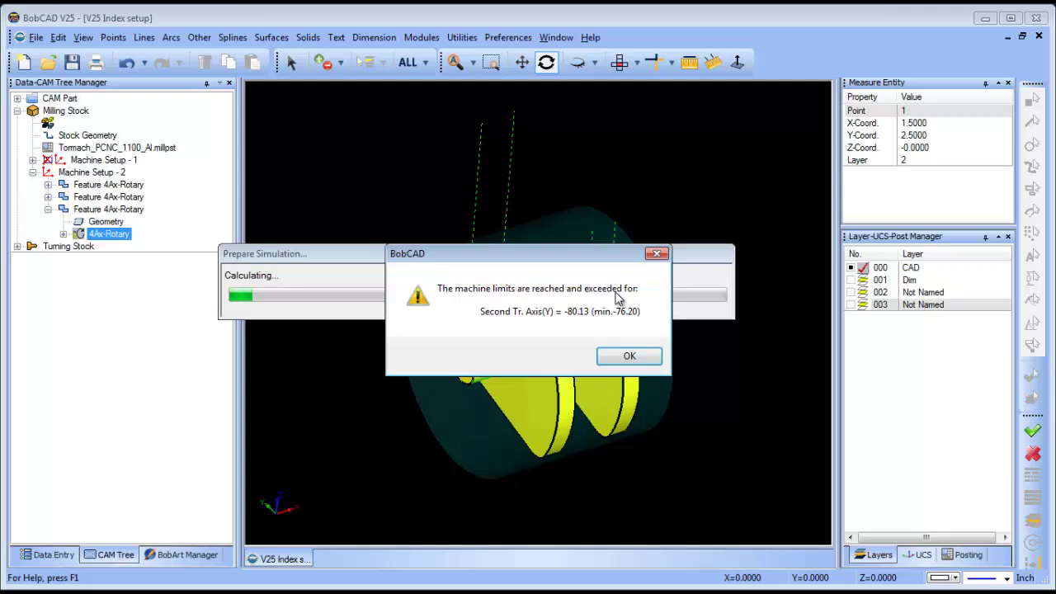
click(630, 357)
right_click(71, 111)
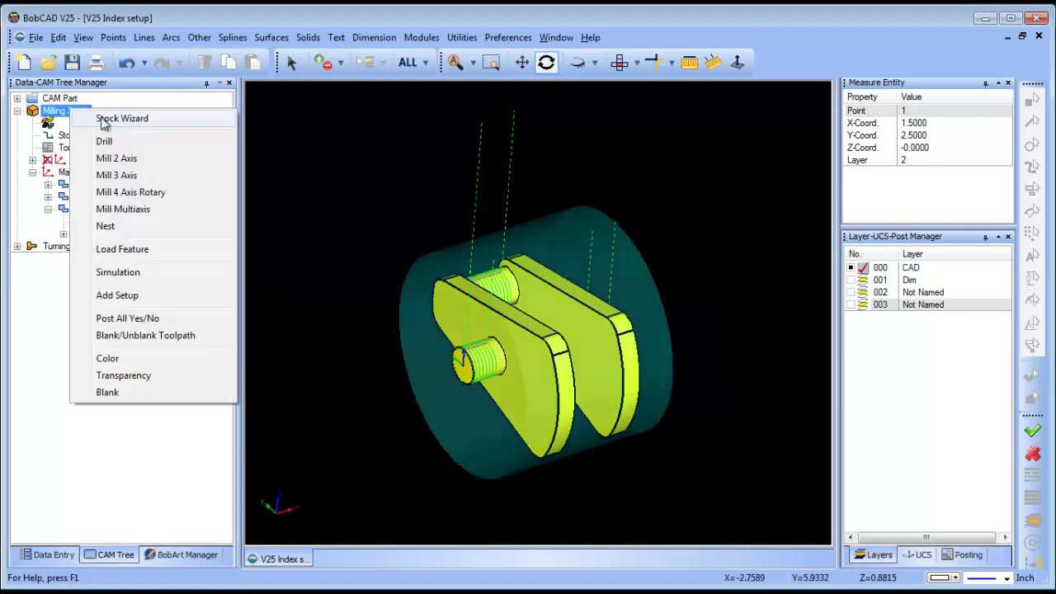
click(17, 99)
click(17, 98)
right_click(86, 110)
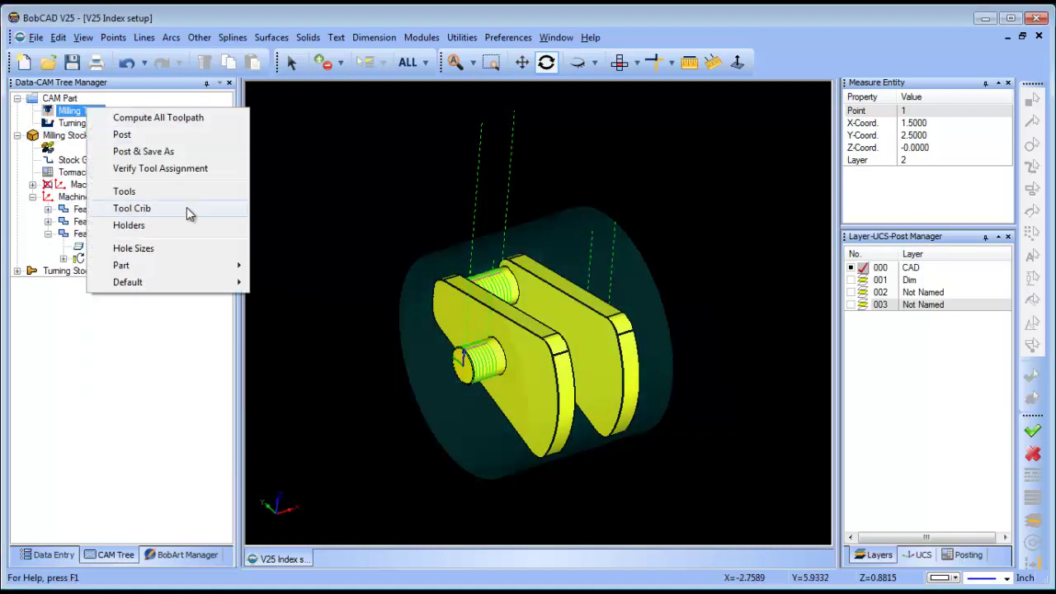
mouse_move(223, 268)
click(305, 265)
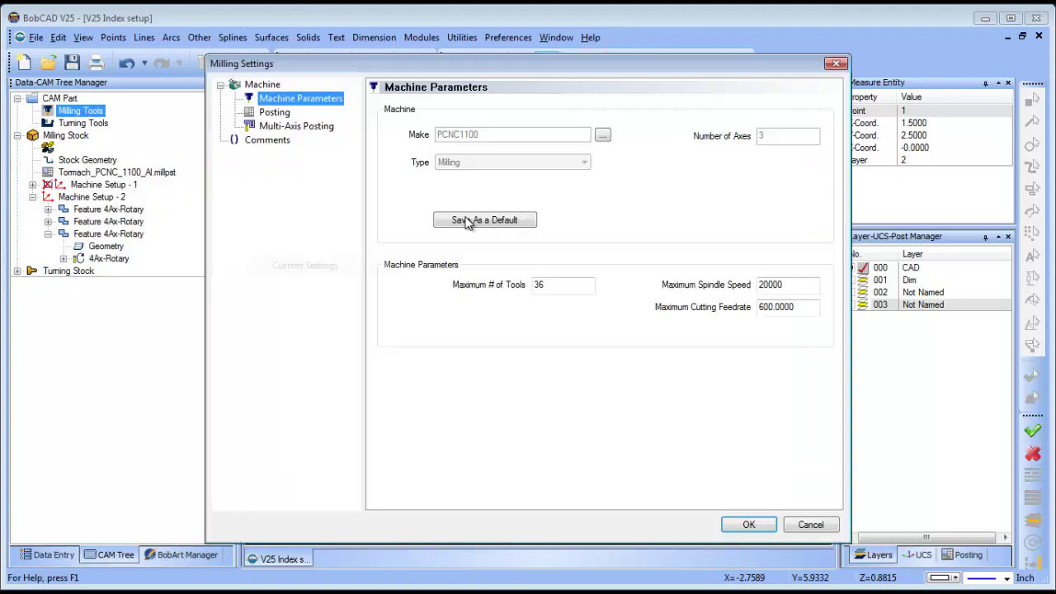
Change the milling machine to Hurco_VMX42_4ax and apply the settings.
click(603, 134)
click(613, 283)
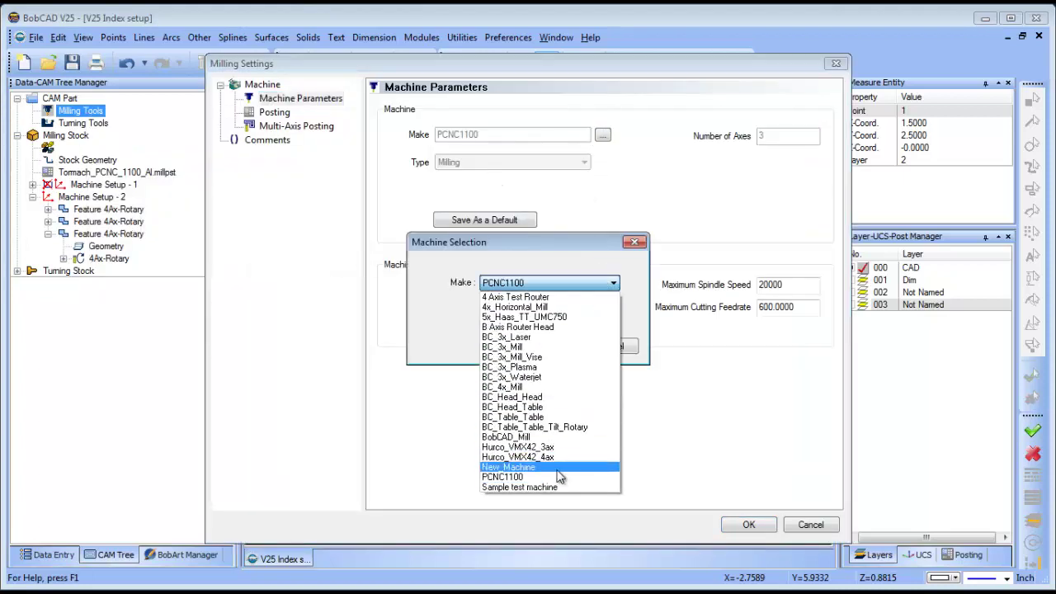
click(564, 459)
click(539, 347)
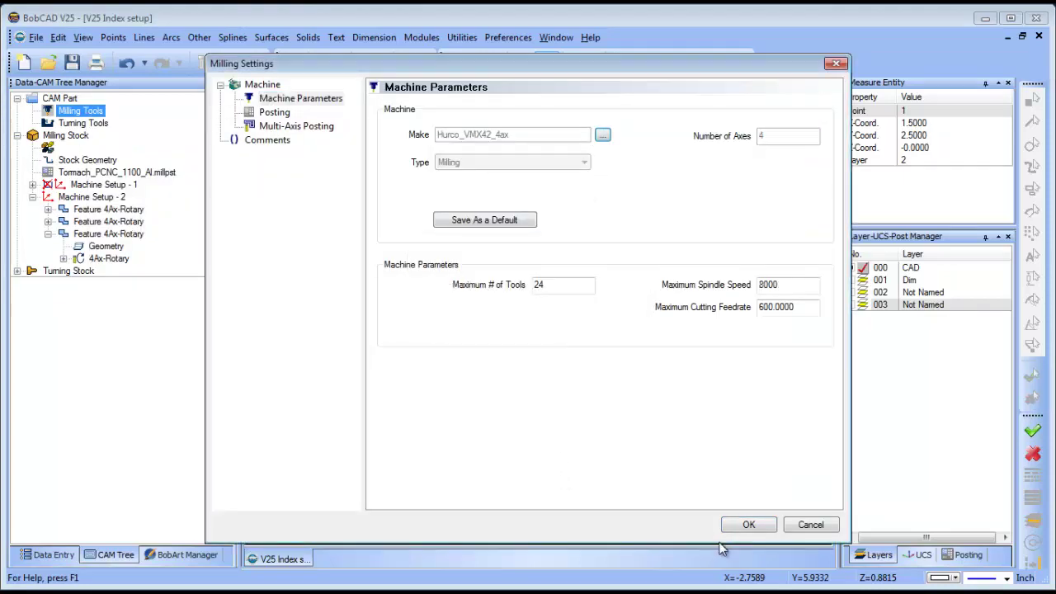
click(749, 526)
click(421, 37)
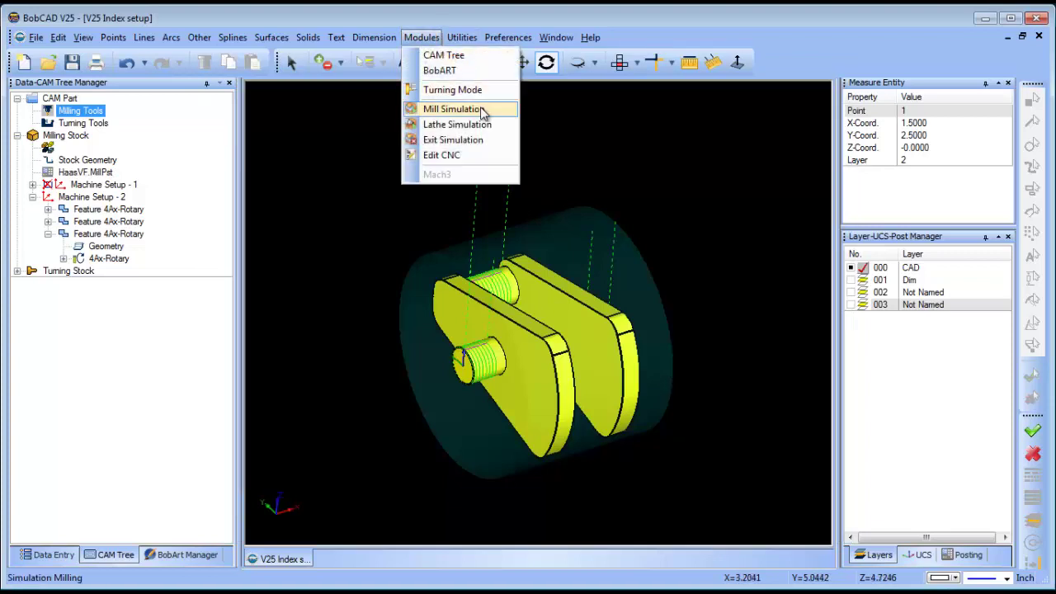
Relaunch Mill Simulation, widen the workspace, and reposition the view and tailstock.
click(454, 109)
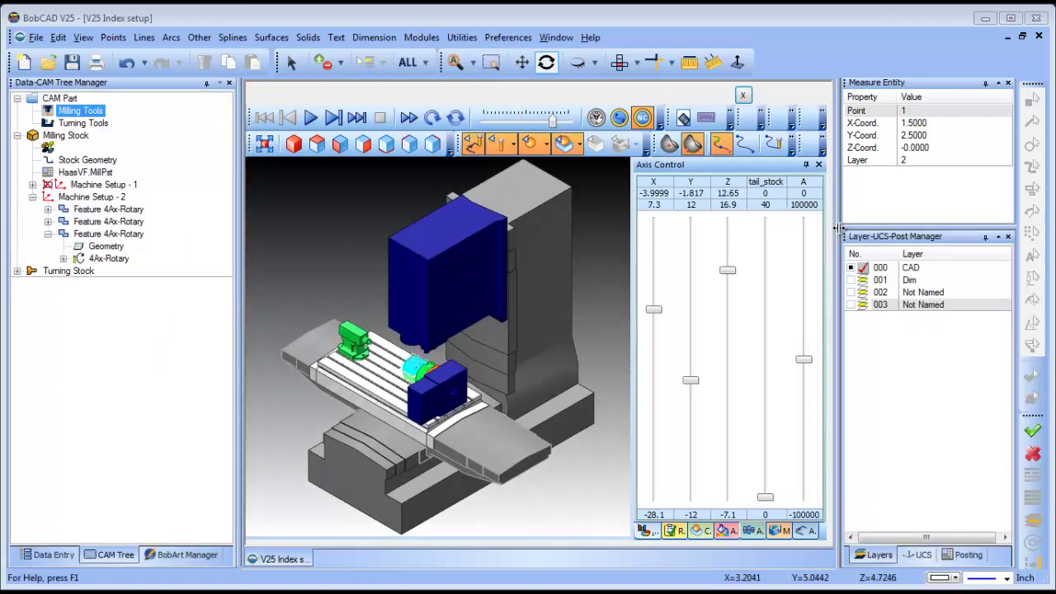
drag(839, 228, 970, 228)
drag(457, 439, 562, 352)
scroll(487, 374, up, 5)
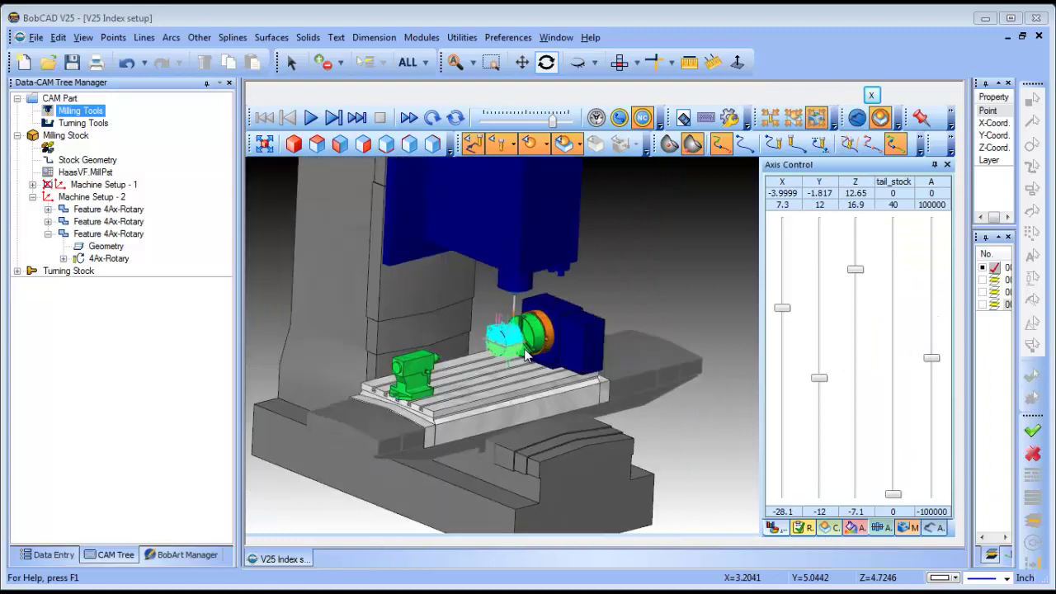
drag(893, 496, 894, 388)
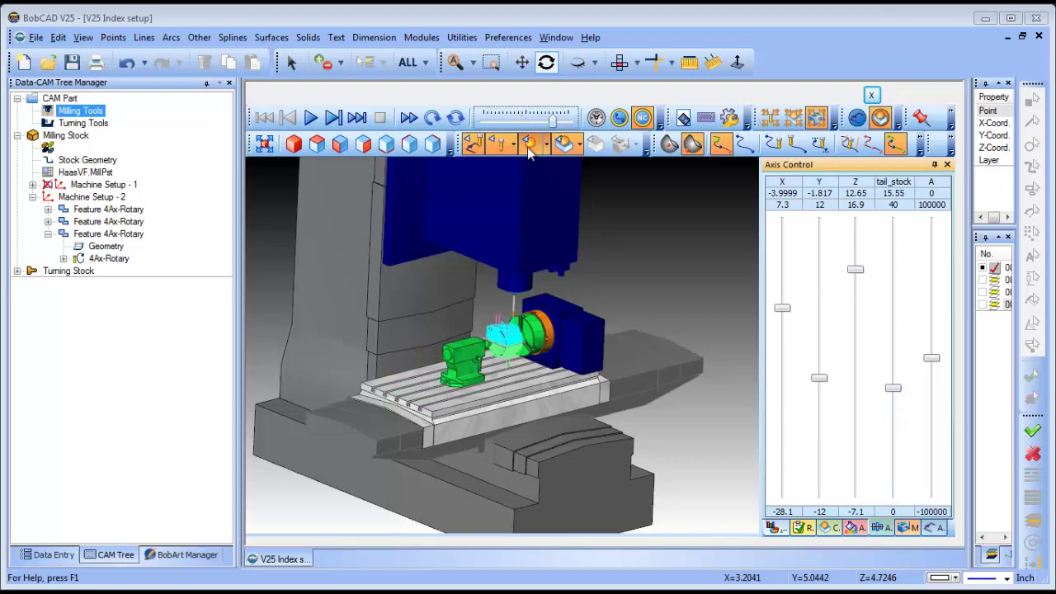
scroll(523, 354, up, 5)
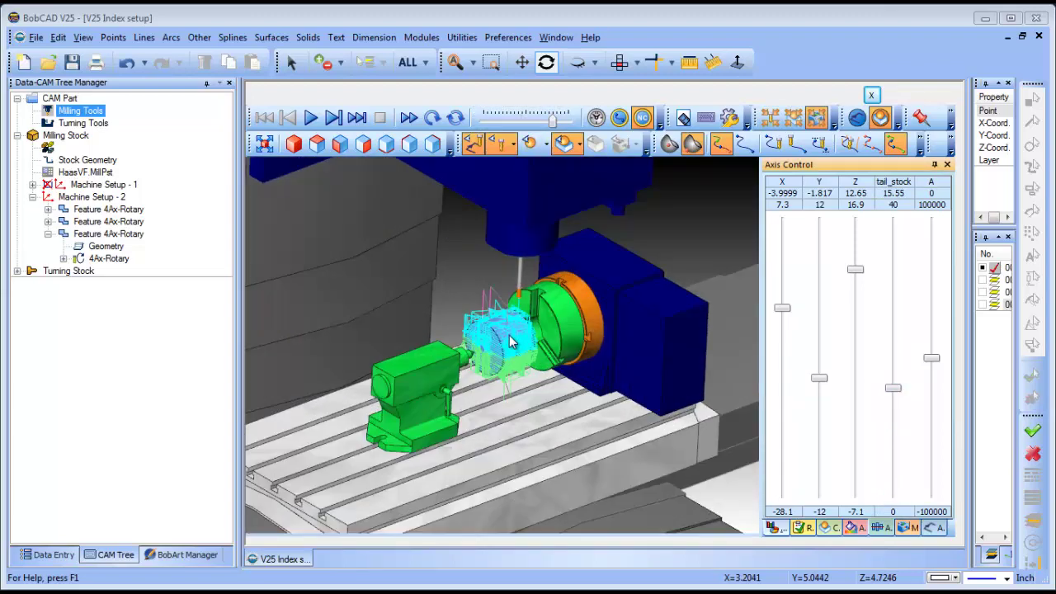
scroll(501, 343, up, 2)
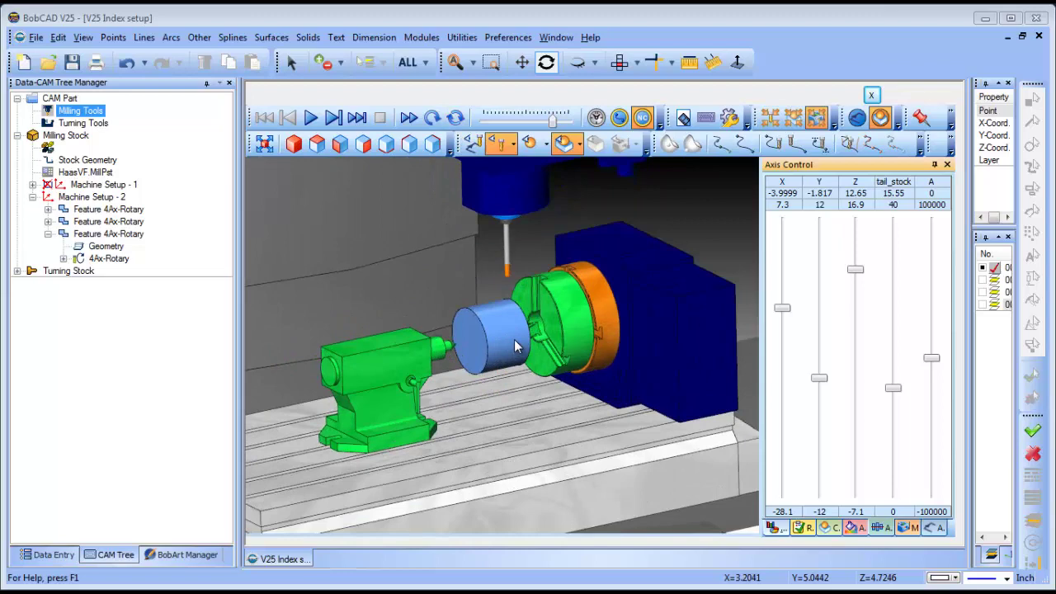
Play and stop the simulation, step through the next operations, and zoom to inspect the chuck.
click(311, 118)
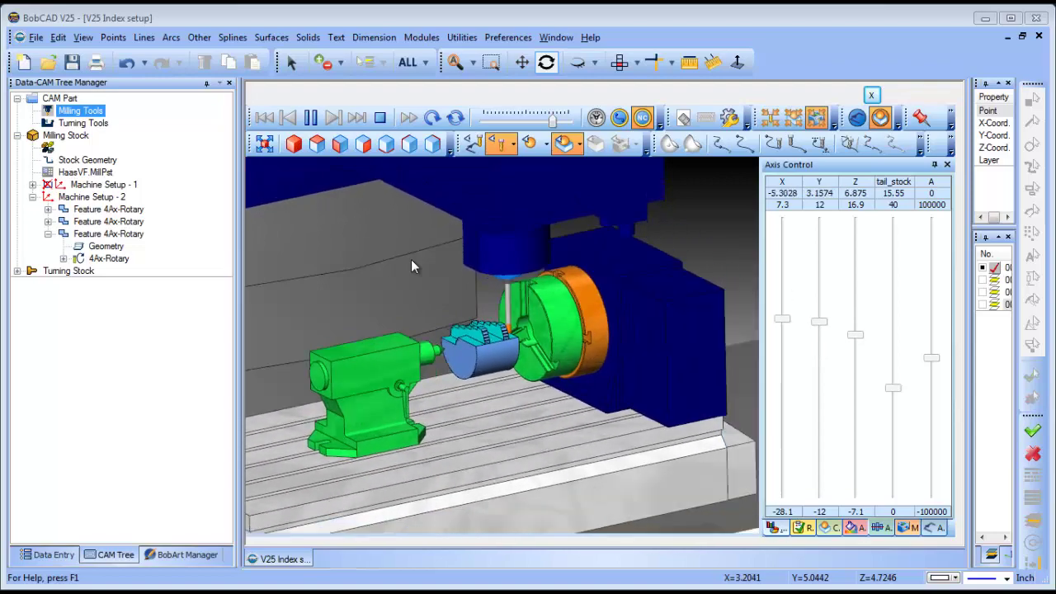
click(380, 118)
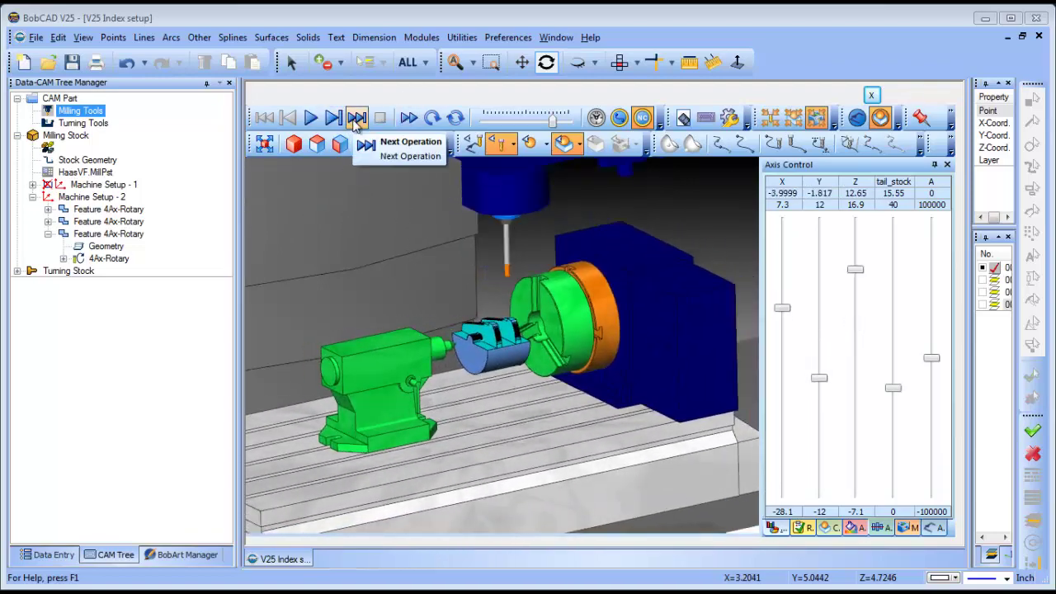
click(356, 118)
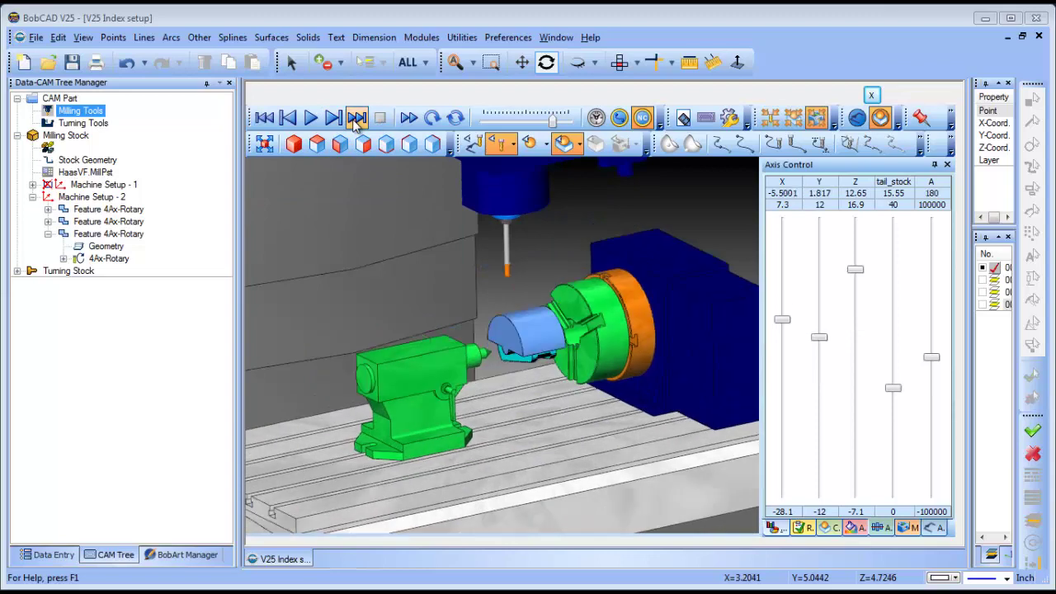
click(357, 118)
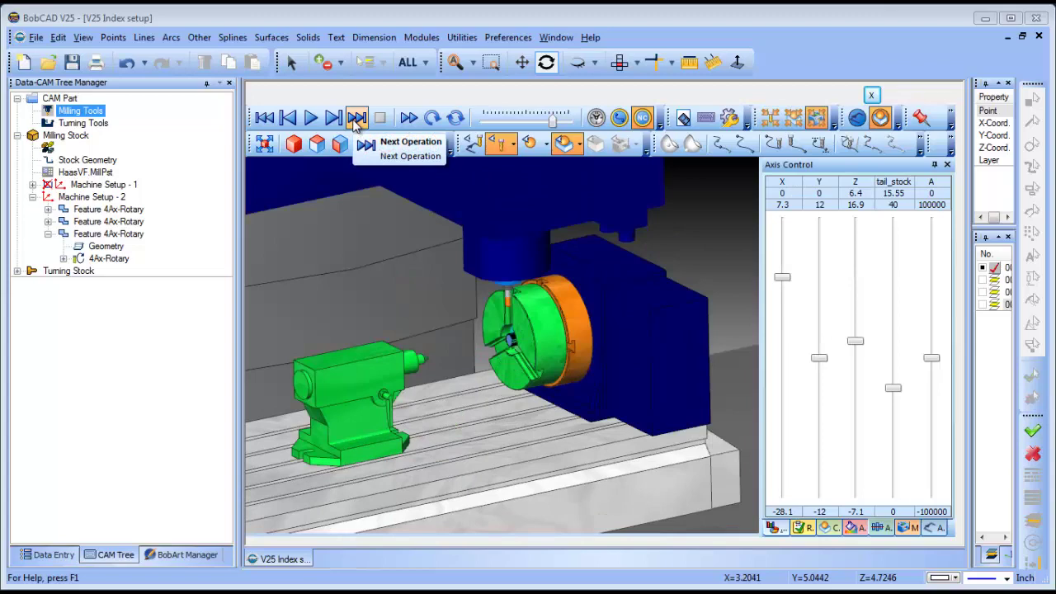
scroll(542, 341, up, 3)
mouse_move(505, 336)
middle_down()
mouse_move(542, 355)
mouse_move(596, 353)
mouse_move(486, 349)
mouse_move(510, 348)
middle_up()
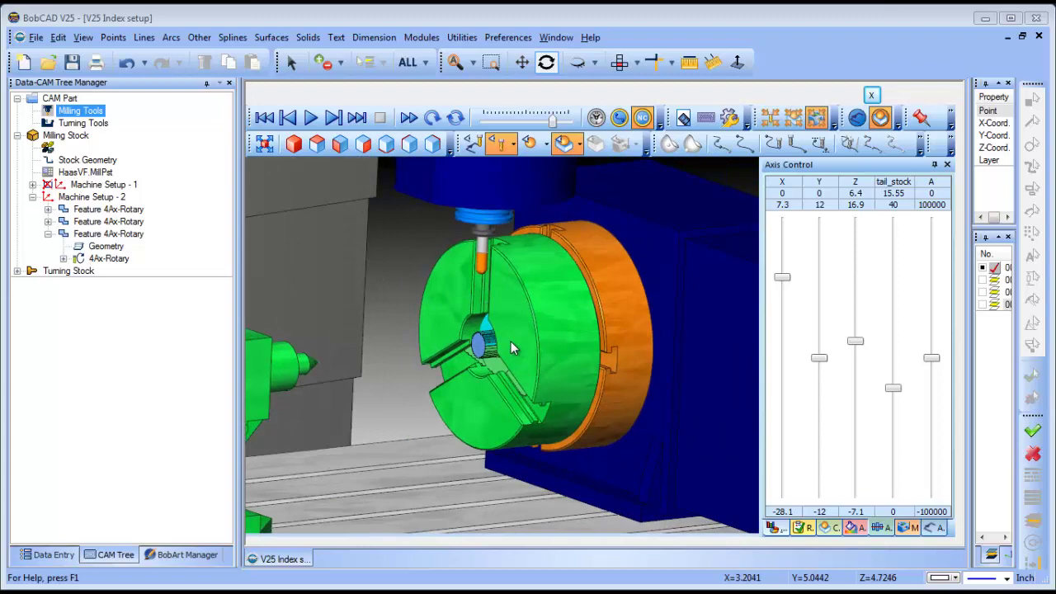
scroll(511, 341, down, 1)
scroll(511, 341, up, 2)
scroll(511, 341, down, 3)
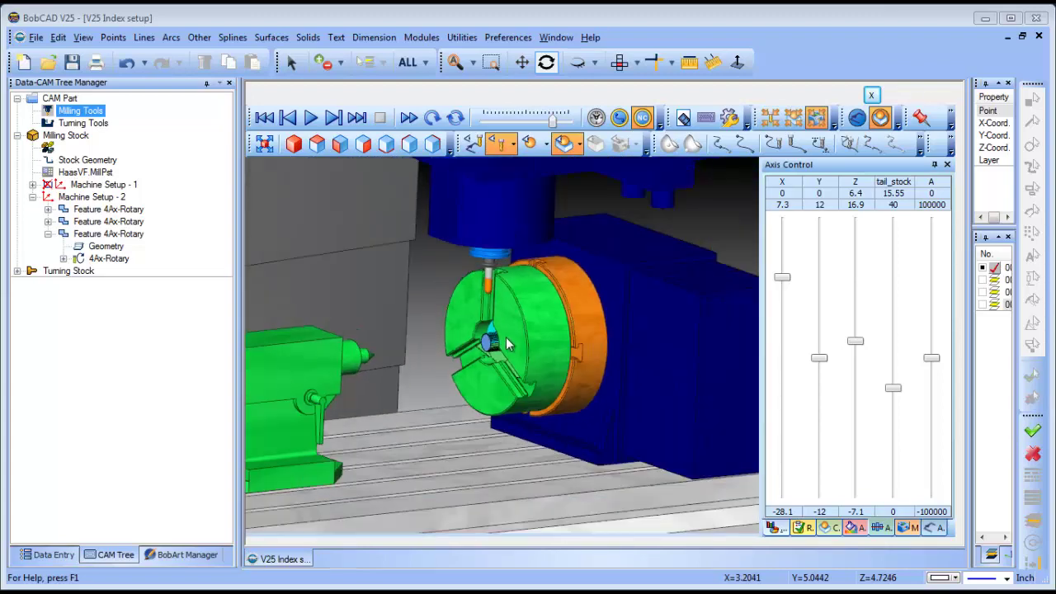
scroll(506, 345, down, 1)
Exit the simulation and open Machine Setup - 2's work offset settings, closing them unchanged.
click(871, 96)
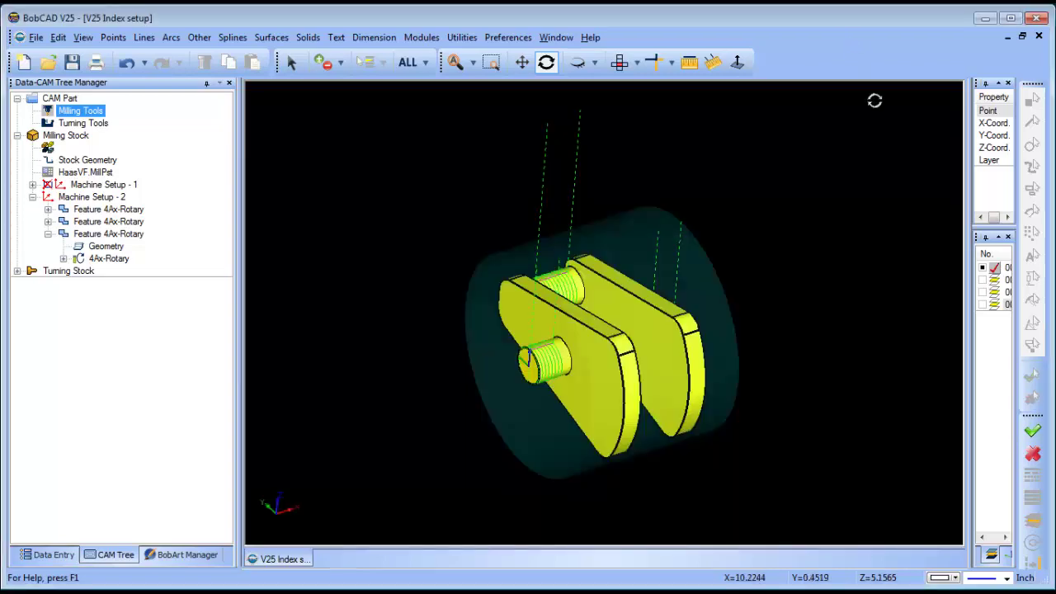
click(92, 198)
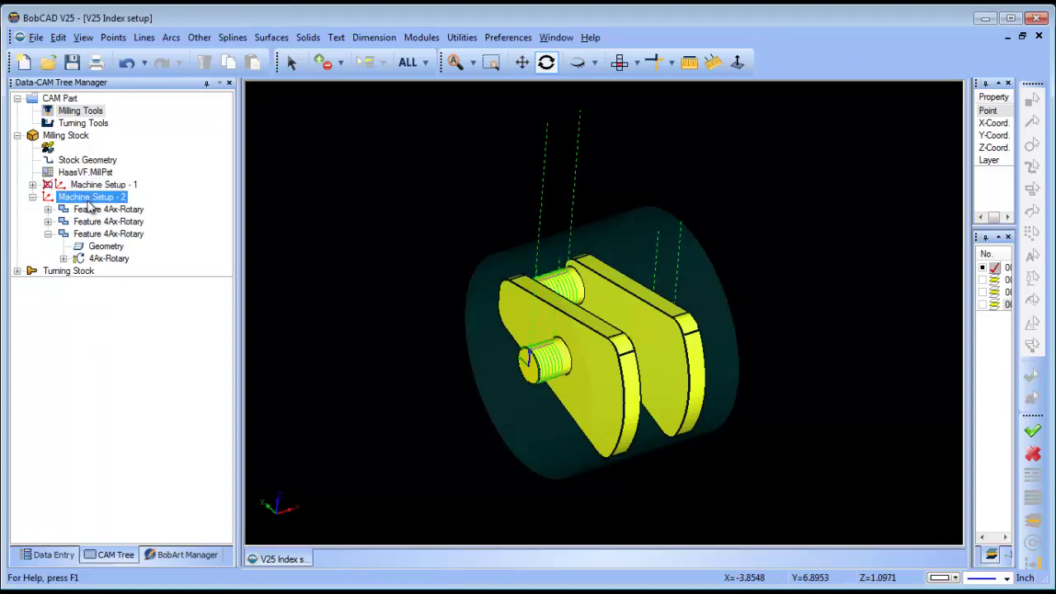
right_click(91, 198)
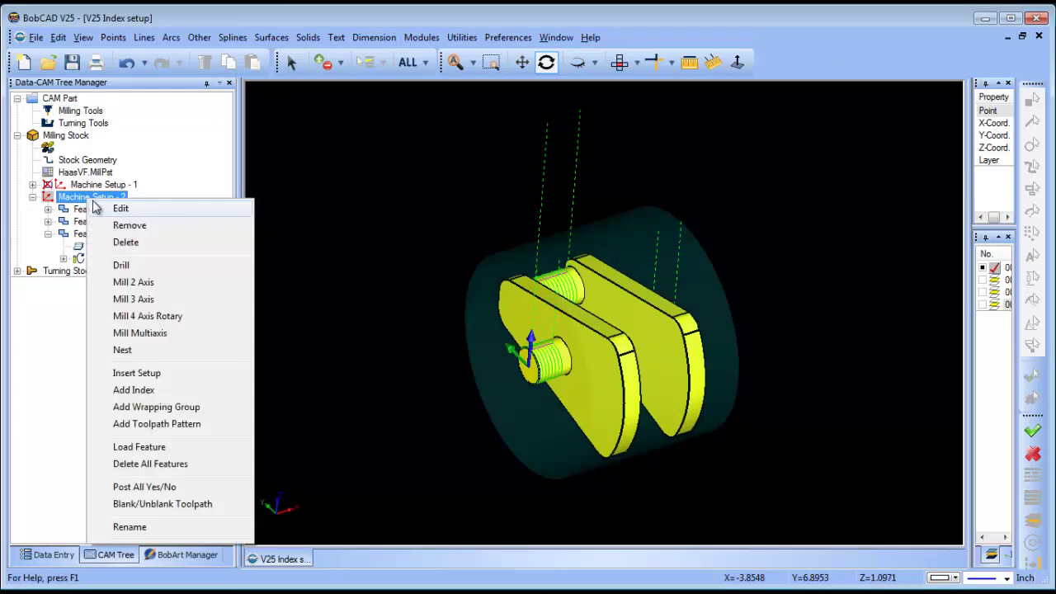
click(103, 196)
right_click(144, 192)
click(161, 201)
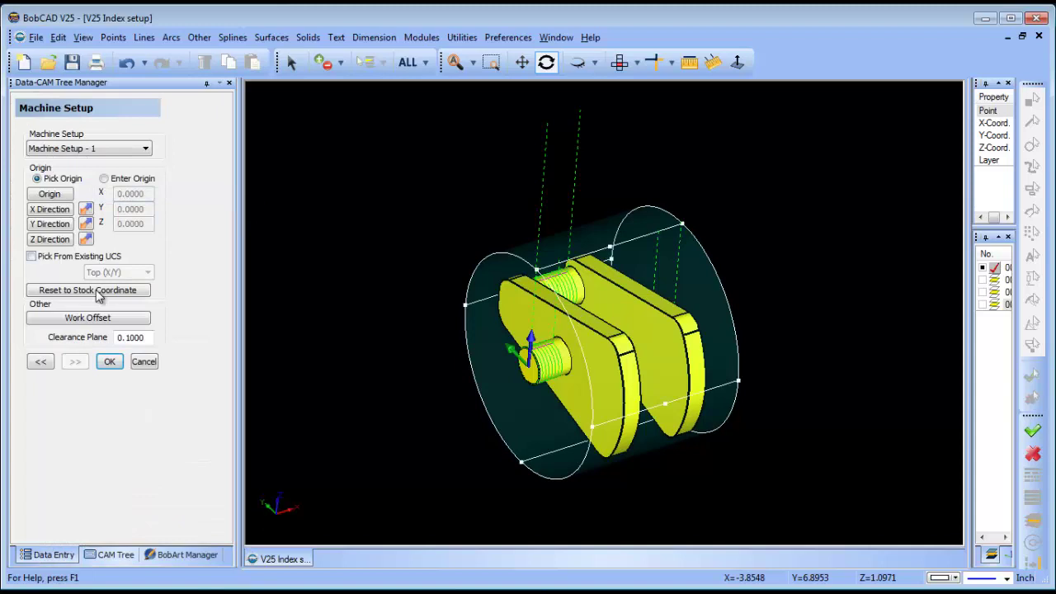
click(88, 318)
click(558, 346)
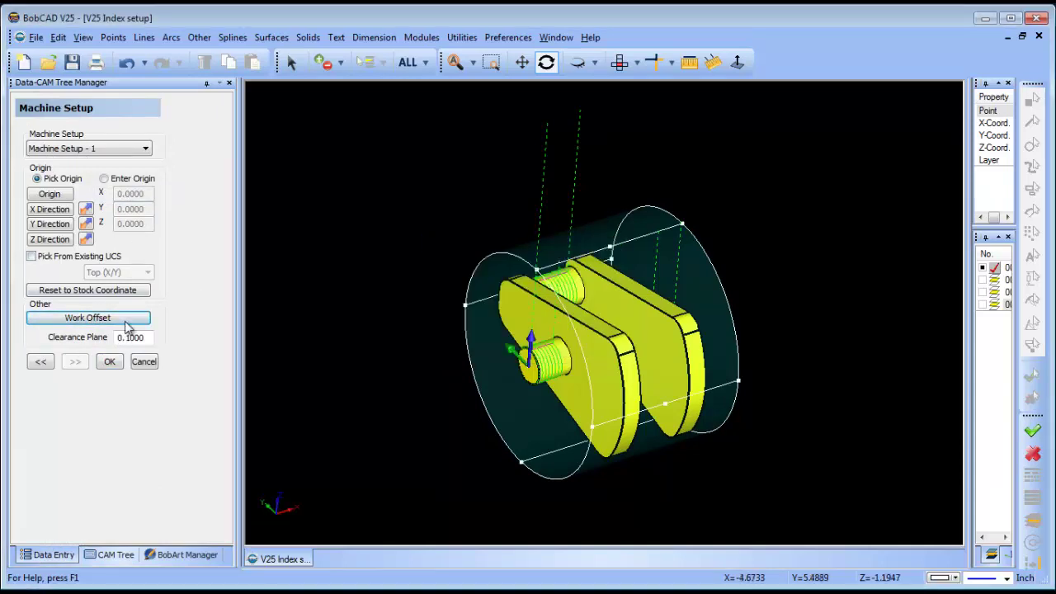
click(144, 362)
Give Machine Setup - 2 a work offset X of -1, then relaunch Mill Simulation.
click(108, 556)
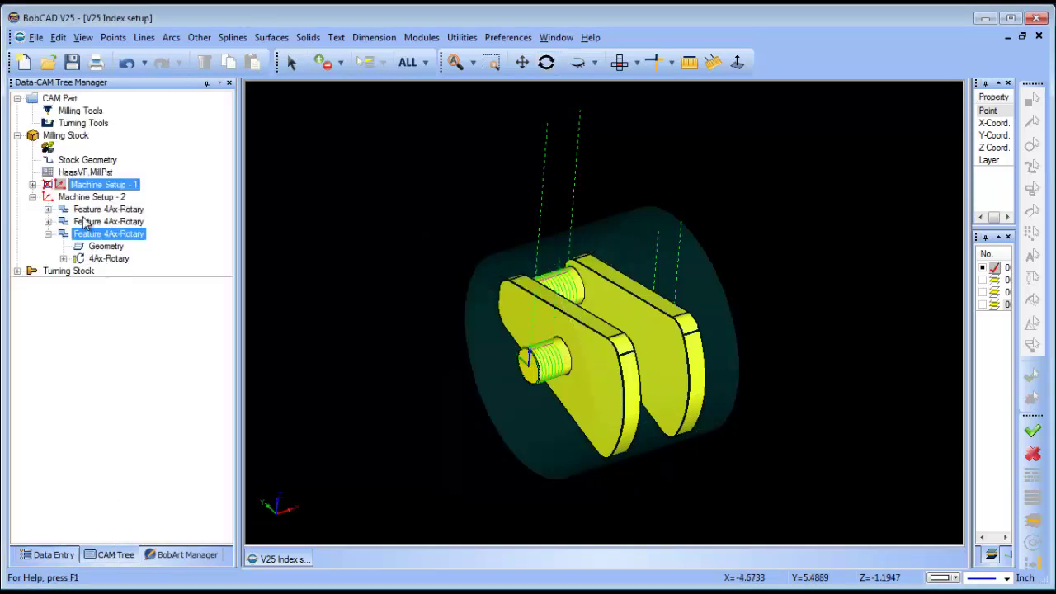
right_click(115, 201)
click(120, 210)
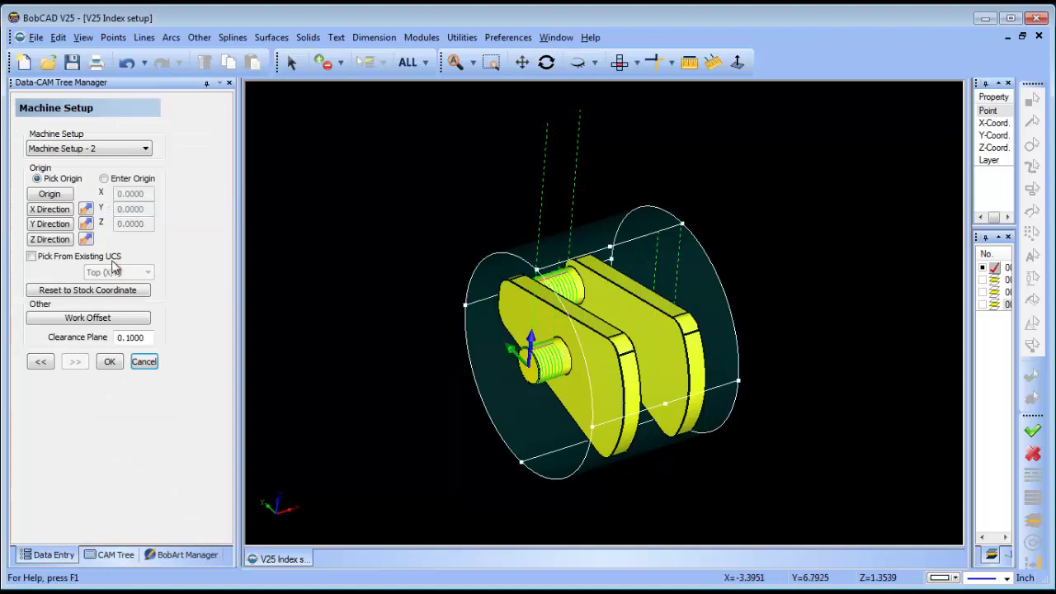
click(97, 322)
text(-1)
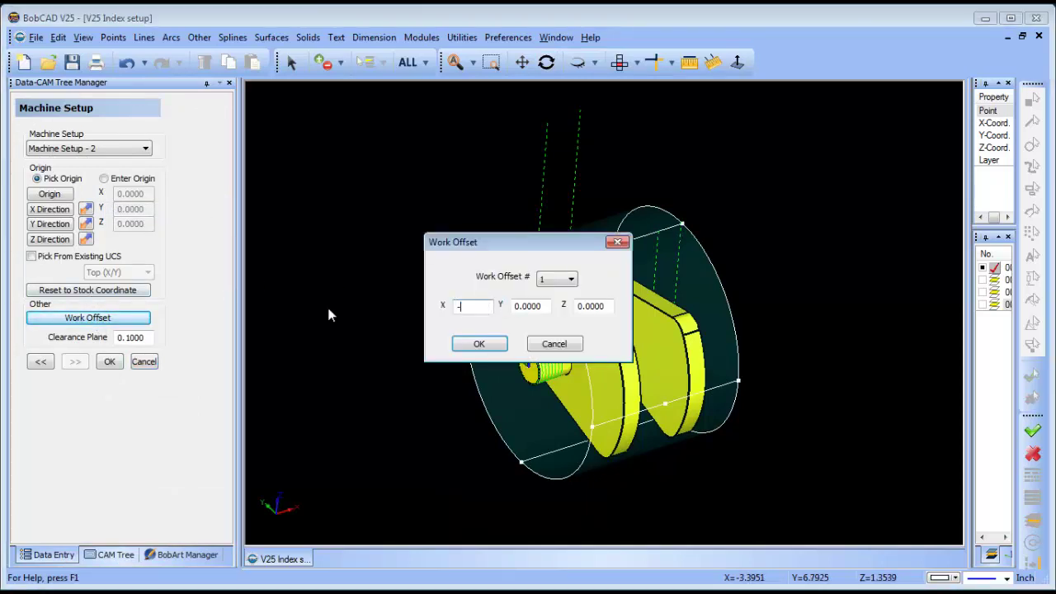
click(480, 344)
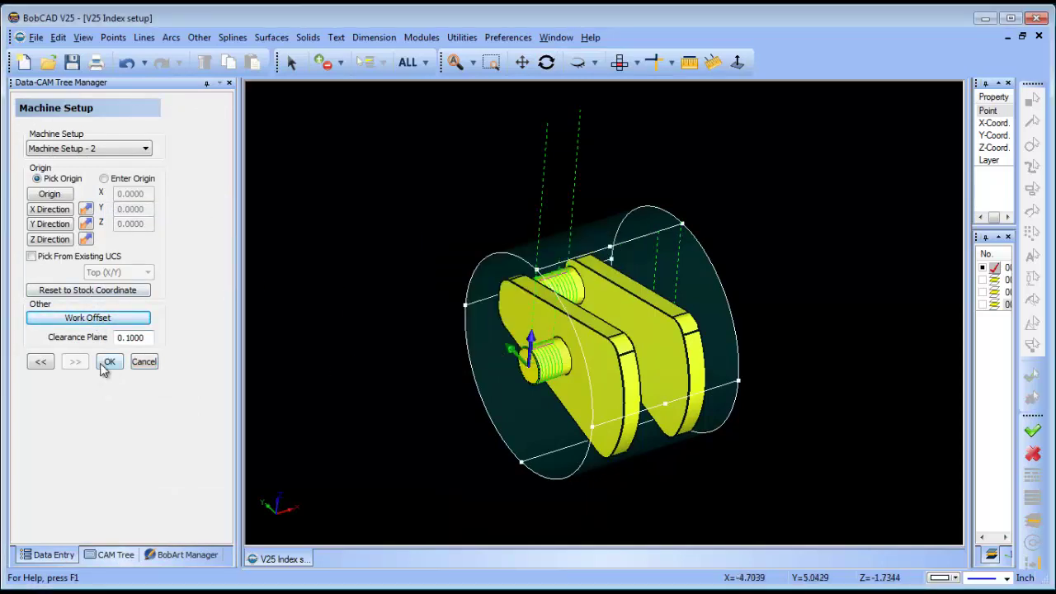
click(108, 364)
click(421, 37)
click(450, 107)
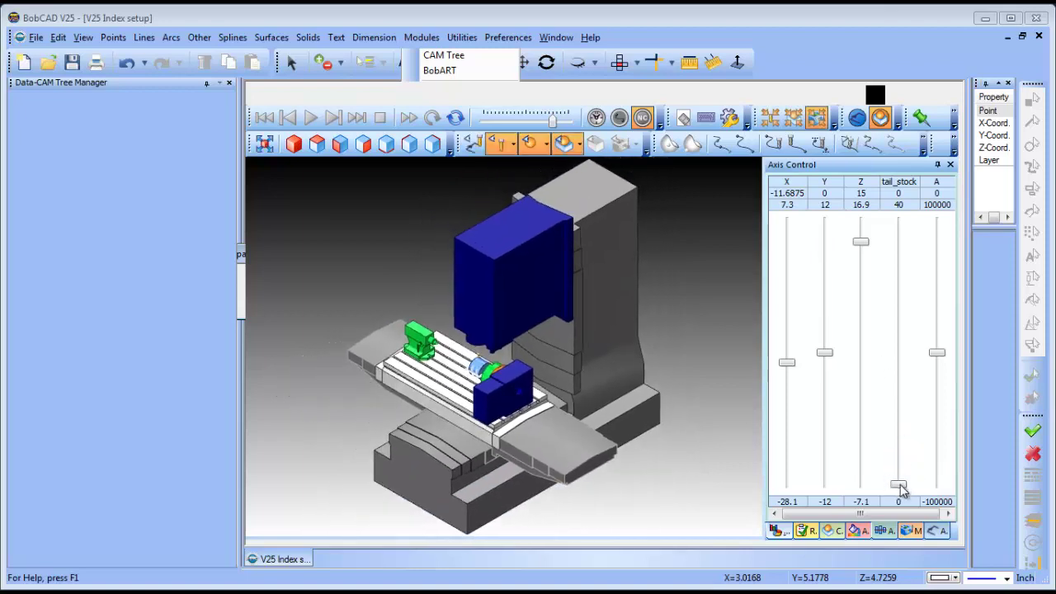
Move the tailstock to 15.376, show the stock as a solid, and jump the simulation ahead.
drag(901, 484, 901, 396)
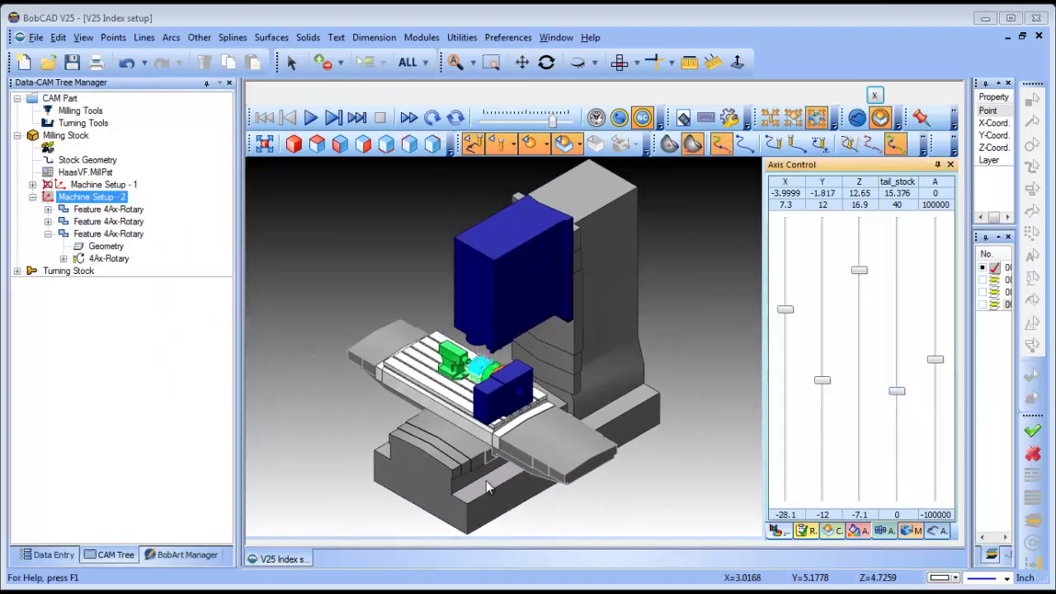
middle_drag(486, 481, 501, 388)
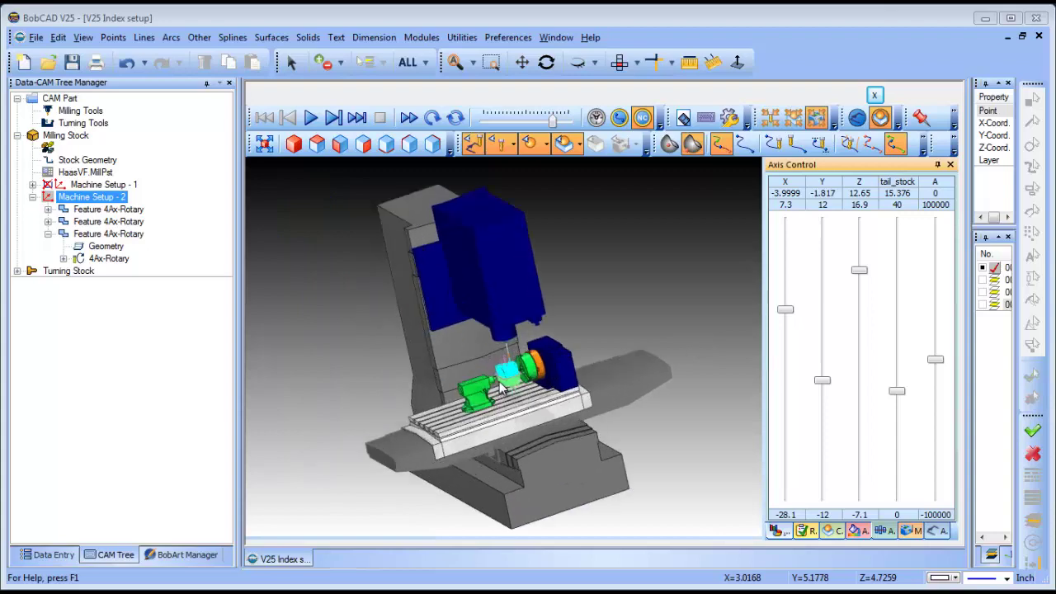
scroll(501, 388, up, 5)
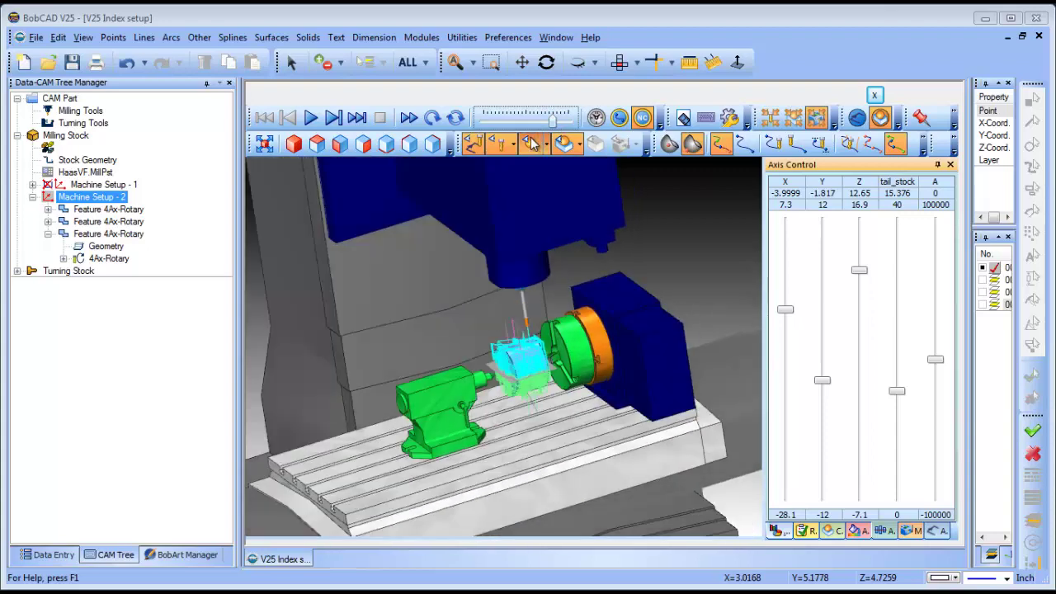
click(471, 146)
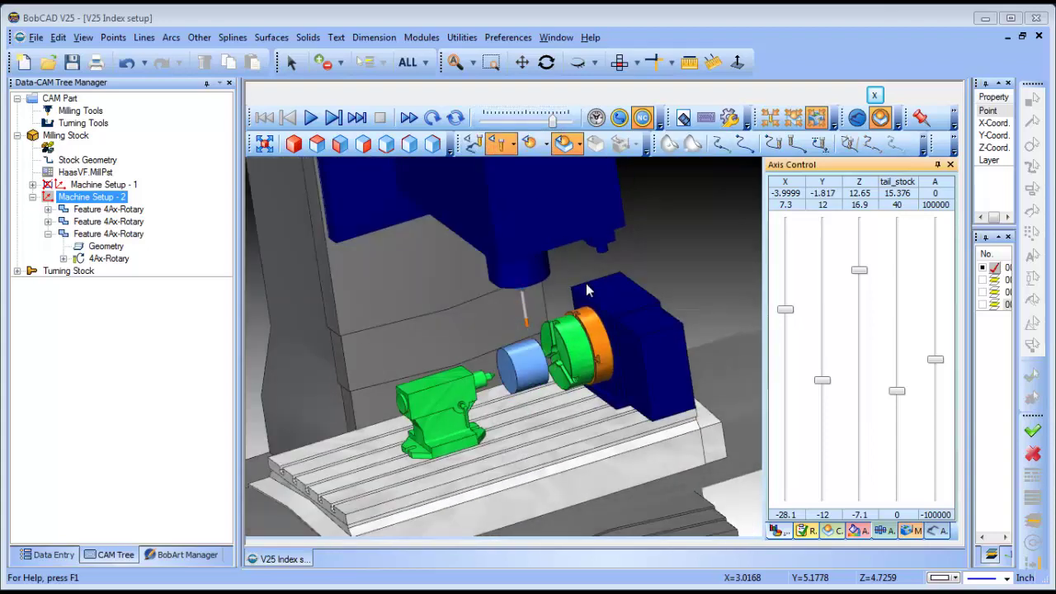
middle_drag(587, 285, 489, 165)
click(358, 118)
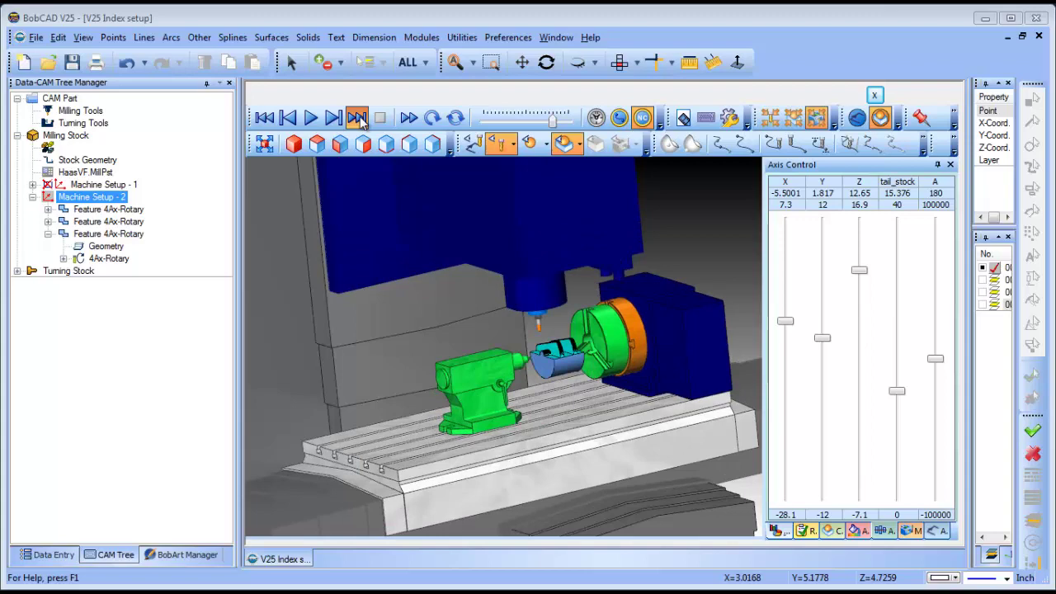
Play the rough-cut simulation from a frontal view at slightly higher speed, then stop it.
scroll(578, 363, up, 3)
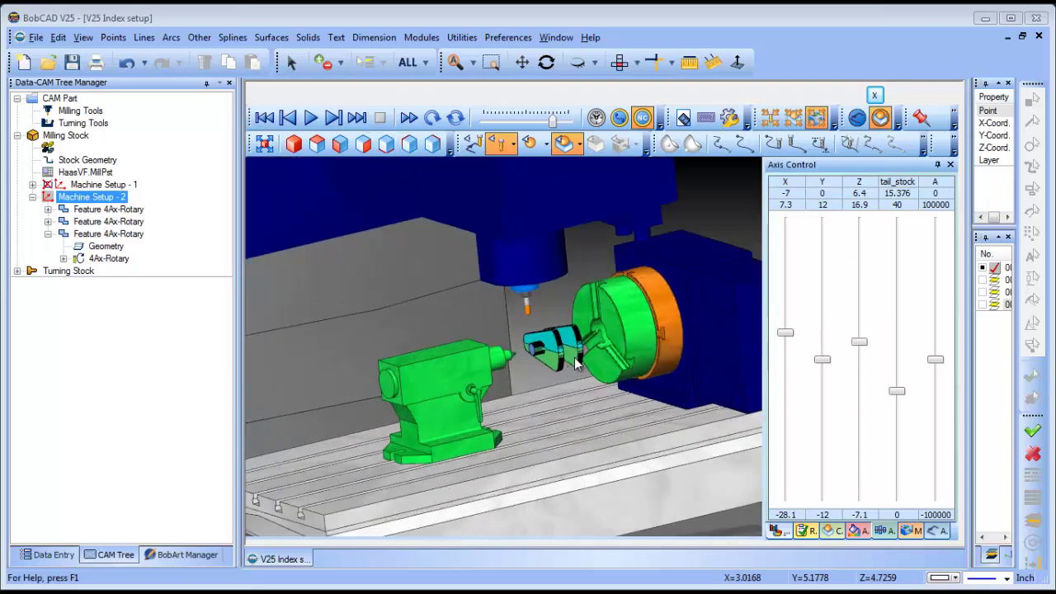
middle_drag(578, 363, 534, 359)
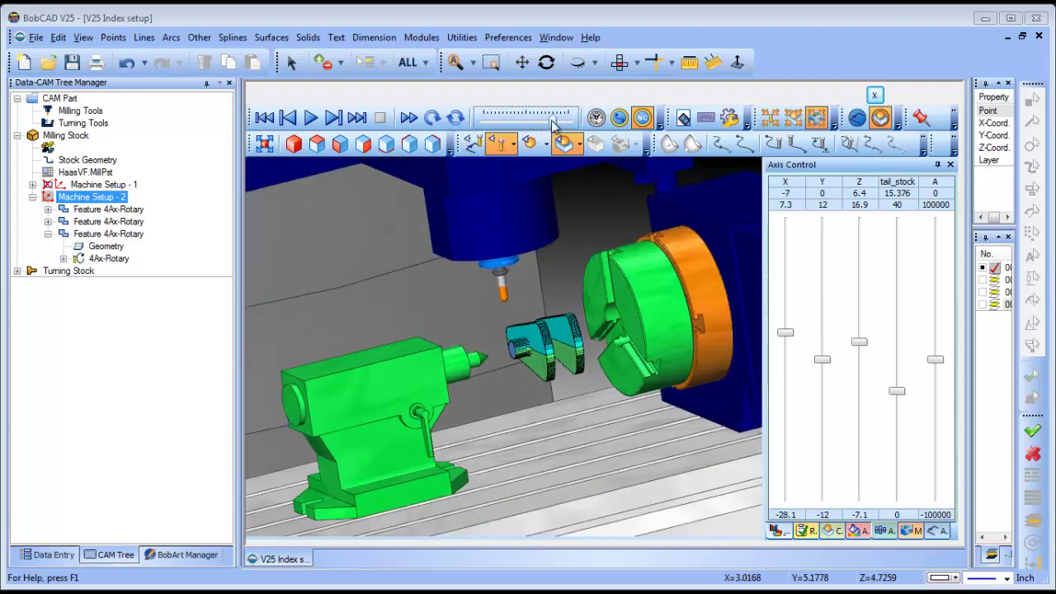
click(309, 119)
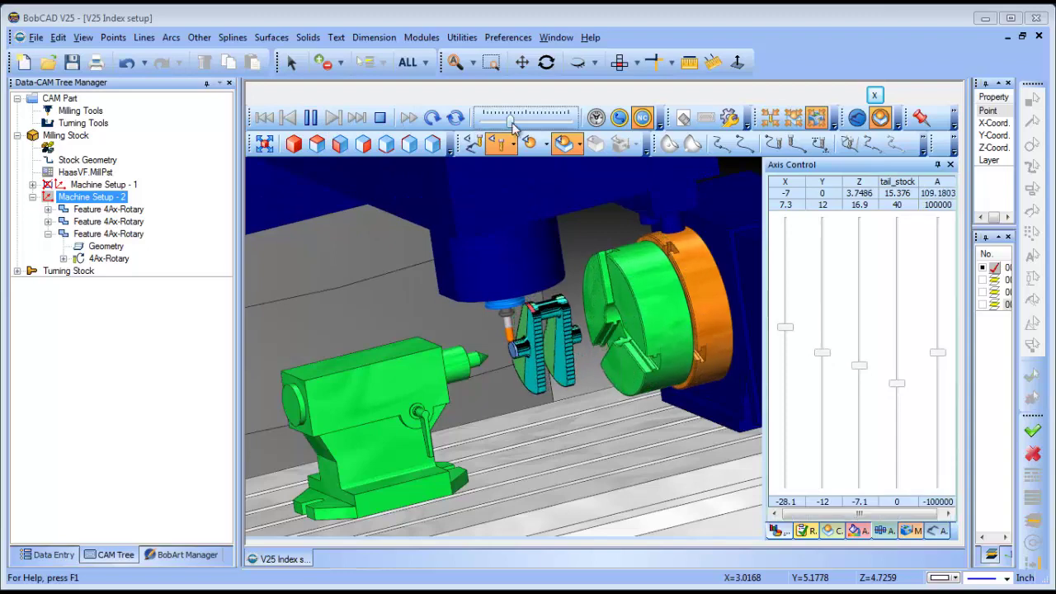
drag(511, 119, 531, 127)
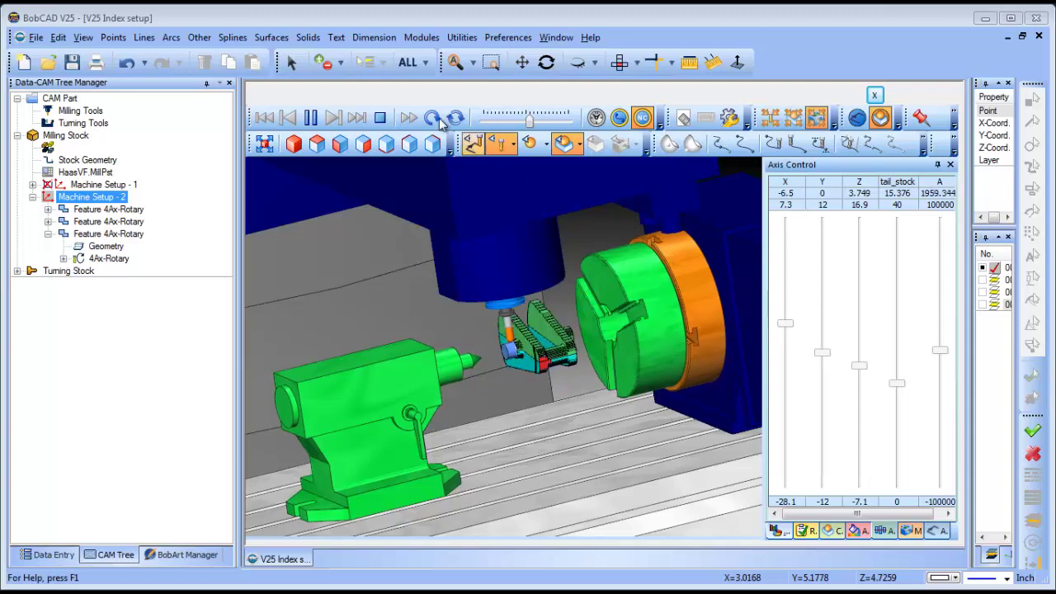
click(381, 119)
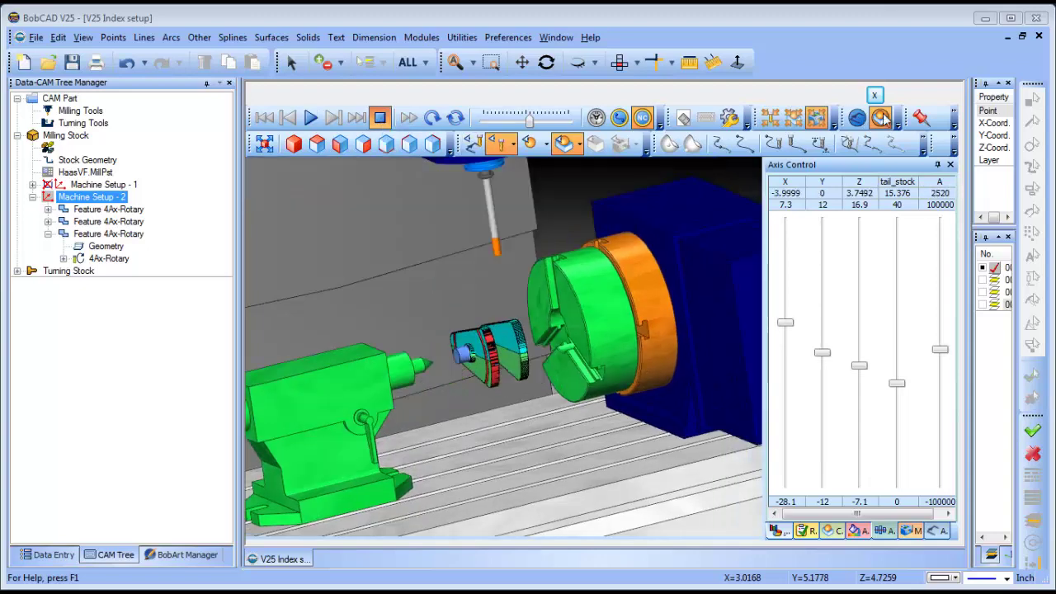
Edit the first 4Ax-Rotary operation: unlock System Tool, set protrusion length 5, and apply to all operations.
click(875, 94)
click(96, 211)
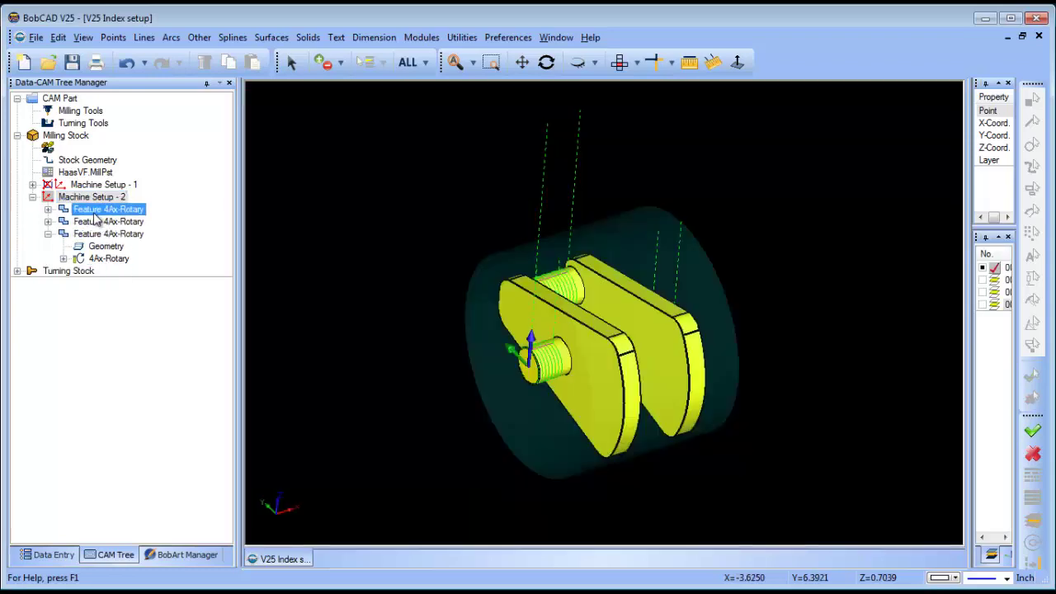
click(47, 210)
right_click(119, 237)
click(142, 246)
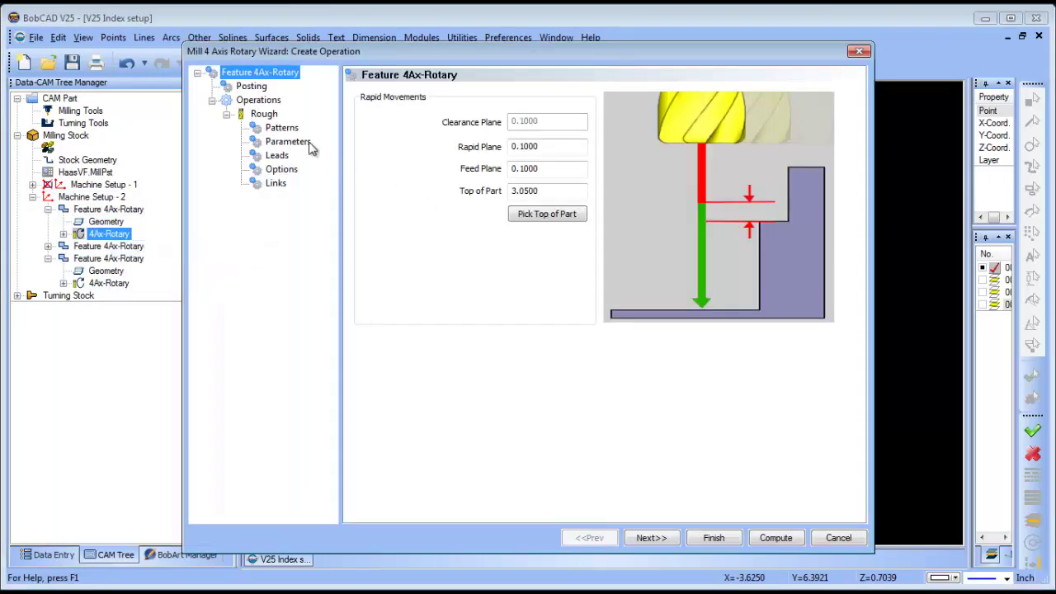
click(378, 140)
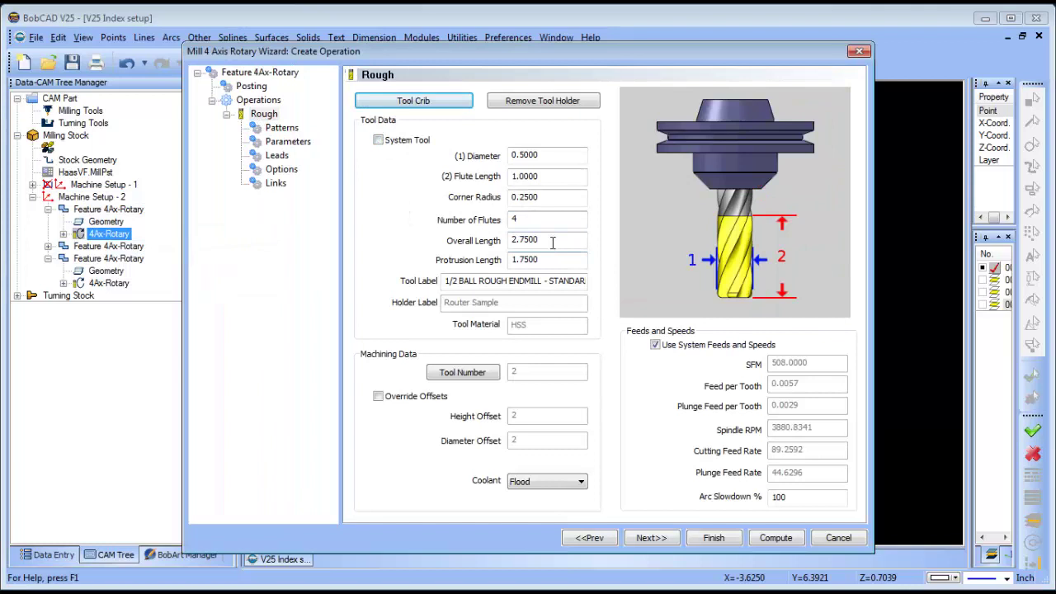
click(718, 538)
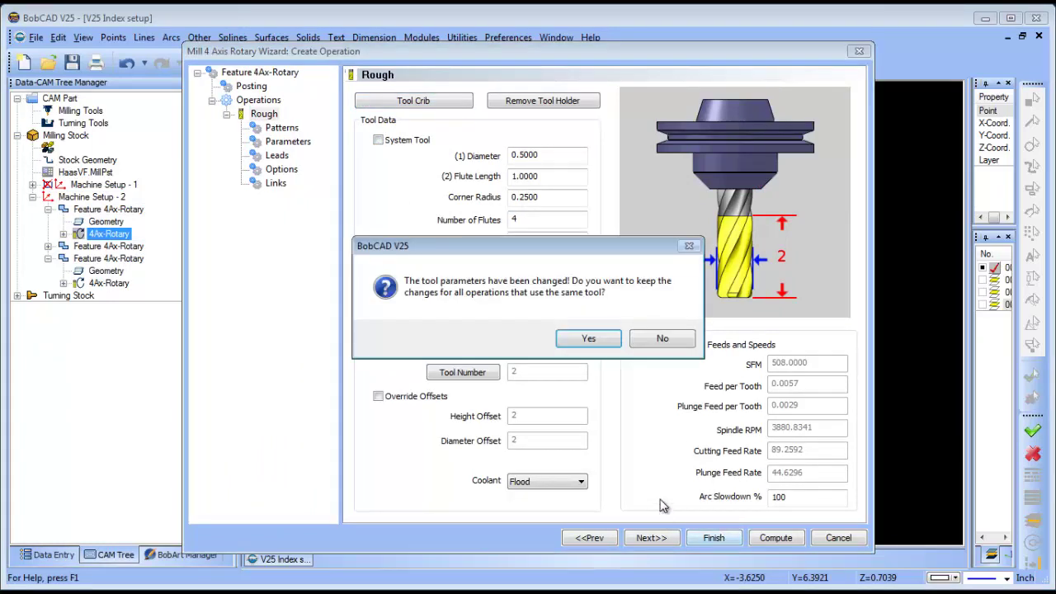
click(582, 338)
click(421, 37)
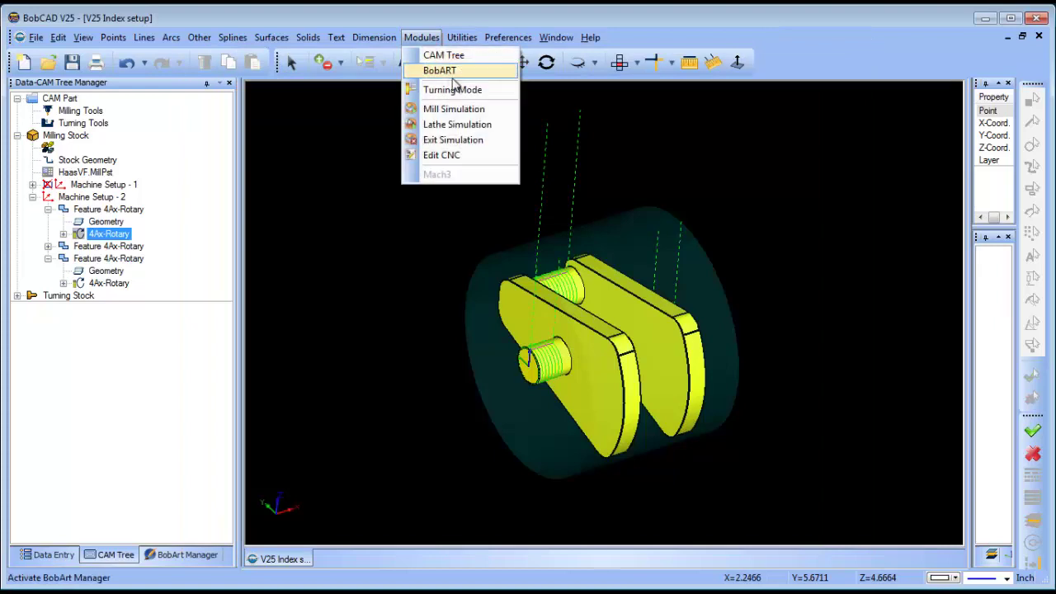
Rerun the mill simulation with solid stock shown: run to end, play, then stop and reset.
click(476, 117)
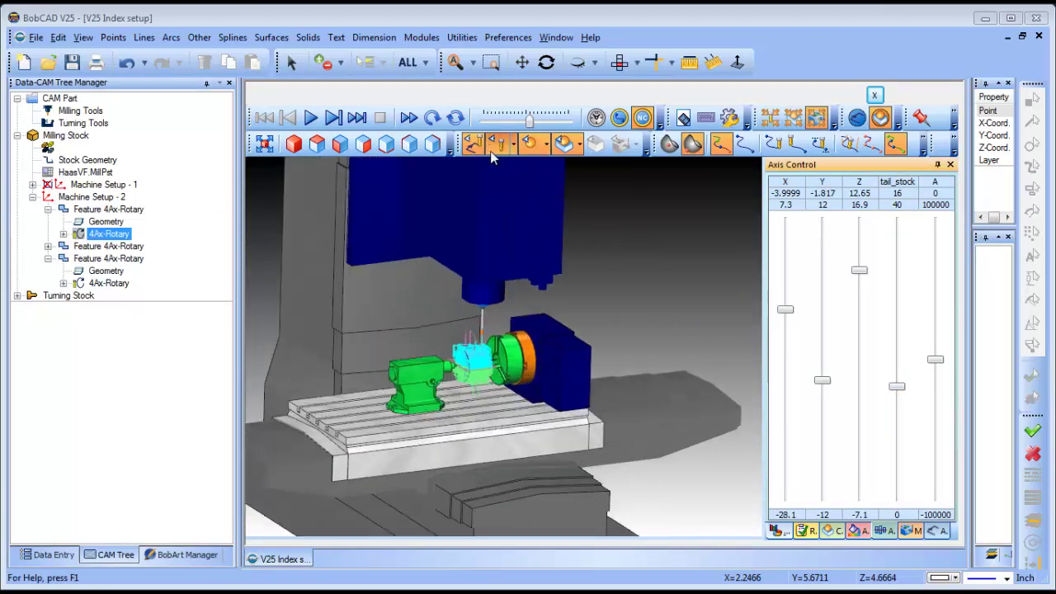
click(495, 149)
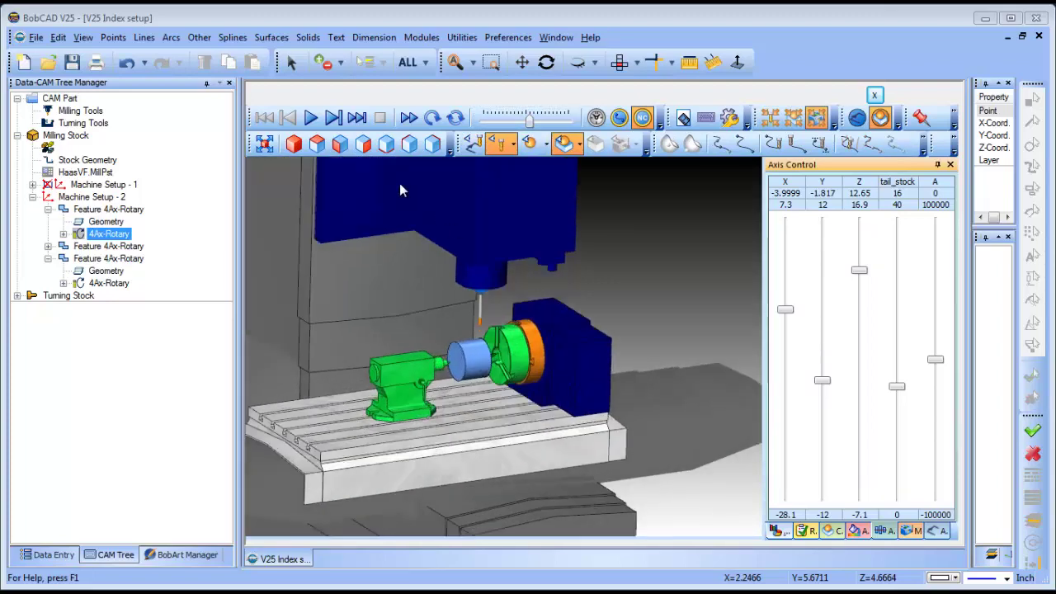
click(357, 118)
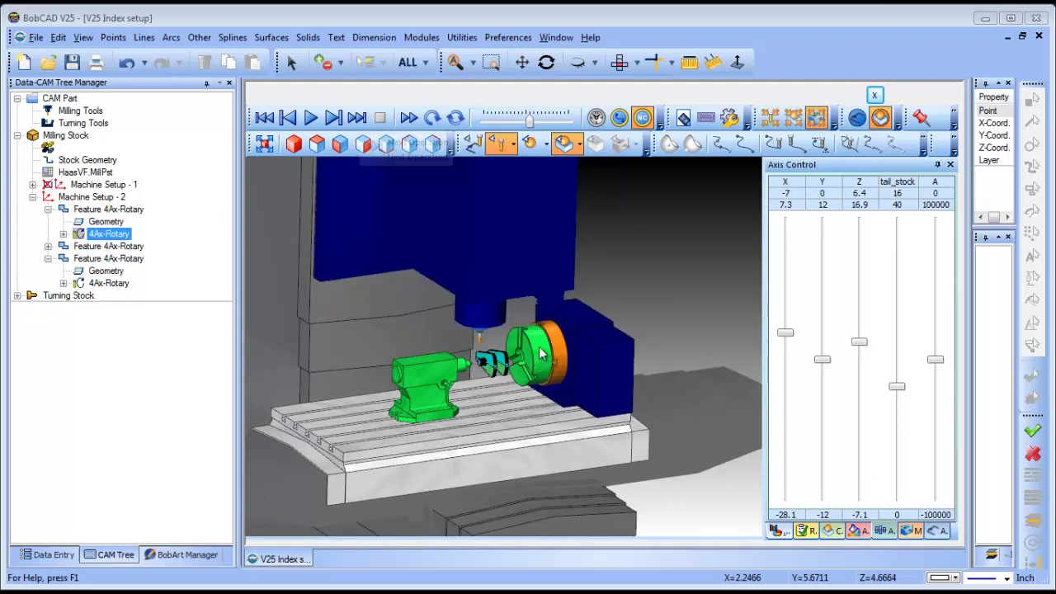
scroll(517, 381, up, 5)
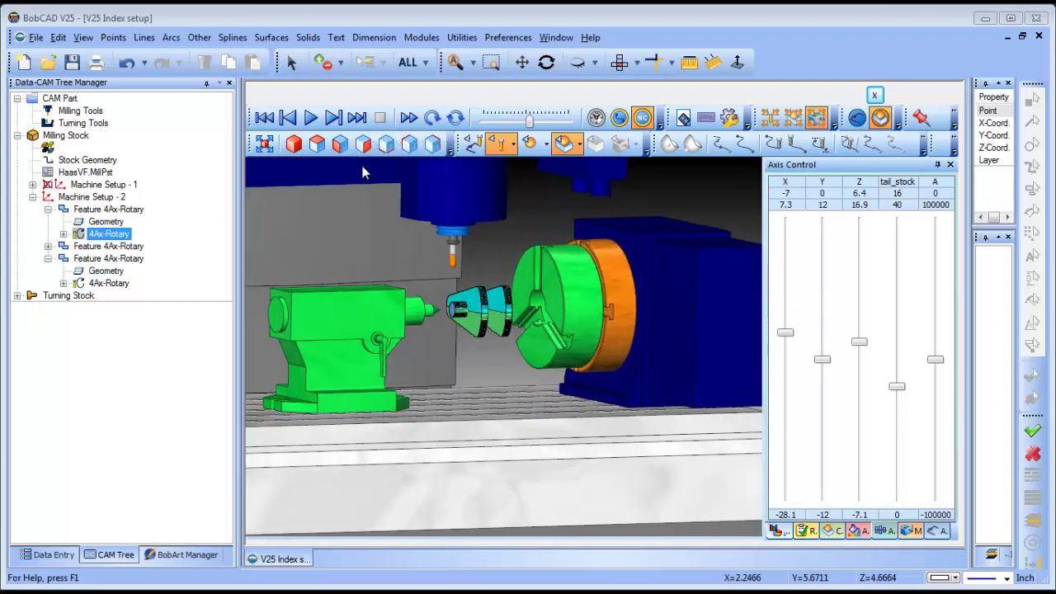
click(310, 119)
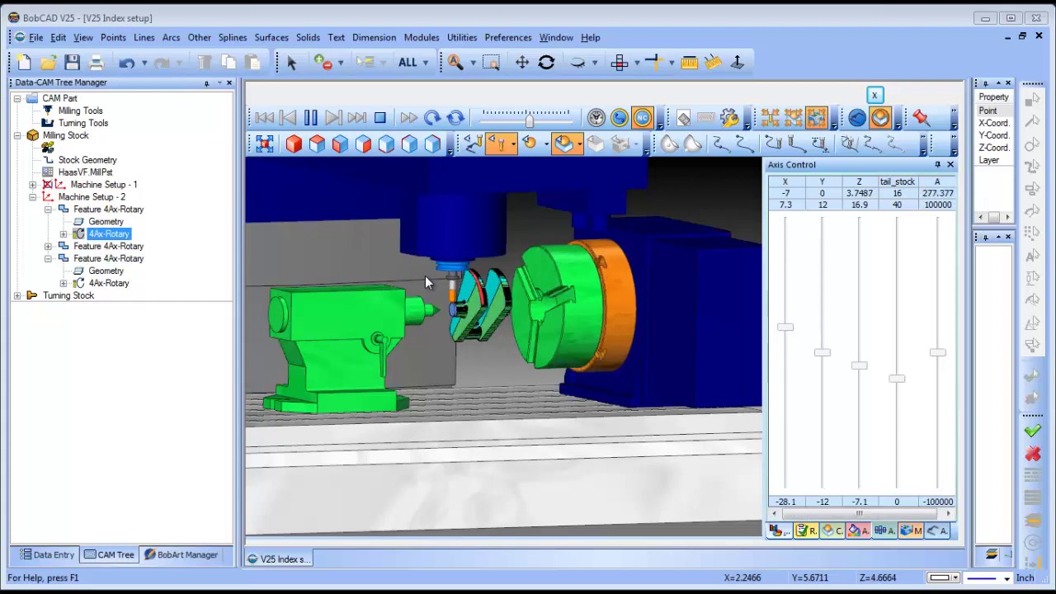
click(379, 118)
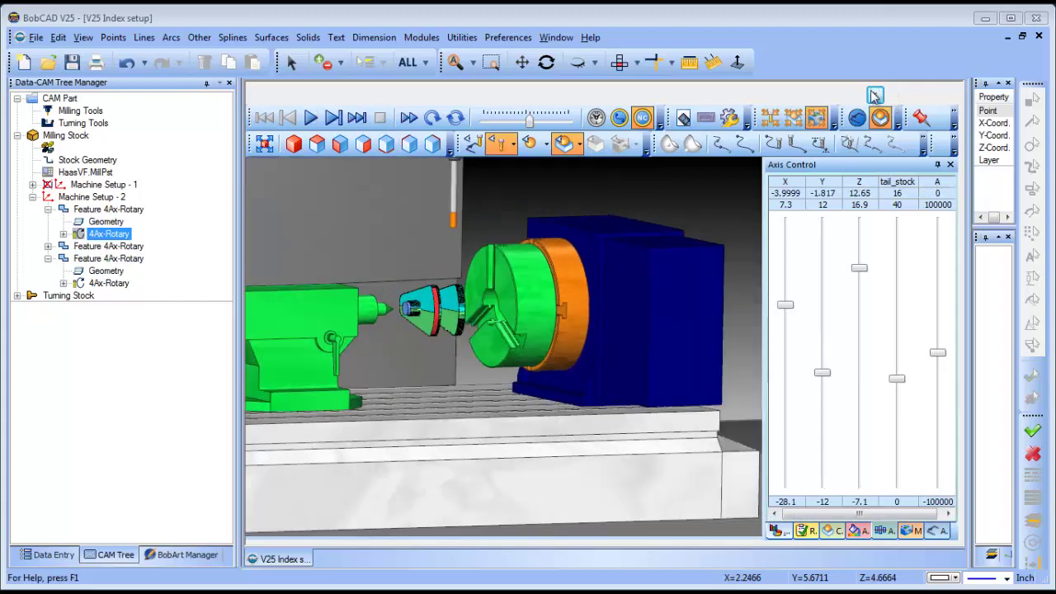
Compute the first and second 4Ax-Rotary roughing toolpaths.
click(110, 246)
right_click(110, 238)
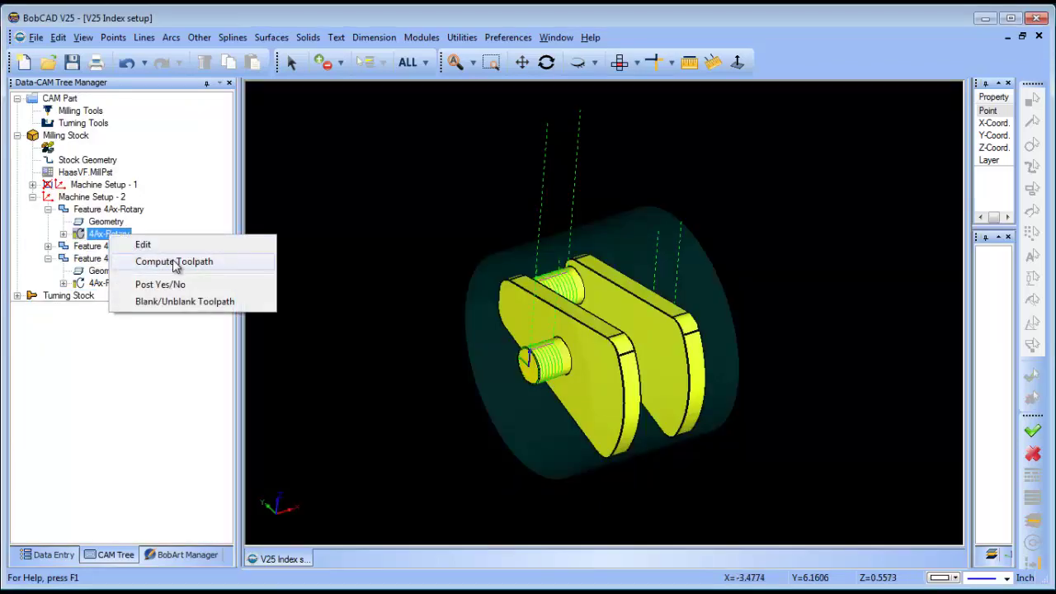
click(173, 261)
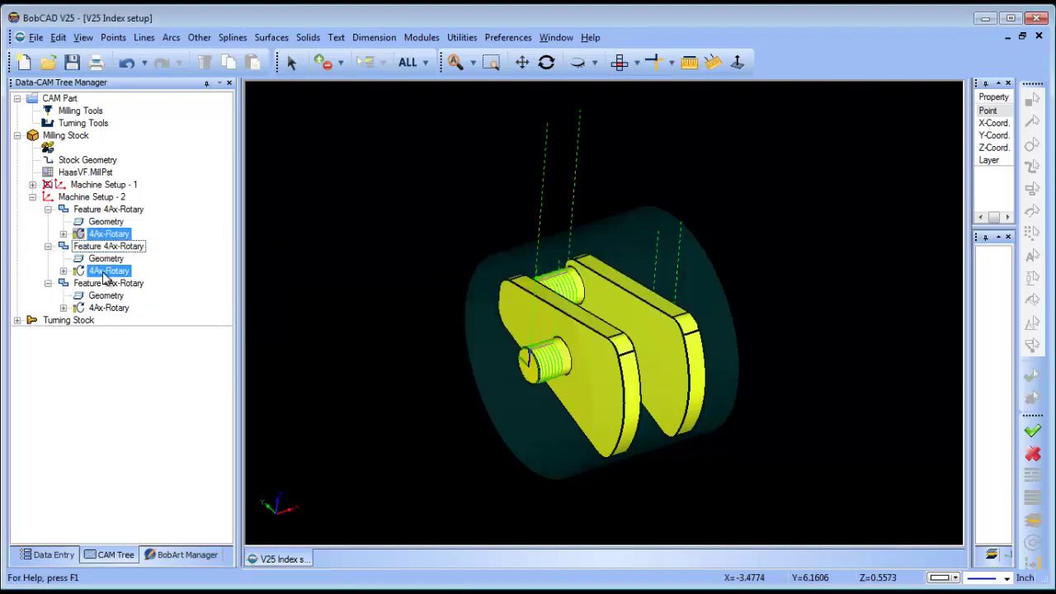
right_click(105, 275)
click(115, 282)
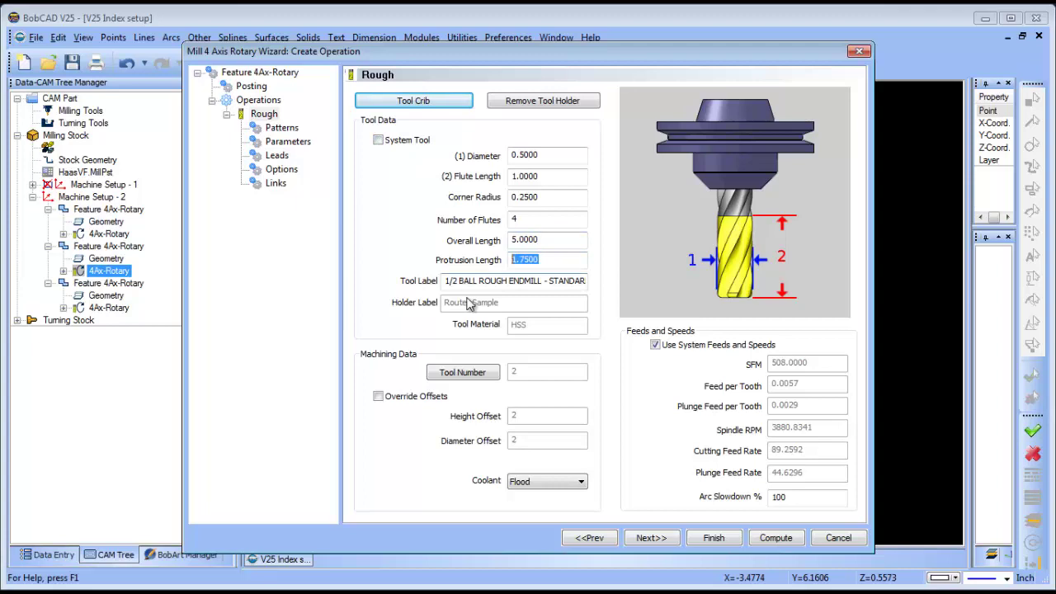
click(772, 543)
Compute the third 4Ax-Rotary roughing toolpath and relaunch Mill Simulation from Modules.
click(110, 308)
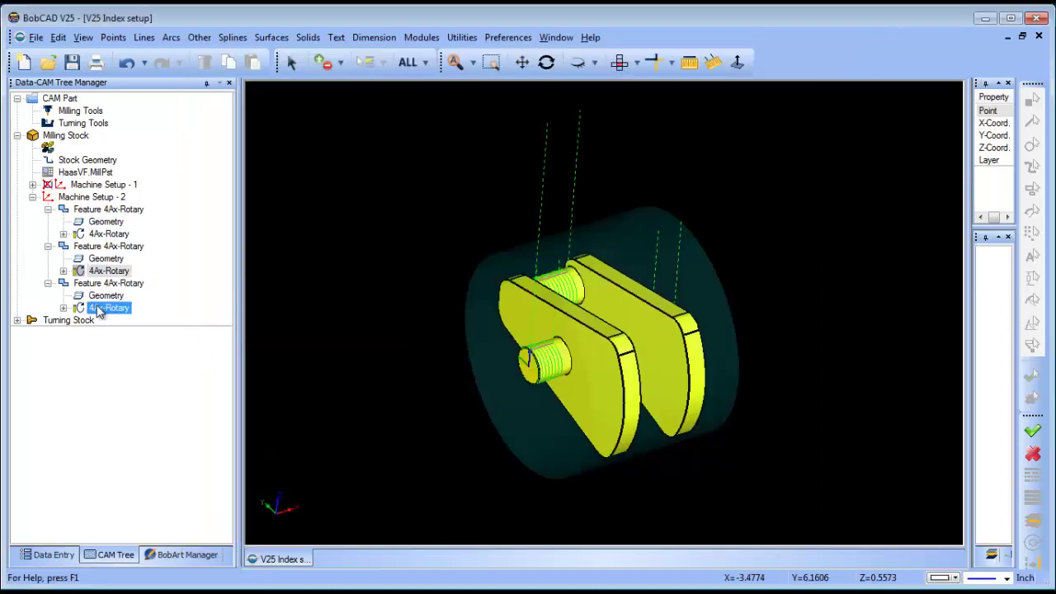
right_click(103, 309)
click(134, 319)
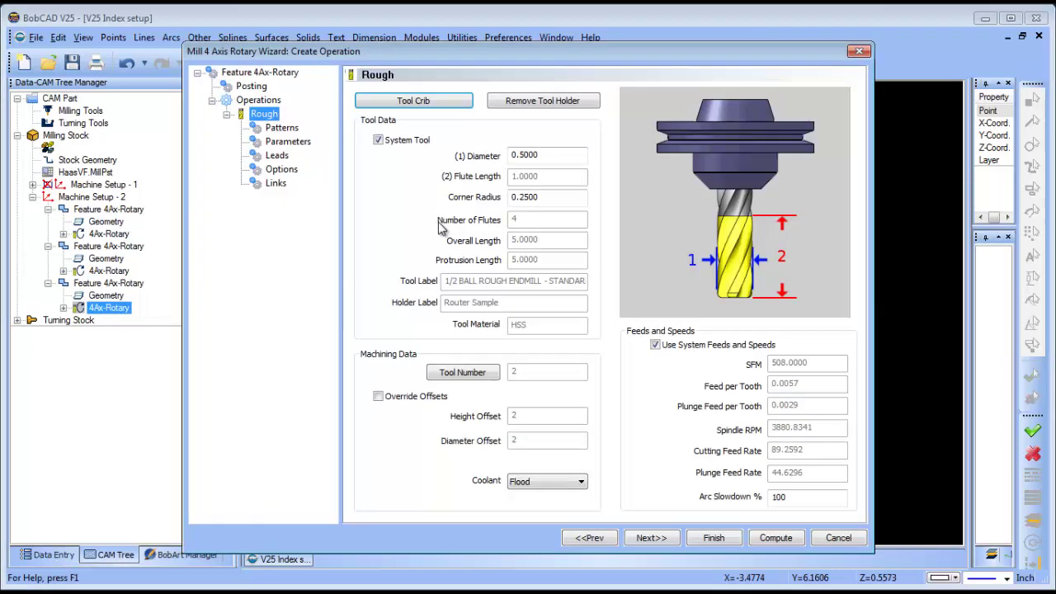
click(776, 539)
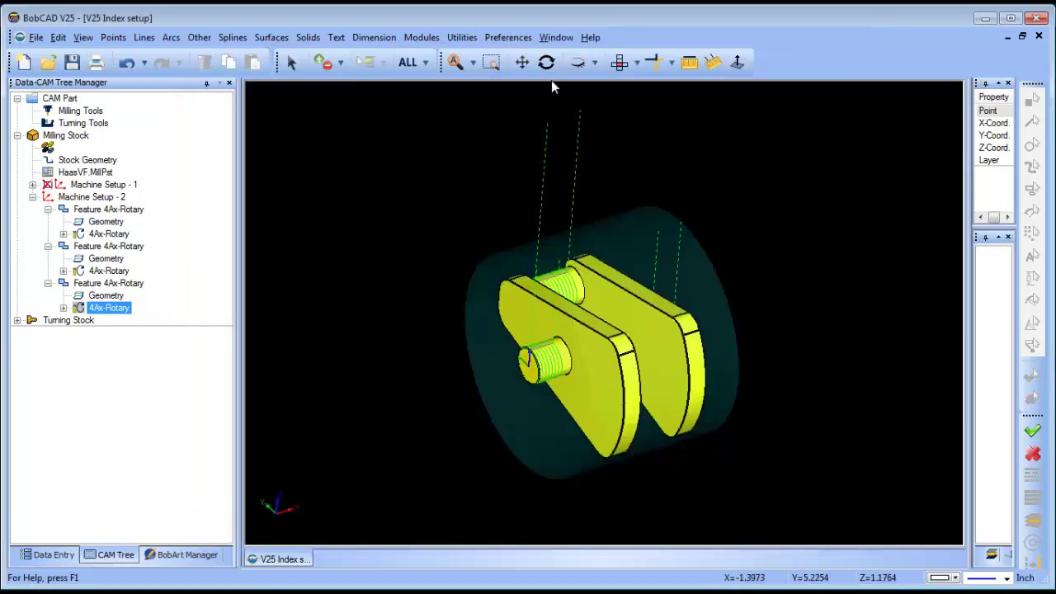
click(423, 37)
click(452, 106)
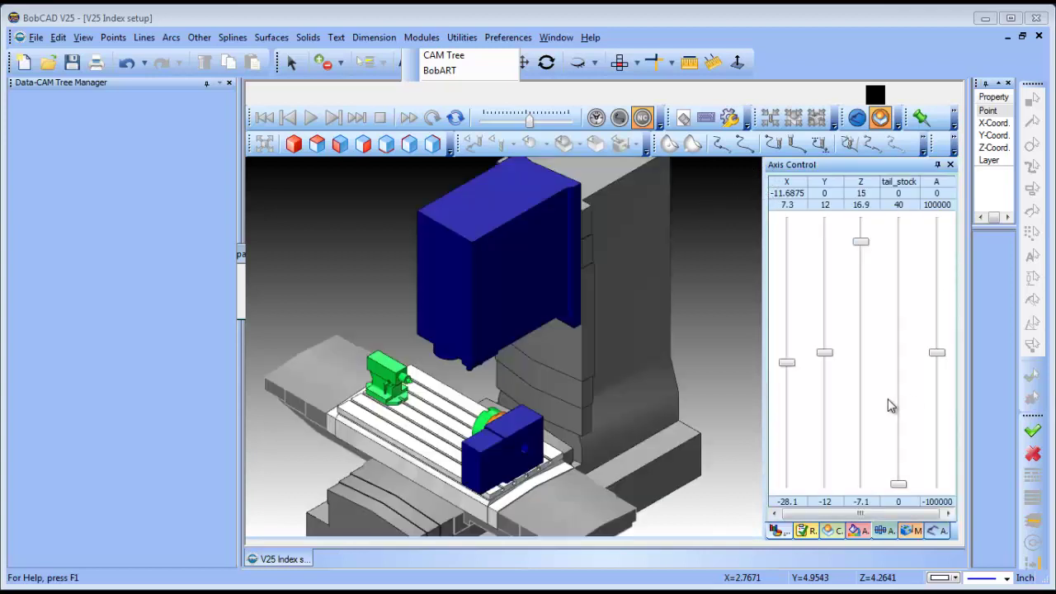
Slide the tailstock in to 13.928 and orbit back to the machine front.
click(898, 494)
drag(899, 501, 899, 432)
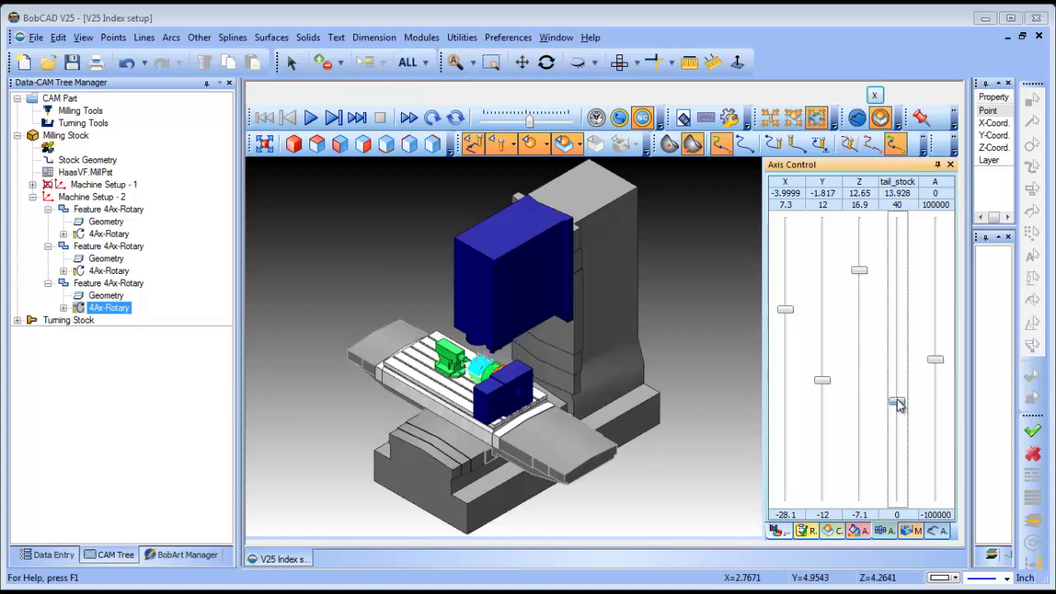
middle_drag(900, 405, 632, 503)
scroll(673, 370, up, 3)
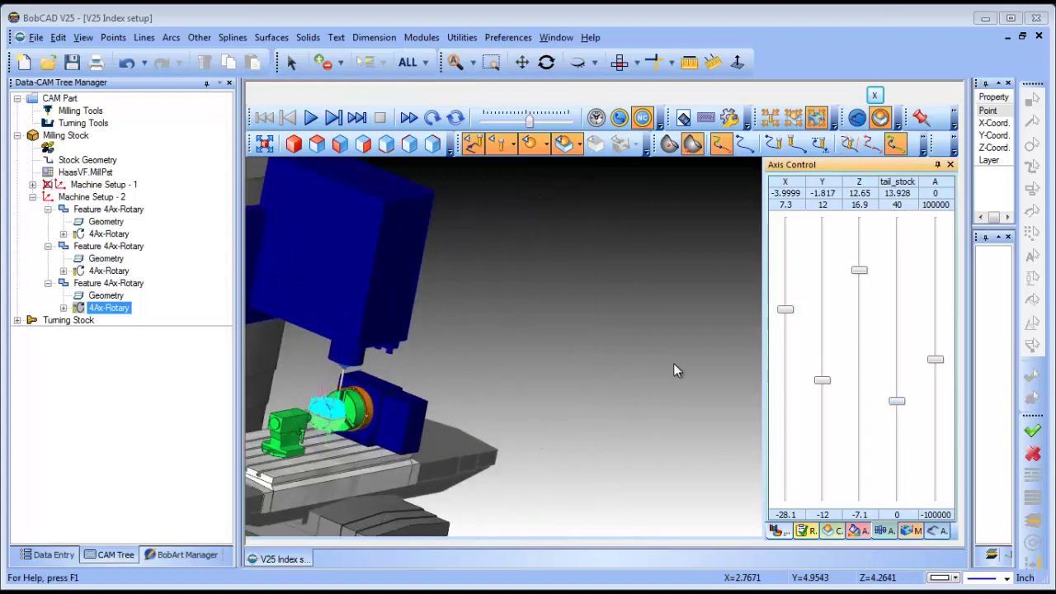
middle_drag(673, 370, 502, 409)
scroll(516, 395, up, 4)
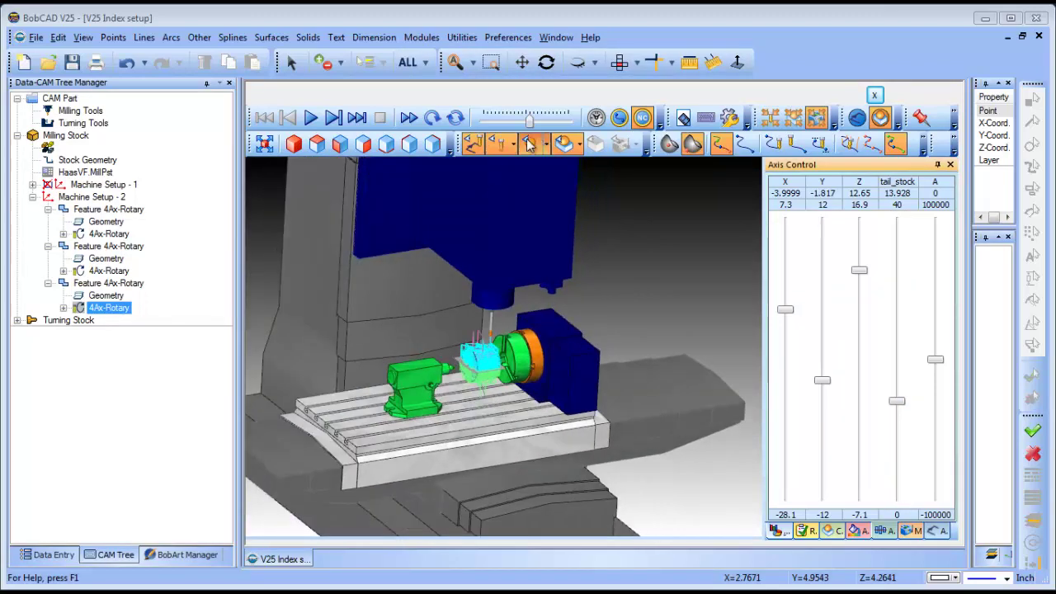
Hide the toolpath lines, run verification to the end, pick a preset view, and play the simulation.
click(499, 144)
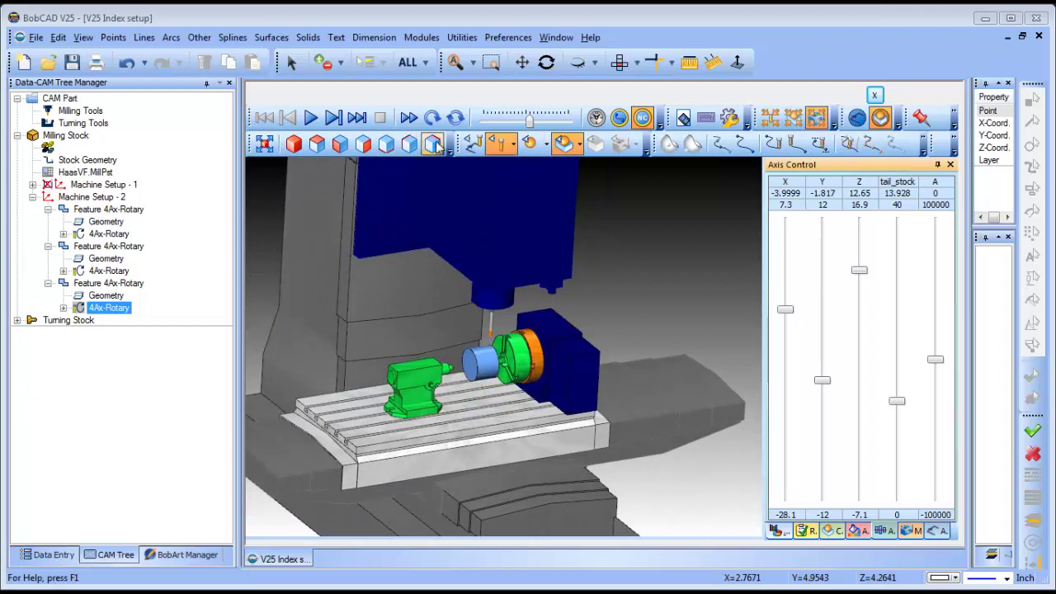
click(357, 118)
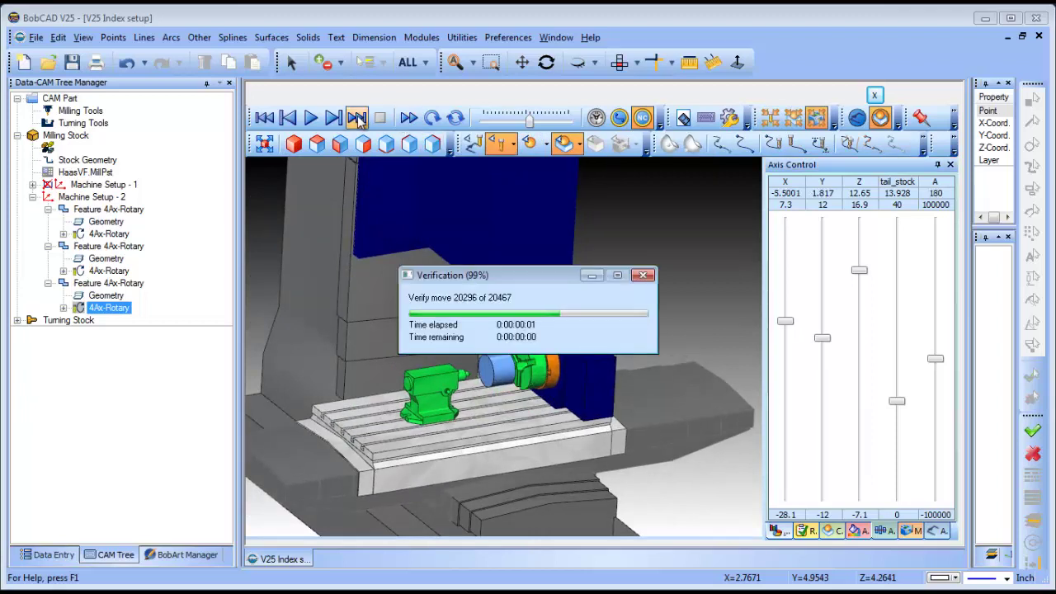
click(357, 118)
click(357, 118)
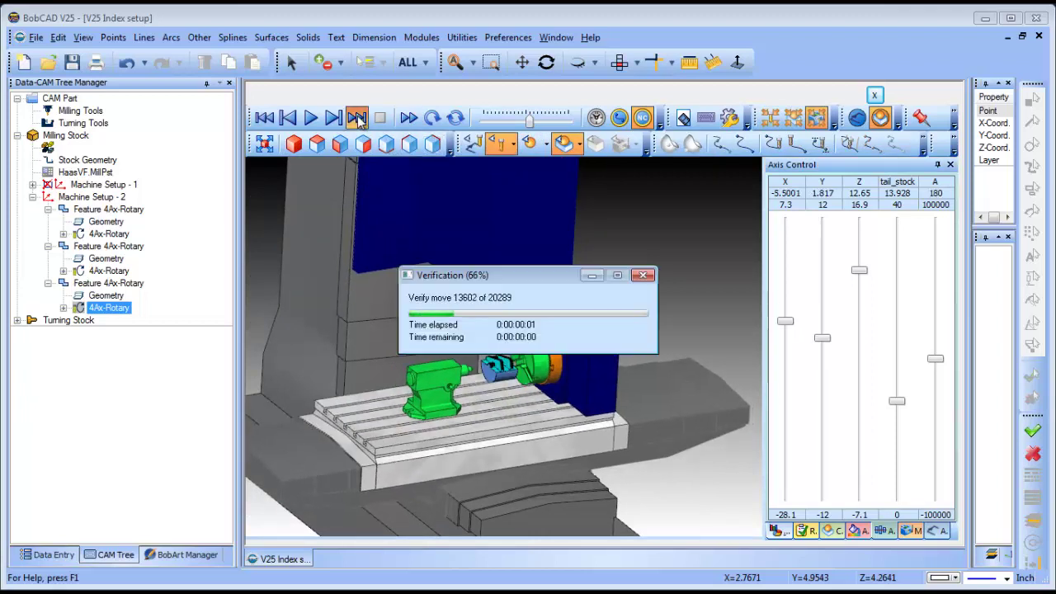
click(351, 143)
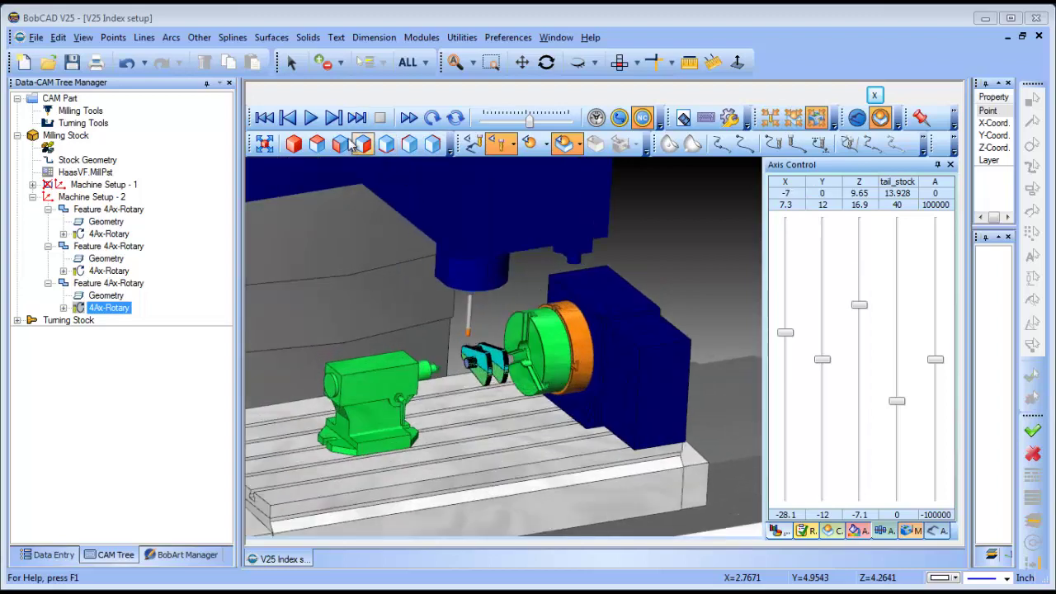
click(310, 118)
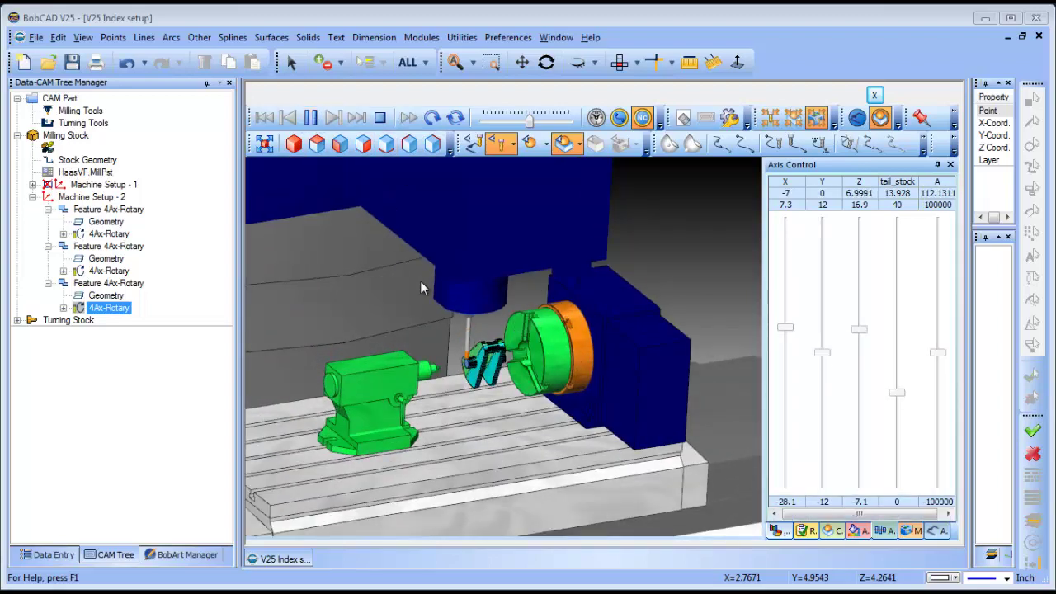
scroll(522, 365, up, 3)
Orbit closer to watch the crankshaft roughing finish with the A axis at 2880.
middle_drag(522, 364, 536, 369)
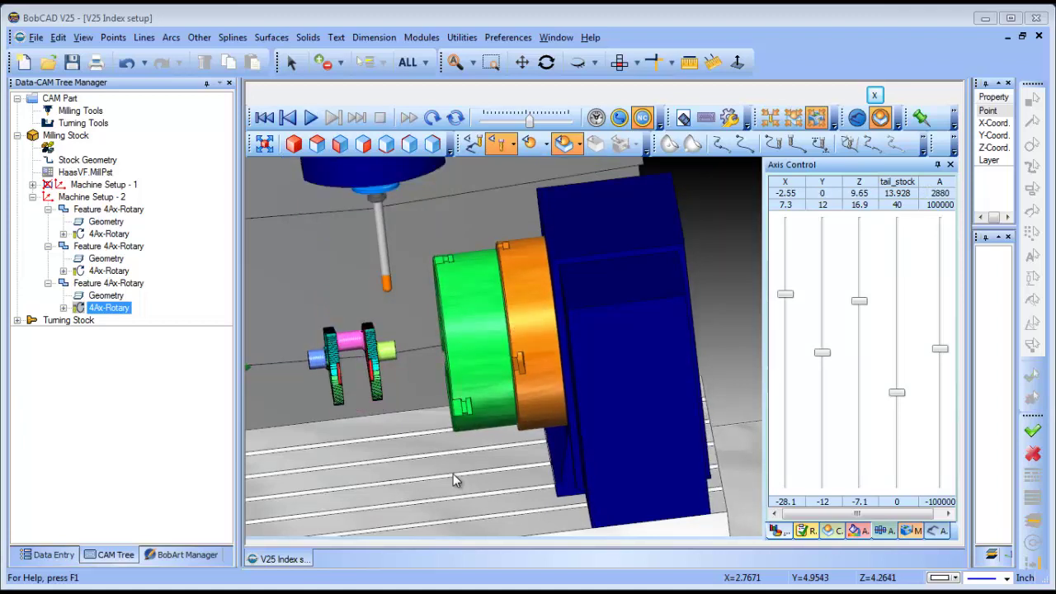
middle_drag(431, 447, 506, 396)
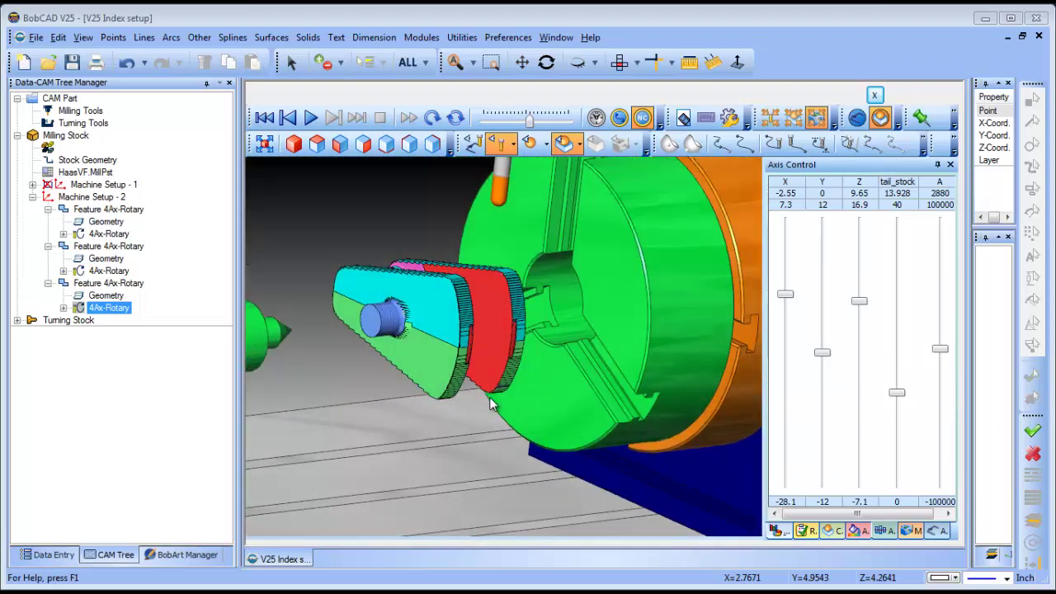
scroll(490, 405, down, 2)
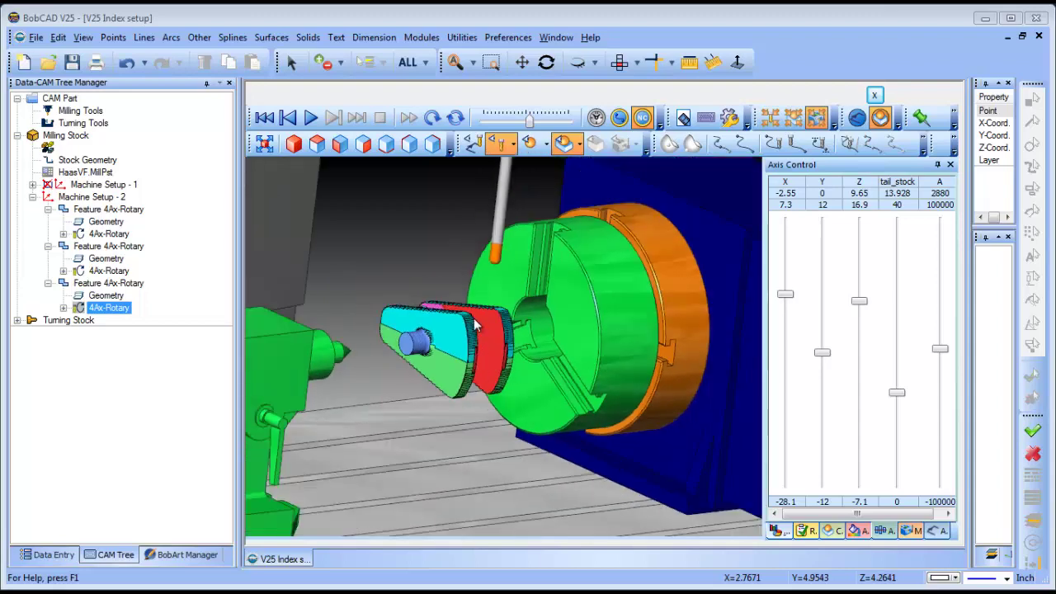
scroll(508, 340, up, 3)
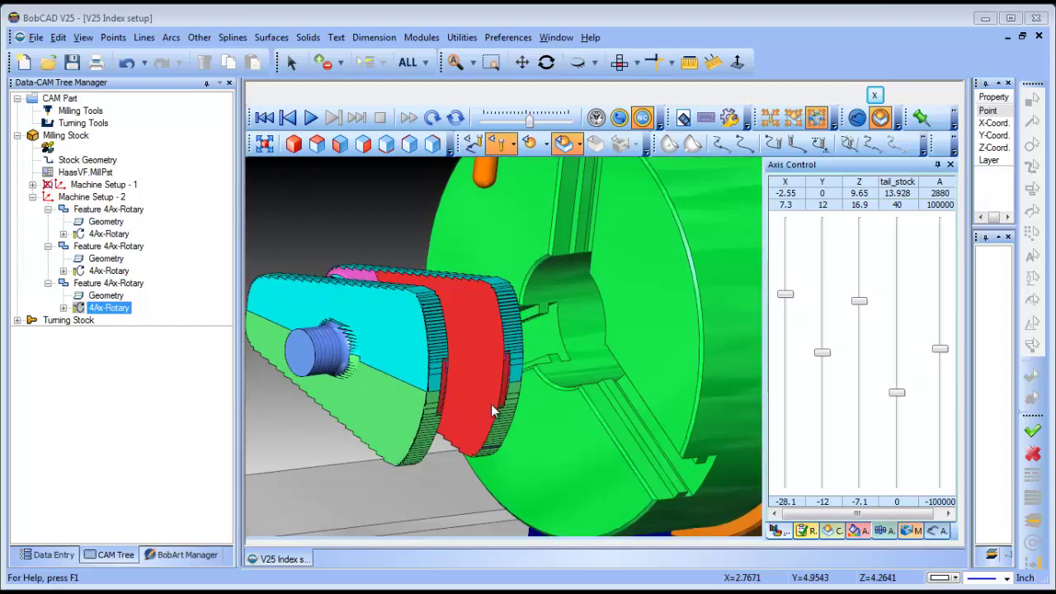
middle_drag(491, 406, 637, 411)
scroll(549, 386, down, 5)
scroll(637, 411, down, 6)
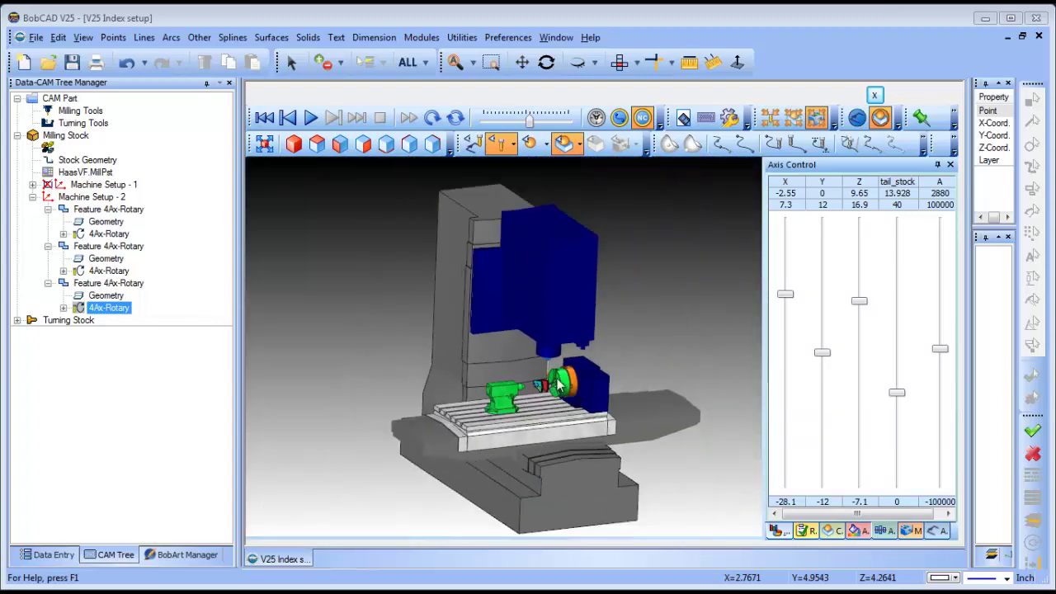
scroll(557, 384, up, 4)
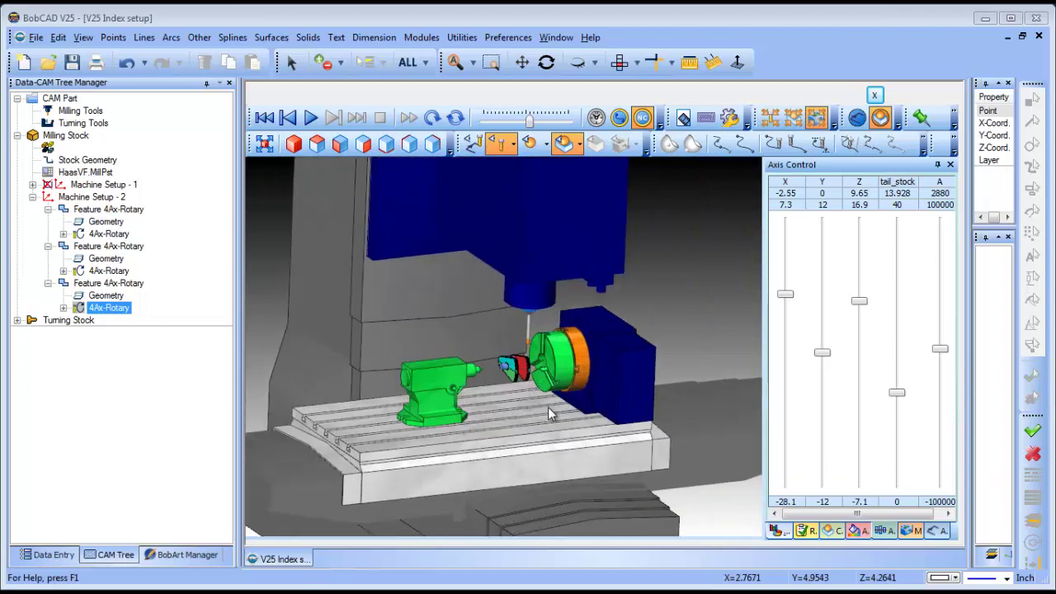